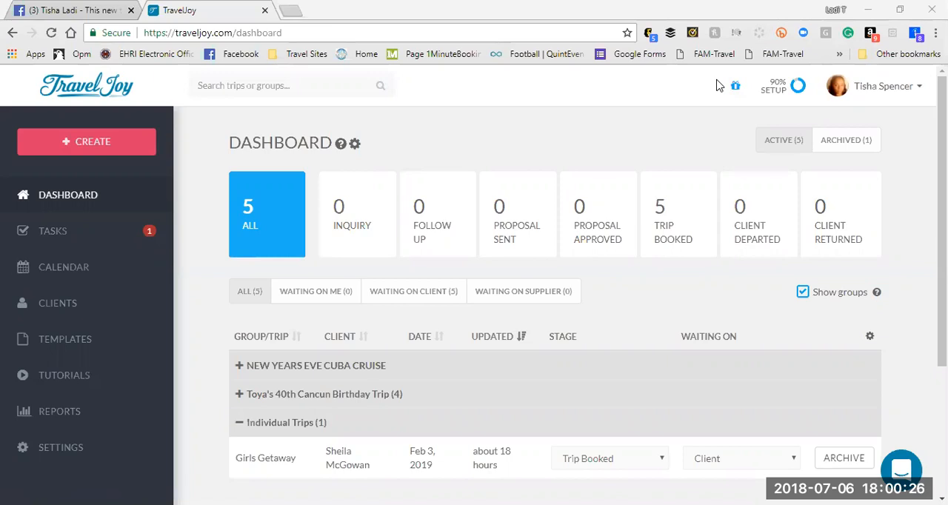
Step: Expand the New Years Eve Cuba Cruise and 40th Cancun Birthday Trip groups in the dashboard's trip list and review their trips
{"action": "left_click", "coordinate": [708, 105]}
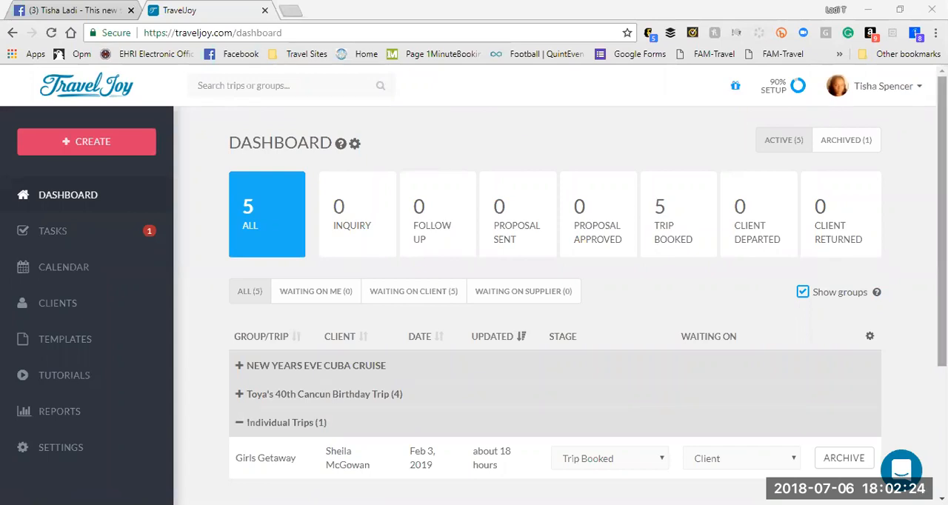
{"action": "scroll", "coordinate": [942, 222], "scroll_direction": "down", "scroll_amount": 1}
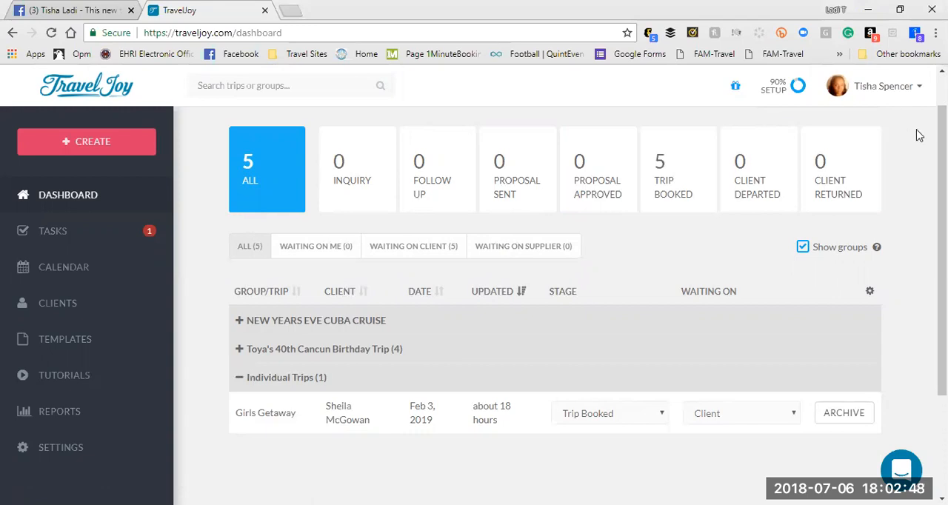
{"action": "scroll", "coordinate": [675, 246], "scroll_direction": "down", "scroll_amount": 1}
{"action": "scroll", "coordinate": [503, 186], "scroll_direction": "down", "scroll_amount": 1}
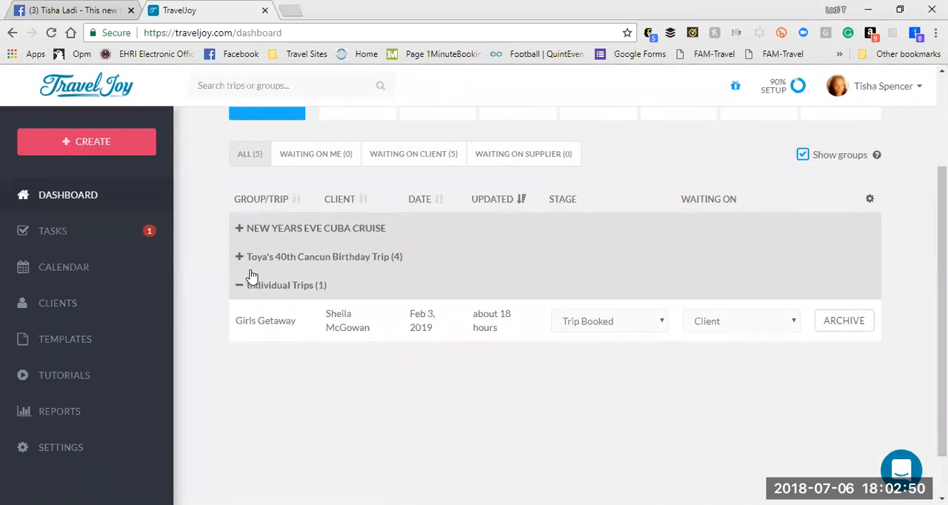
{"action": "left_click", "coordinate": [240, 231]}
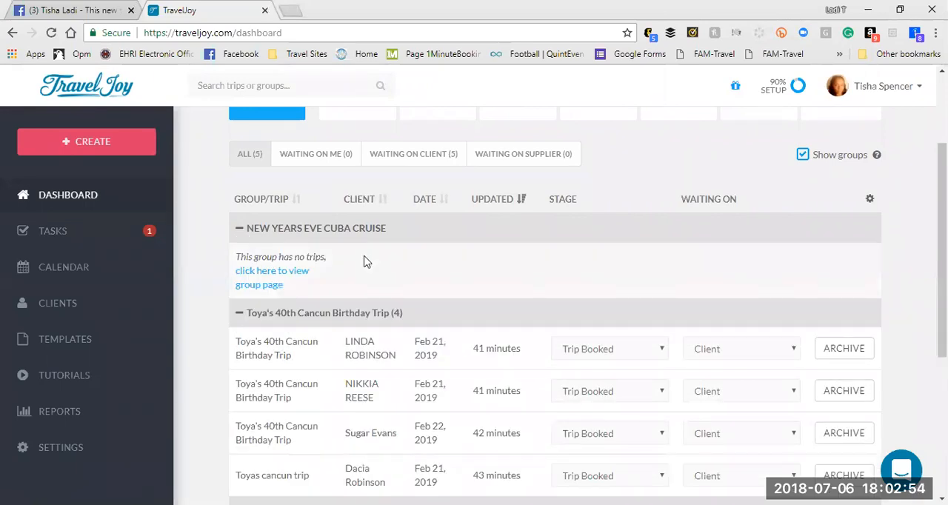
{"action": "scroll", "coordinate": [781, 239], "scroll_direction": "down", "scroll_amount": 2}
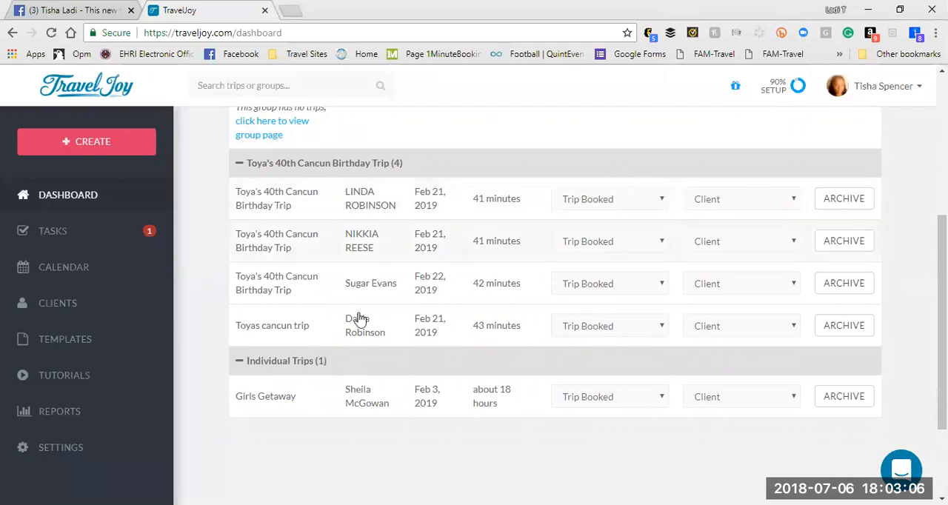
Step: Open the first client's trip in the 40th Cancun Birthday Trip group and review its messages and traveler details
{"action": "left_click", "coordinate": [256, 198]}
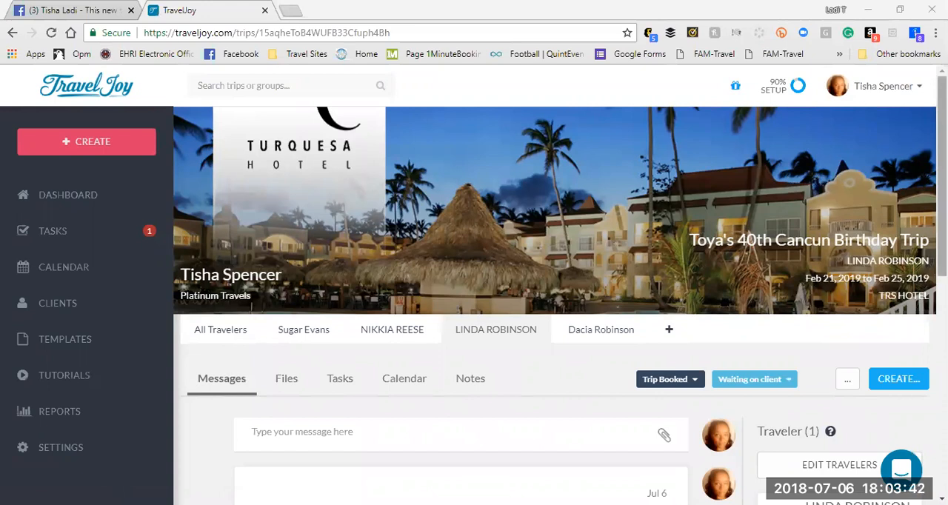
{"action": "scroll", "coordinate": [555, 296], "scroll_direction": "down", "scroll_amount": 1}
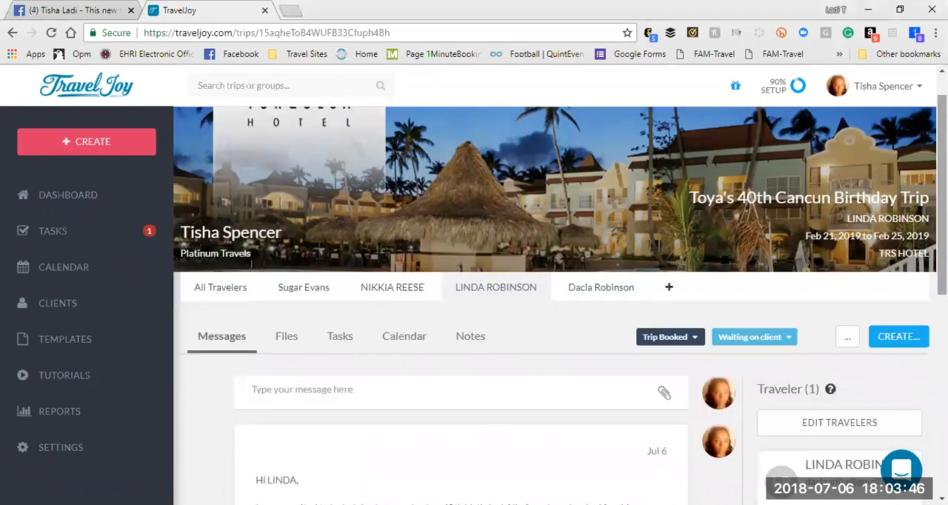
{"action": "scroll", "coordinate": [556, 296], "scroll_direction": "down", "scroll_amount": 2}
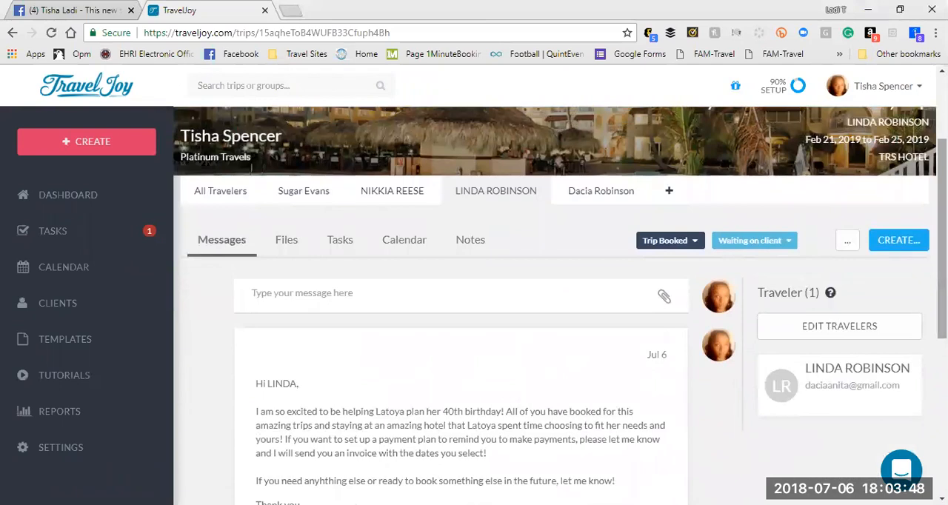
Step: Open the All Travelers page of the Cancun birthday group and read the group introduction and the message sent to everyone
{"action": "left_click", "coordinate": [236, 186]}
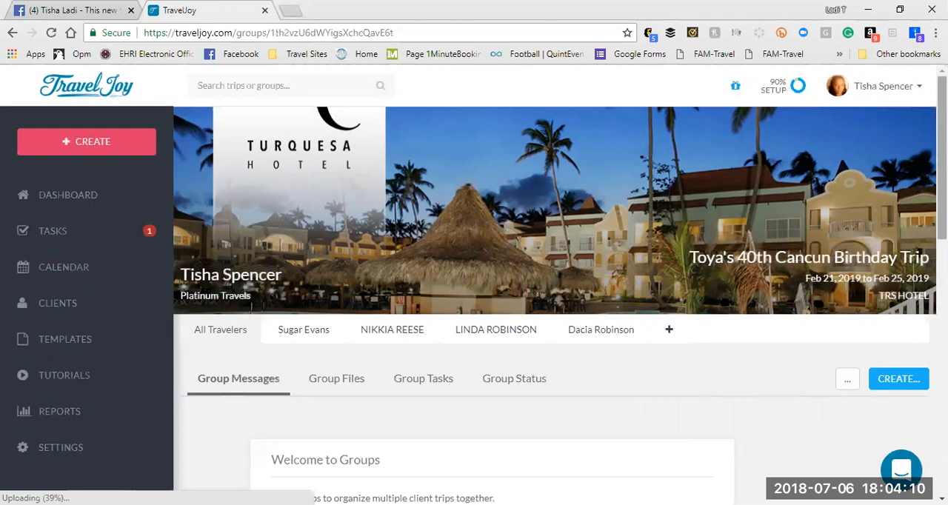
{"action": "left_click_drag", "start_coordinate": [942, 158], "coordinate": [942, 258]}
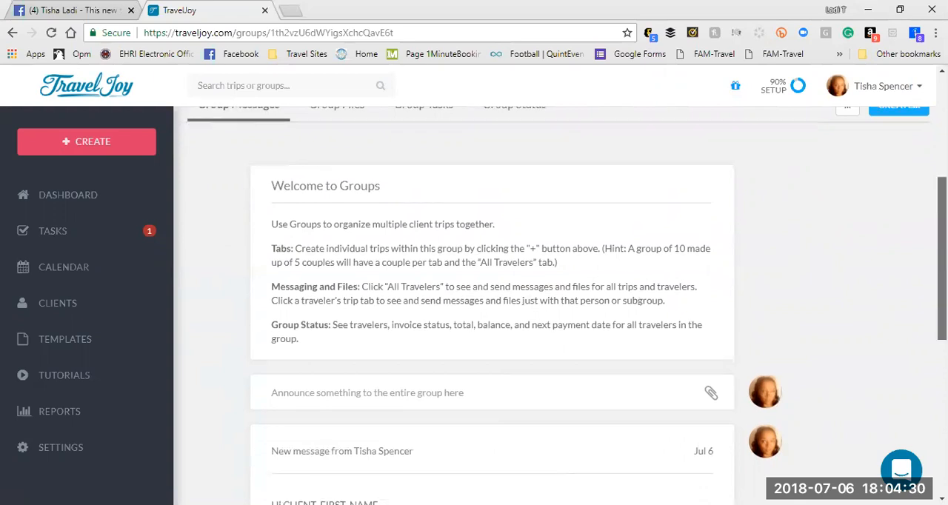
{"action": "scroll", "coordinate": [492, 303], "scroll_direction": "down", "scroll_amount": 4}
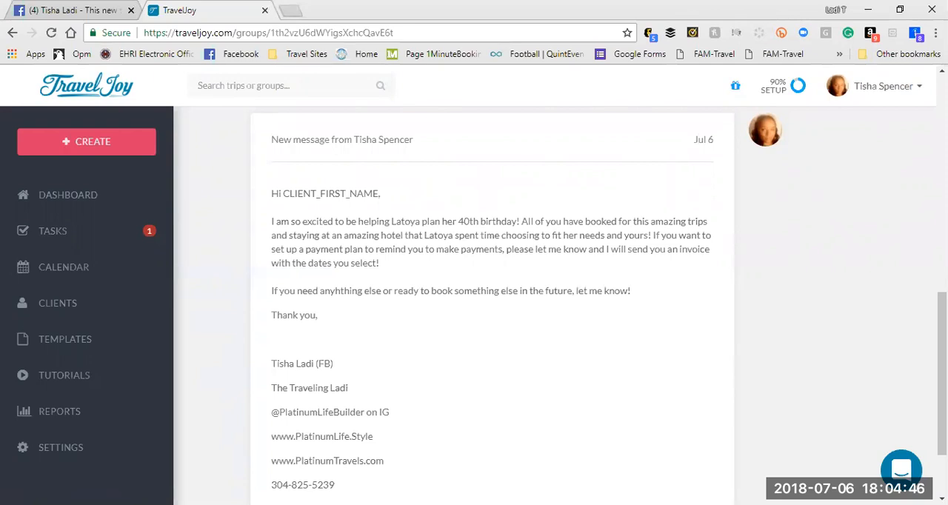
{"action": "left_click_drag", "start_coordinate": [942, 373], "coordinate": [942, 283]}
{"action": "scroll", "coordinate": [527, 121], "scroll_direction": "up", "scroll_amount": 5}
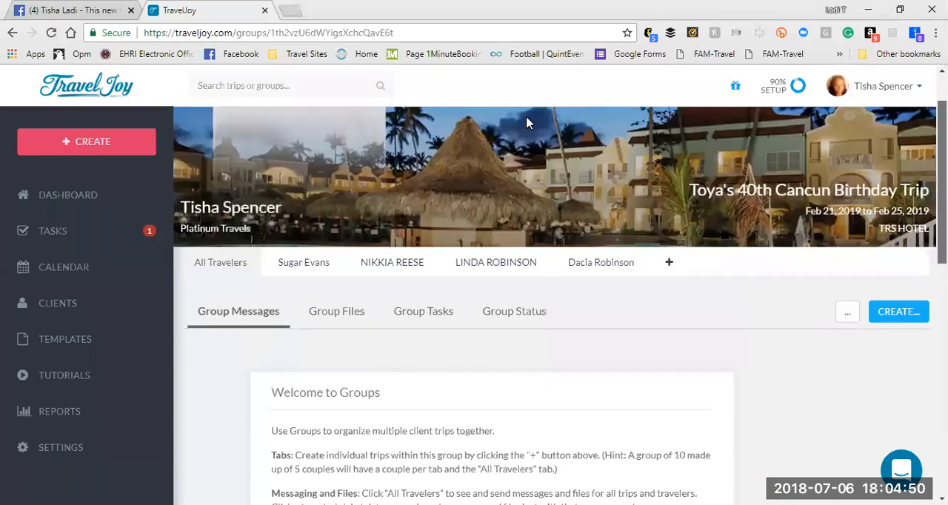
Step: Open the individual trip of the first traveler listed after All Travelers and view its messages
{"action": "scroll", "coordinate": [415, 163], "scroll_direction": "down", "scroll_amount": 2}
{"action": "left_click", "coordinate": [300, 163]}
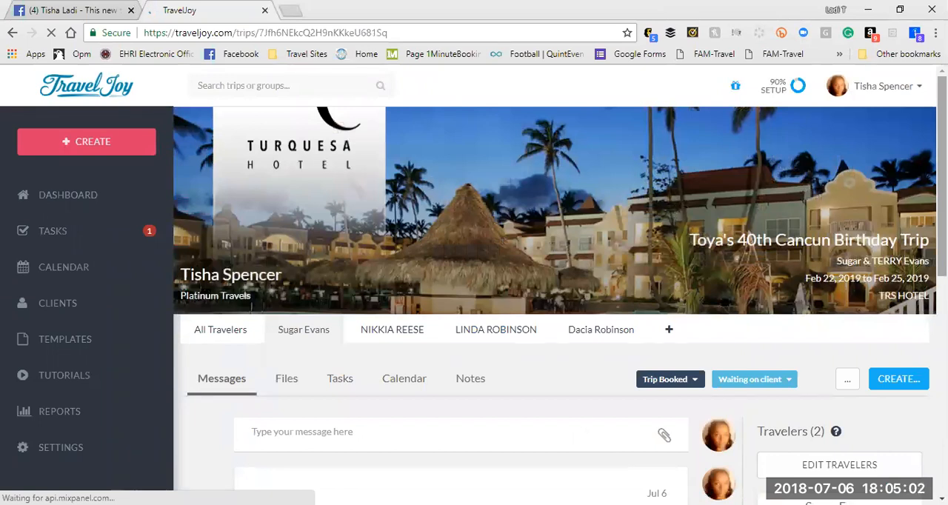
{"action": "scroll", "coordinate": [554, 305], "scroll_direction": "down", "scroll_amount": 2}
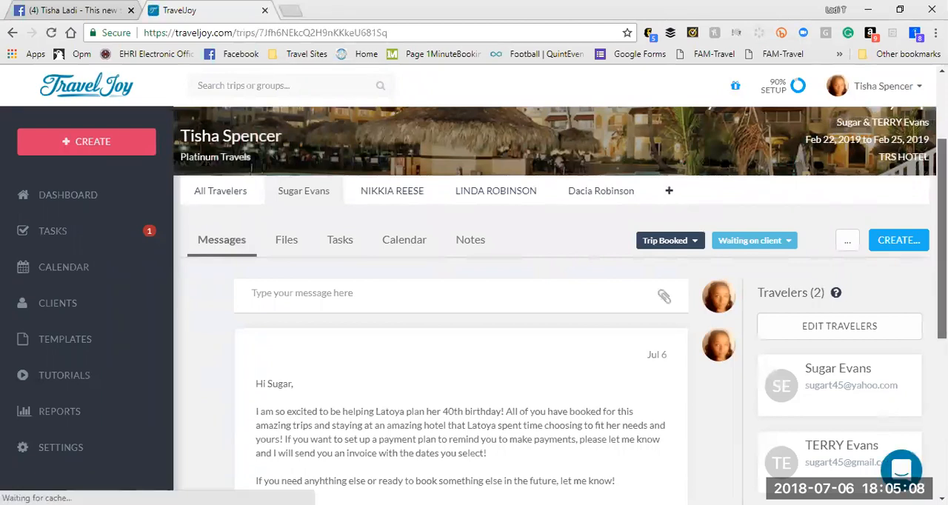
{"action": "scroll", "coordinate": [505, 237], "scroll_direction": "down", "scroll_amount": 2}
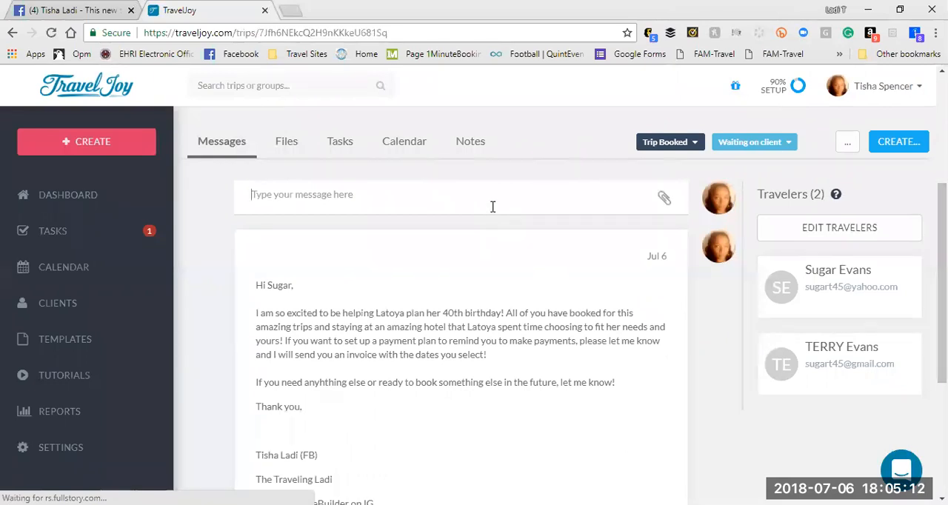
Step: Draft a trip message with the text "test" above the signature and add the trip's second traveler as a Cc recipient
{"action": "left_click", "coordinate": [493, 207]}
{"action": "type", "text": "test"}
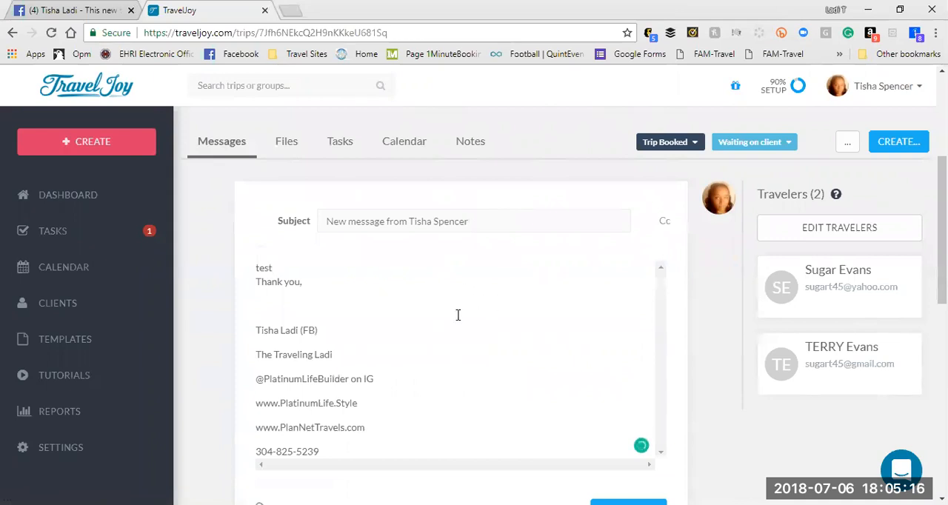
{"action": "left_click", "coordinate": [665, 223]}
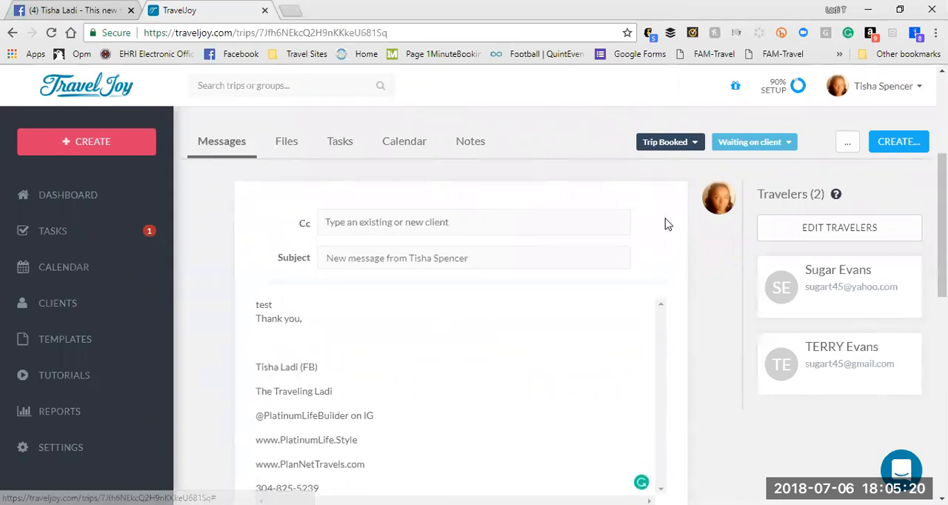
{"action": "left_click", "coordinate": [491, 217]}
{"action": "type", "text": "ter"}
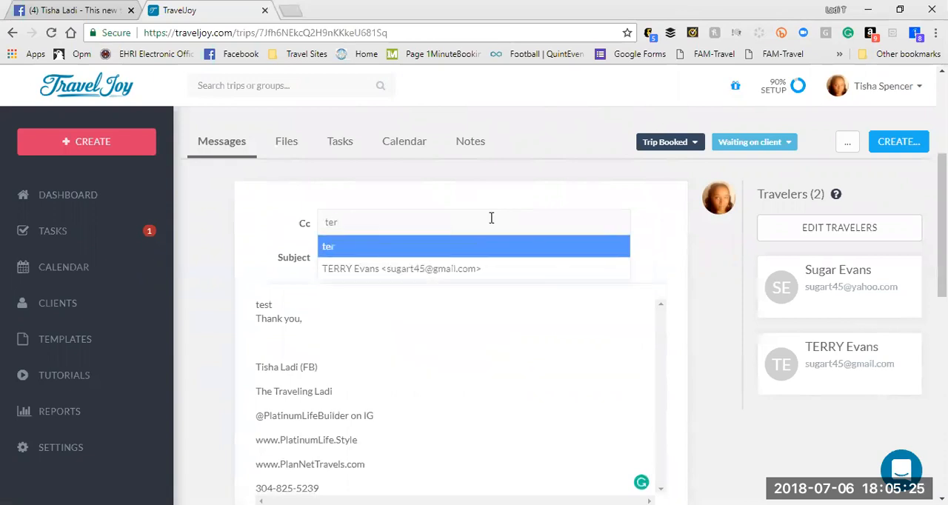
{"action": "key", "text": "Down"}
{"action": "key", "text": "Return"}
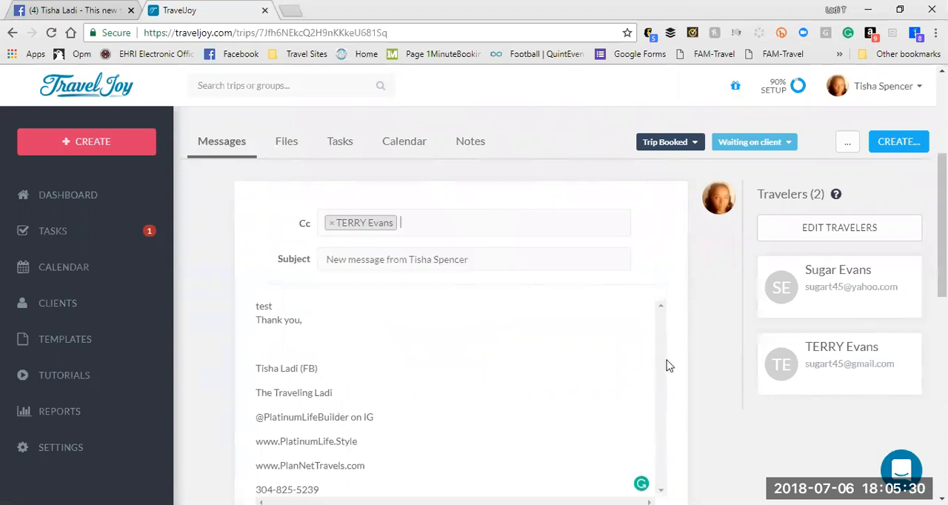
{"action": "left_click", "coordinate": [573, 382]}
Step: Look through the email templates available for the message, then close the list without choosing one
{"action": "scroll", "coordinate": [704, 322], "scroll_direction": "down", "scroll_amount": 3}
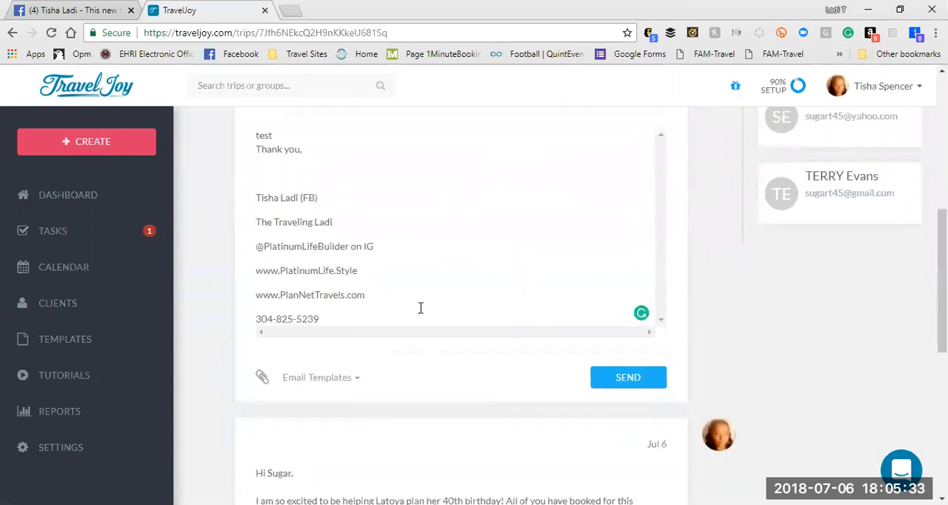
{"action": "left_click", "coordinate": [322, 379]}
{"action": "scroll", "coordinate": [531, 277], "scroll_direction": "down", "scroll_amount": 2}
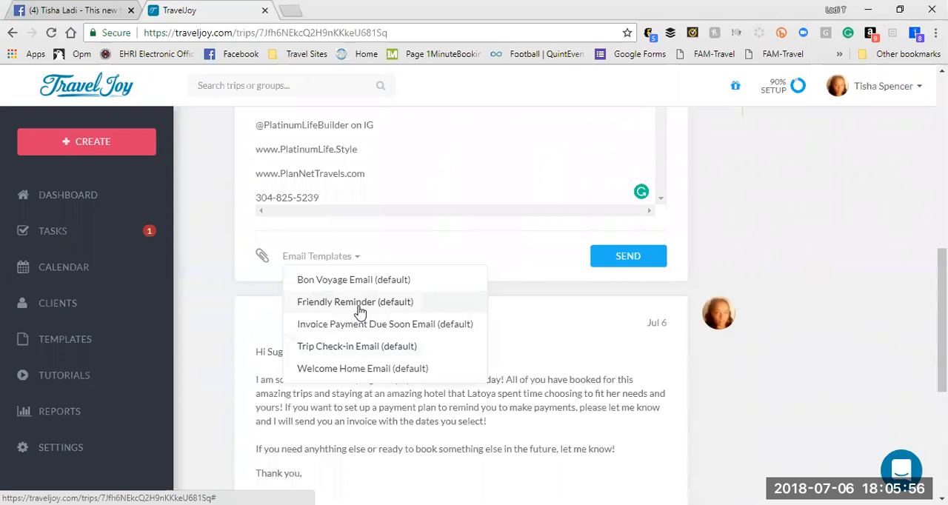
{"action": "left_click", "coordinate": [505, 266]}
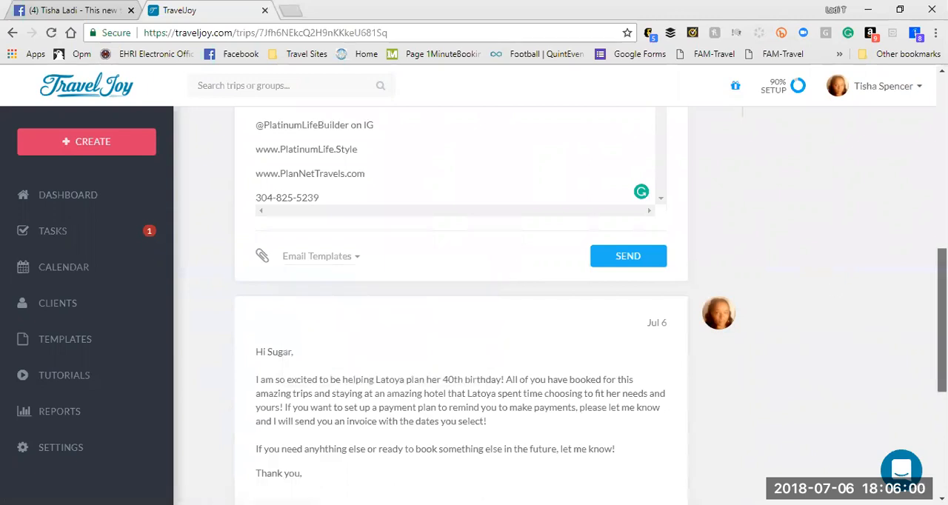
Step: Show the files stored for this traveler's trip
{"action": "scroll", "coordinate": [942, 319], "scroll_direction": "up", "scroll_amount": 4}
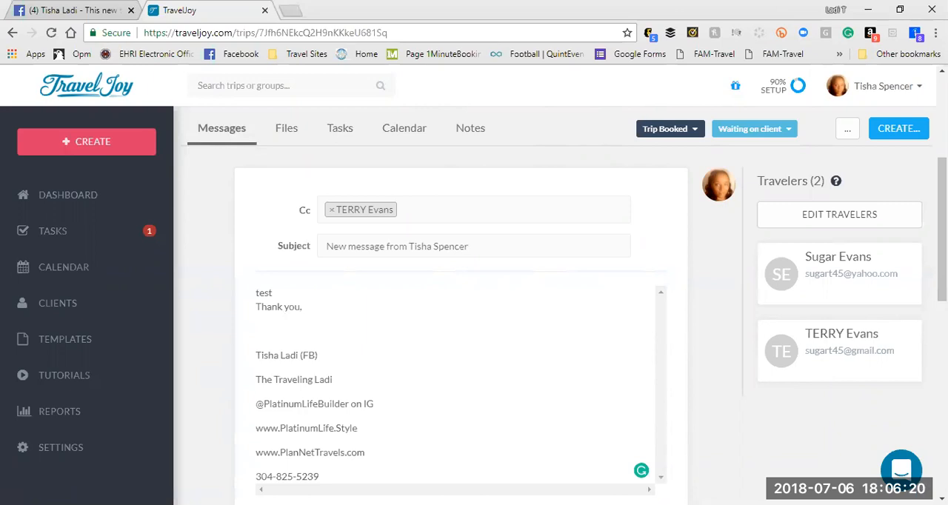
{"action": "scroll", "coordinate": [460, 296], "scroll_direction": "down", "scroll_amount": 5}
{"action": "scroll", "coordinate": [459, 296], "scroll_direction": "up", "scroll_amount": 1}
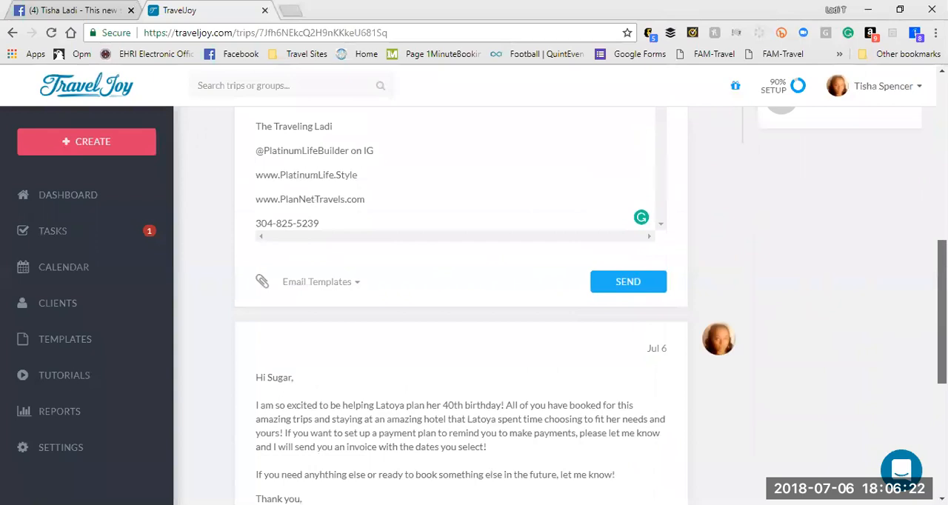
{"action": "scroll", "coordinate": [459, 297], "scroll_direction": "up", "scroll_amount": 5}
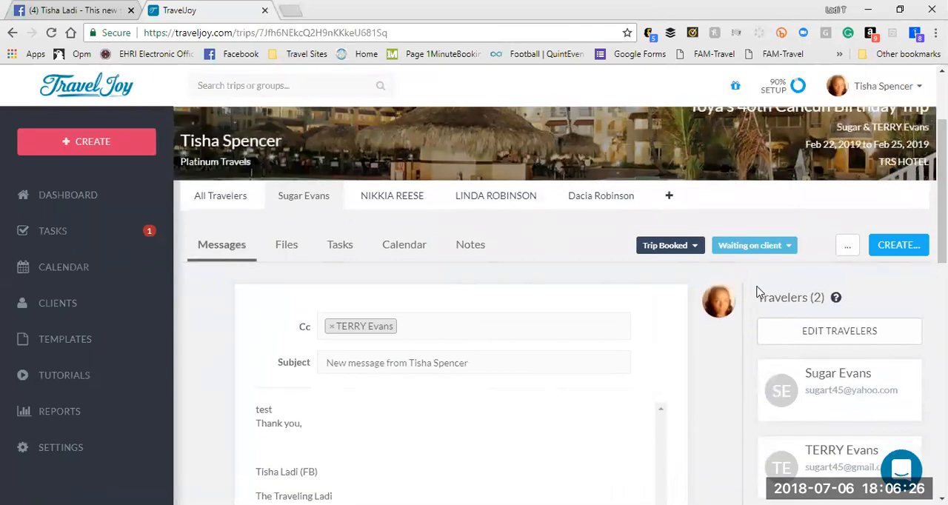
{"action": "left_click", "coordinate": [280, 250]}
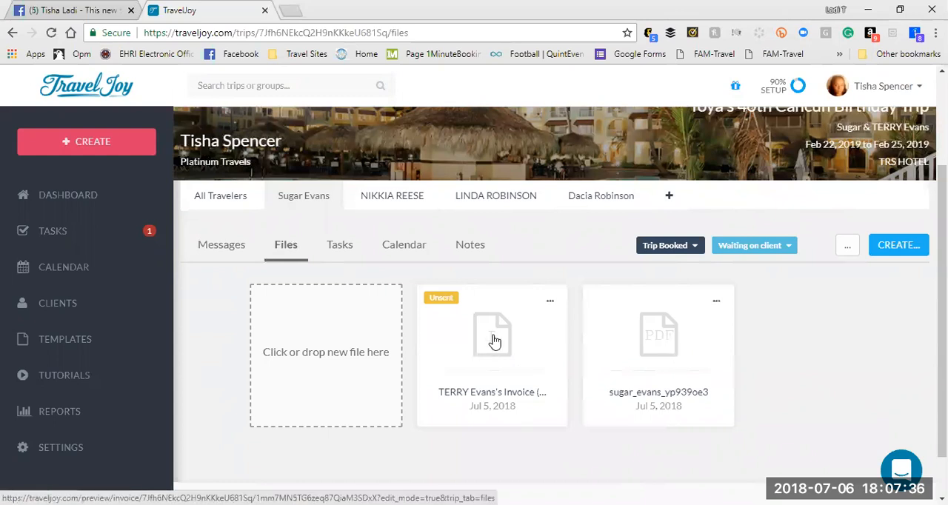
Step: Stay on the files page and view the actions available for the unsent invoice
{"action": "left_click", "coordinate": [551, 300]}
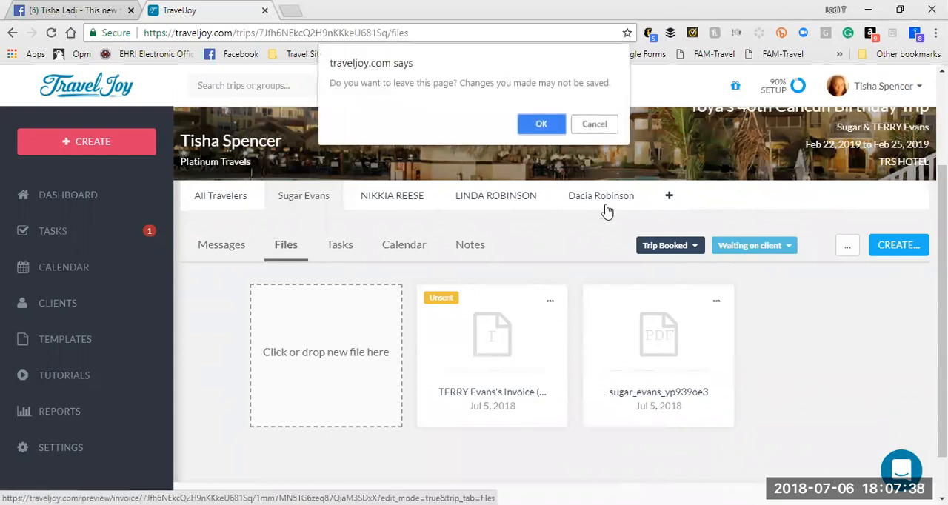
{"action": "left_click", "coordinate": [592, 125]}
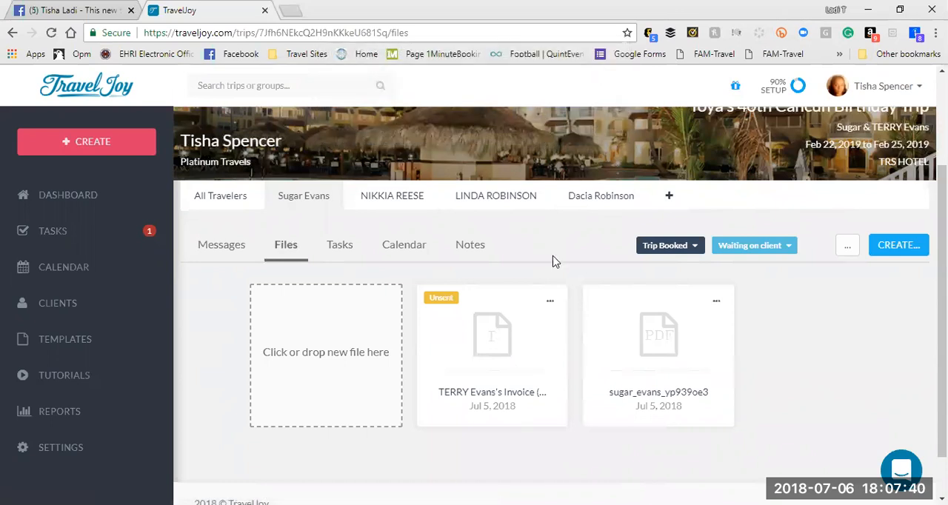
{"action": "left_click", "coordinate": [549, 304]}
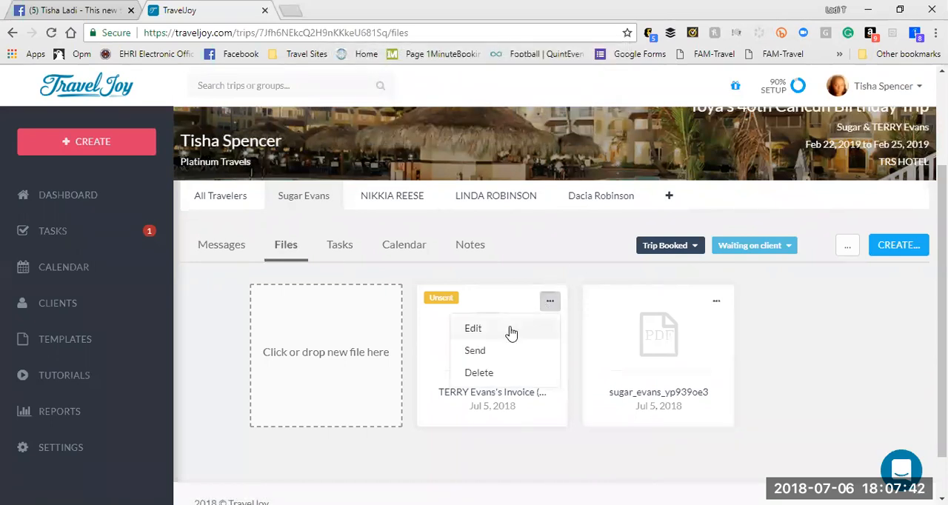
{"action": "left_click", "coordinate": [576, 349]}
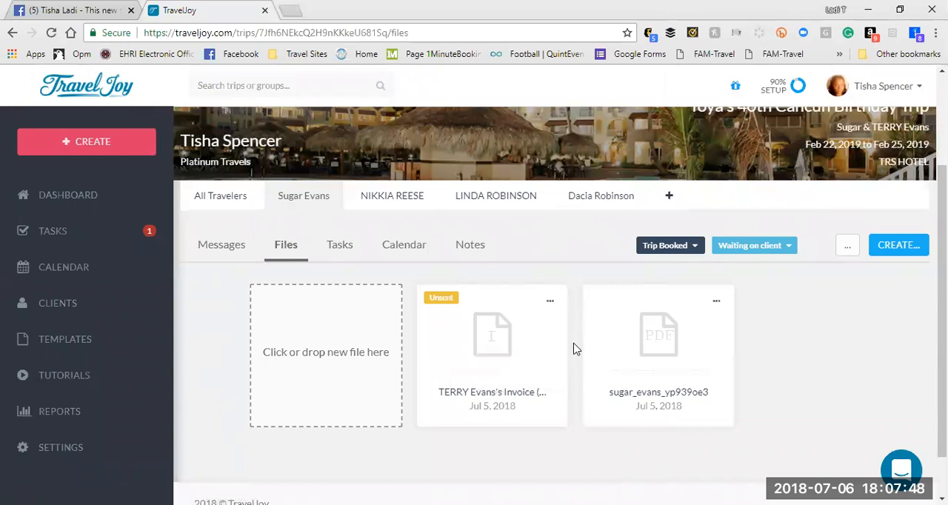
Step: Create a new Invoice (Supplier) for the trip and leave the current page without keeping the unsaved message
{"action": "left_click", "coordinate": [886, 246]}
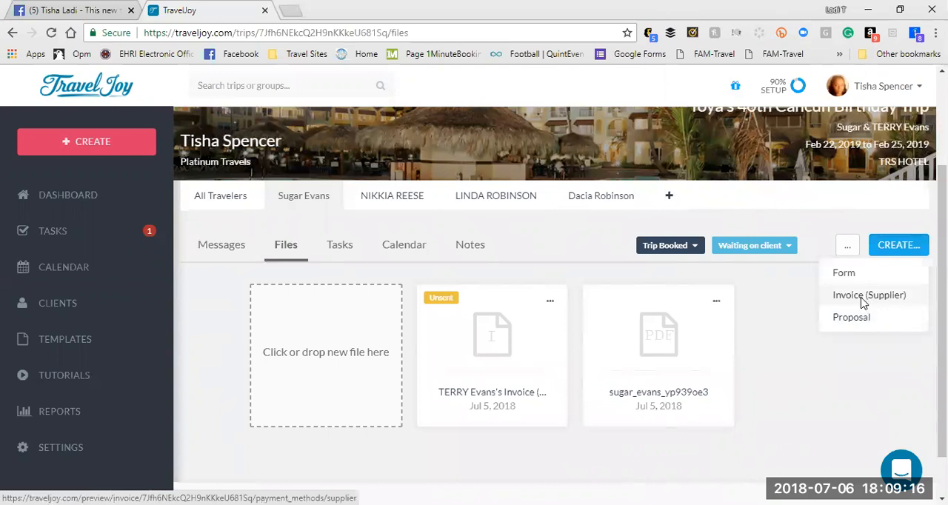
{"action": "left_click", "coordinate": [863, 300]}
{"action": "left_click", "coordinate": [540, 112]}
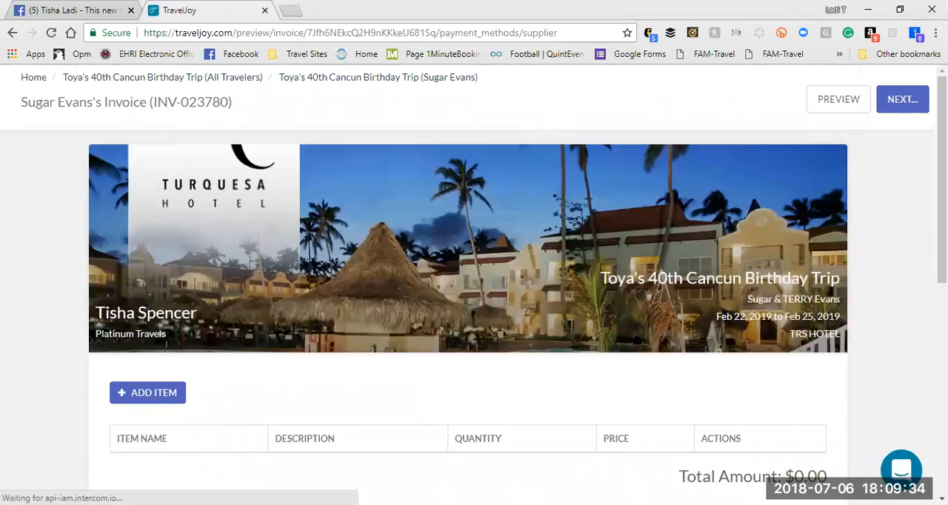
Step: Examine the terms and conditions choices on the new supplier invoice, keeping Invoice (Supplier) / Credit Card Auth Terms & Conditions (default)
{"action": "scroll", "coordinate": [540, 120], "scroll_direction": "down", "scroll_amount": 1}
{"action": "scroll", "coordinate": [473, 317], "scroll_direction": "down", "scroll_amount": 4}
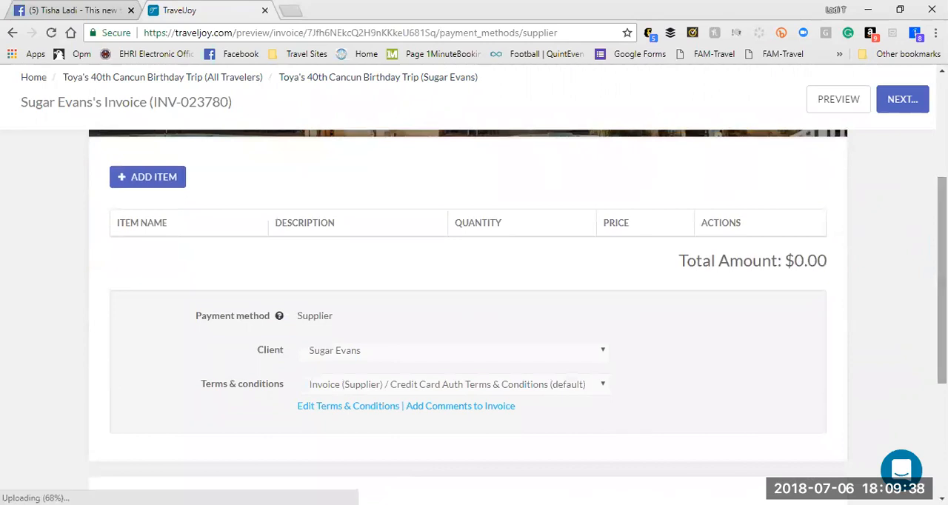
{"action": "left_click", "coordinate": [448, 386]}
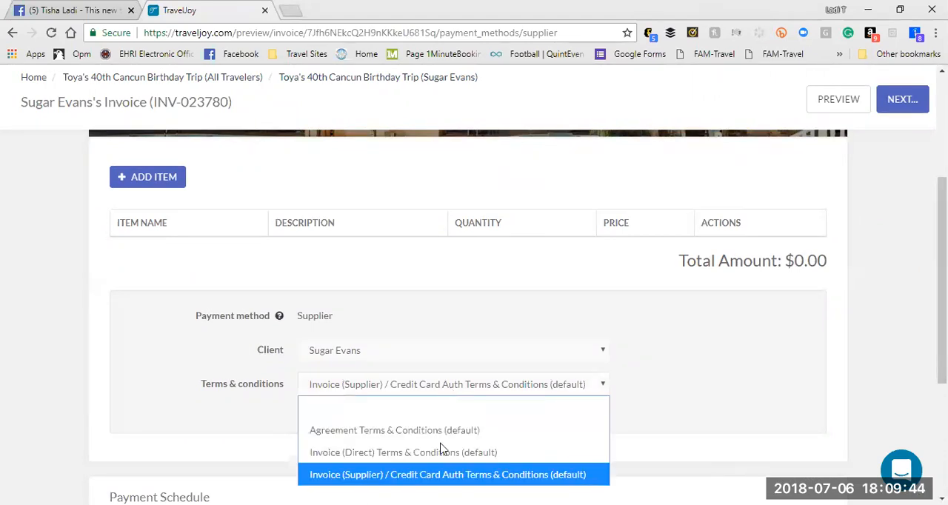
{"action": "left_click", "coordinate": [479, 334]}
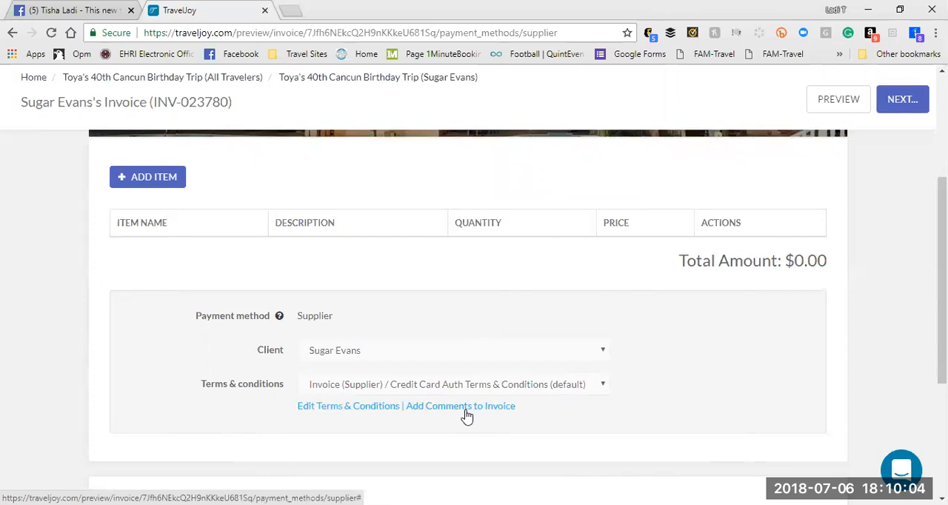
Step: Add an item to the invoice from the Package (default) template and enter "Juni" in its name
{"action": "left_click", "coordinate": [162, 181]}
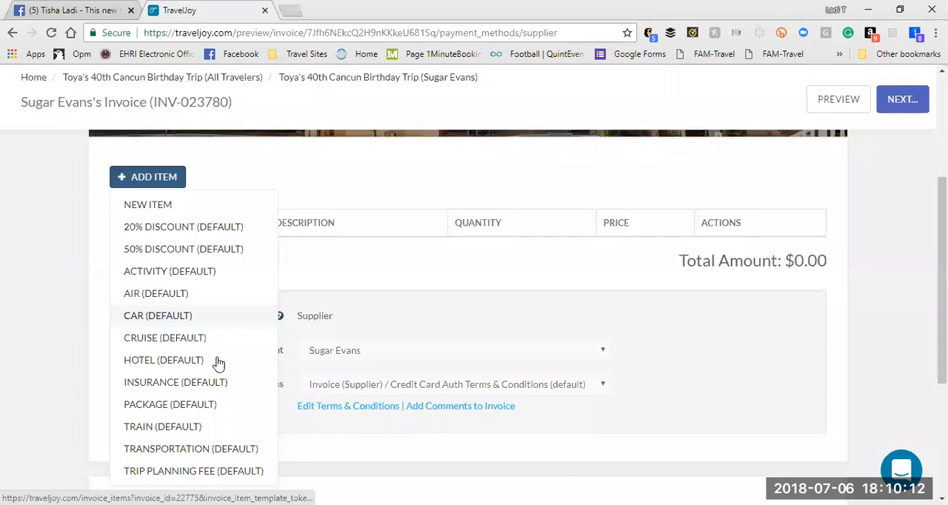
{"action": "left_click", "coordinate": [204, 408]}
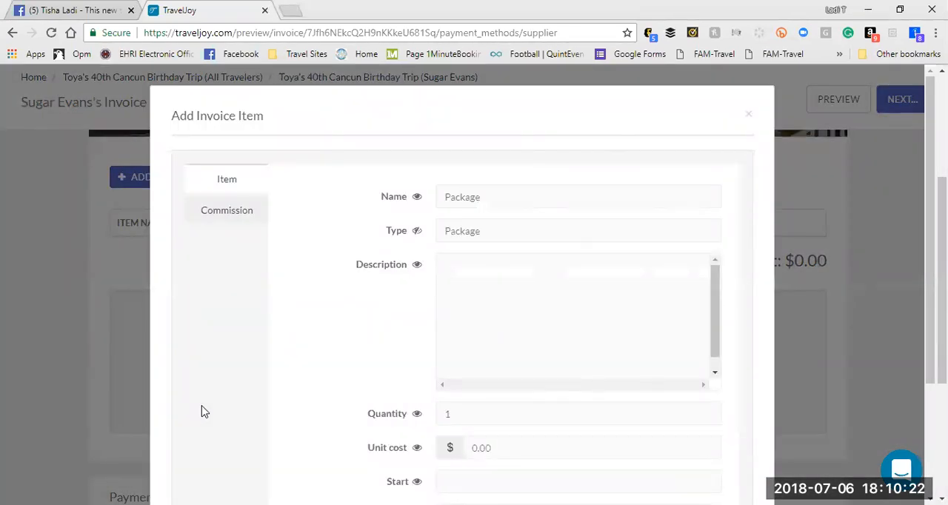
{"action": "left_click", "coordinate": [489, 196]}
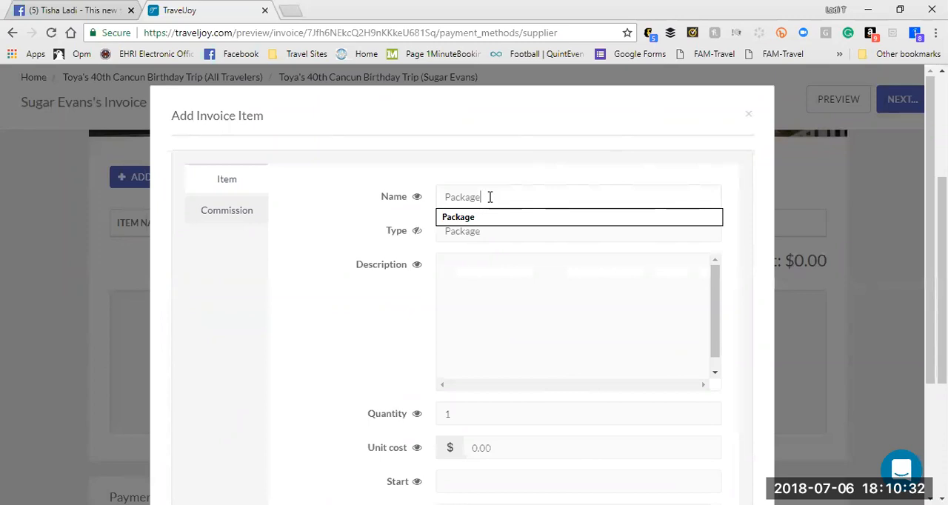
{"action": "key", "text": "BackSpace"}
{"action": "key", "text": "BackSpace"}
{"action": "key", "text": "BackSpace"}
{"action": "key", "text": "BackSpace"}
{"action": "key", "text": "BackSpace"}
{"action": "key", "text": "BackSpace"}
{"action": "key", "text": "BackSpace"}
{"action": "type", "text": "Juni"}
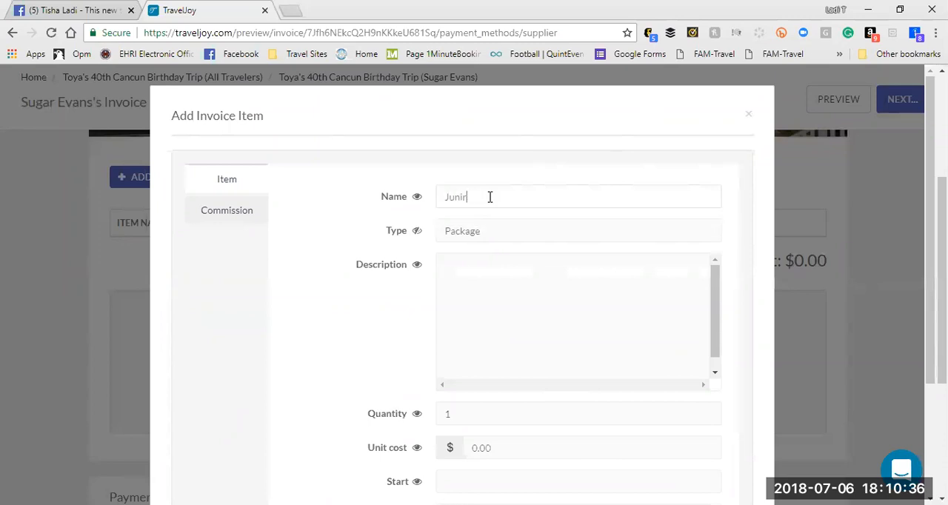
{"action": "key", "text": "Down"}
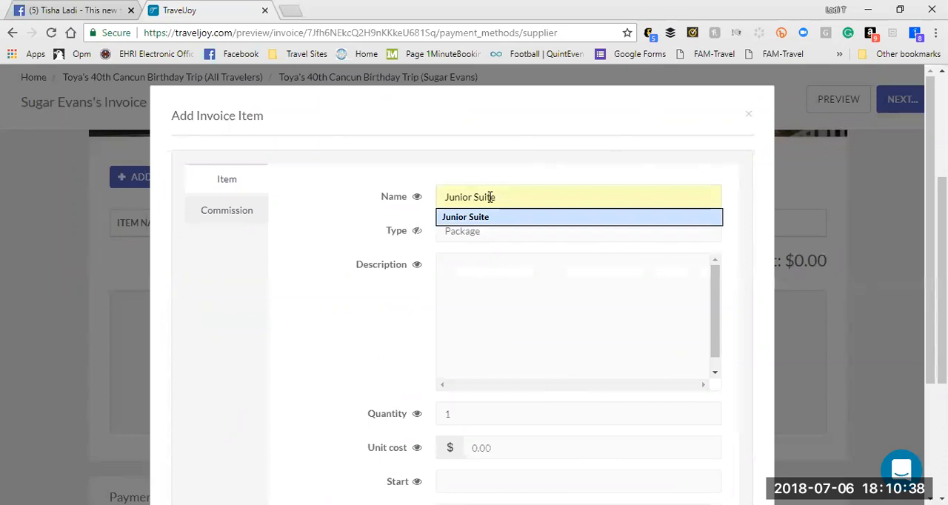
Step: Set the invoice item's type to All-Inclusive Package and its name to Junior Suite
{"action": "left_click", "coordinate": [491, 232]}
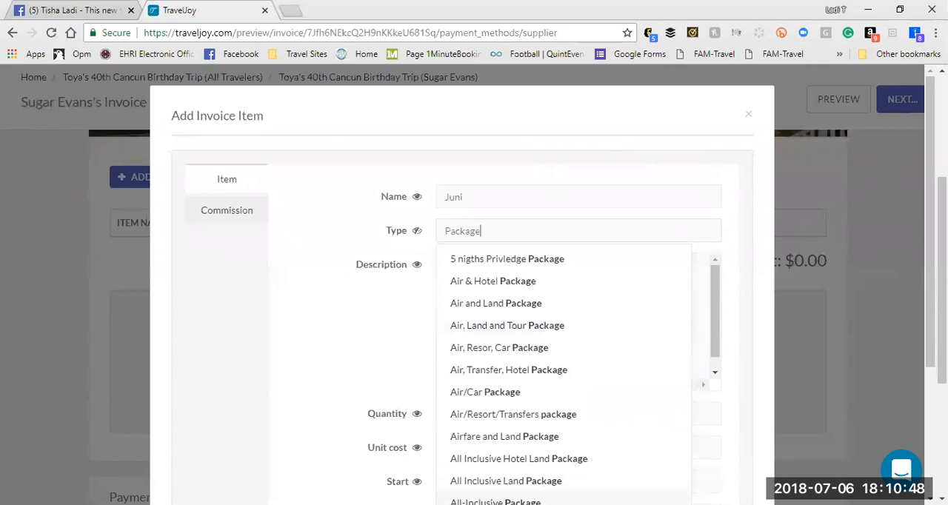
{"action": "left_click", "coordinate": [496, 502]}
{"action": "left_click", "coordinate": [519, 311]}
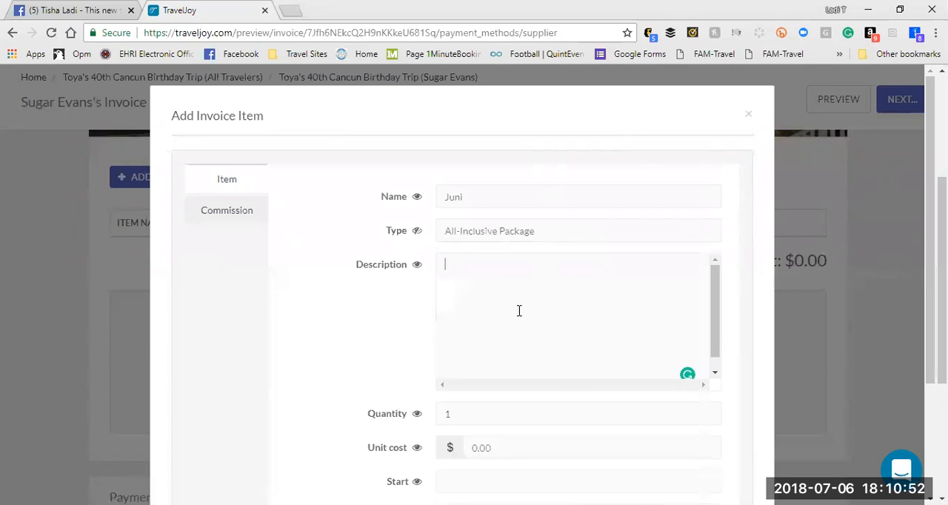
{"action": "left_click", "coordinate": [502, 198]}
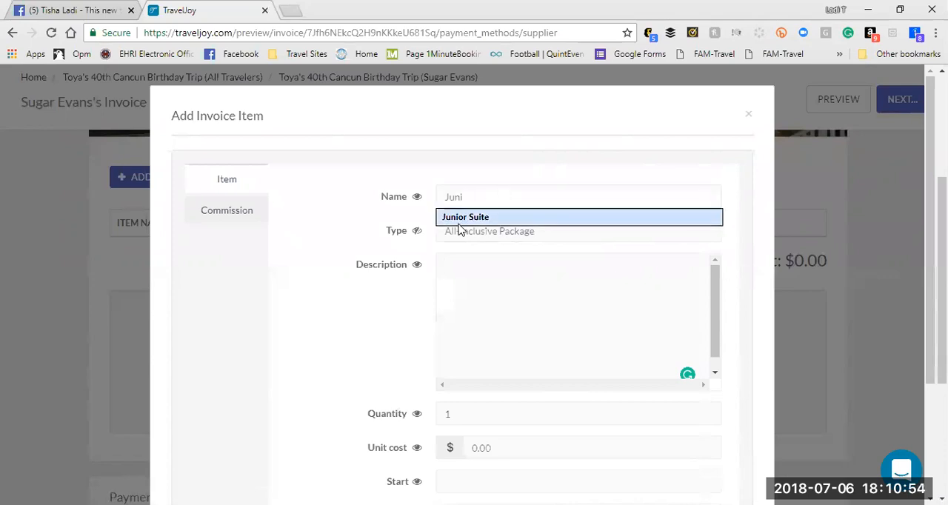
{"action": "left_click", "coordinate": [459, 217]}
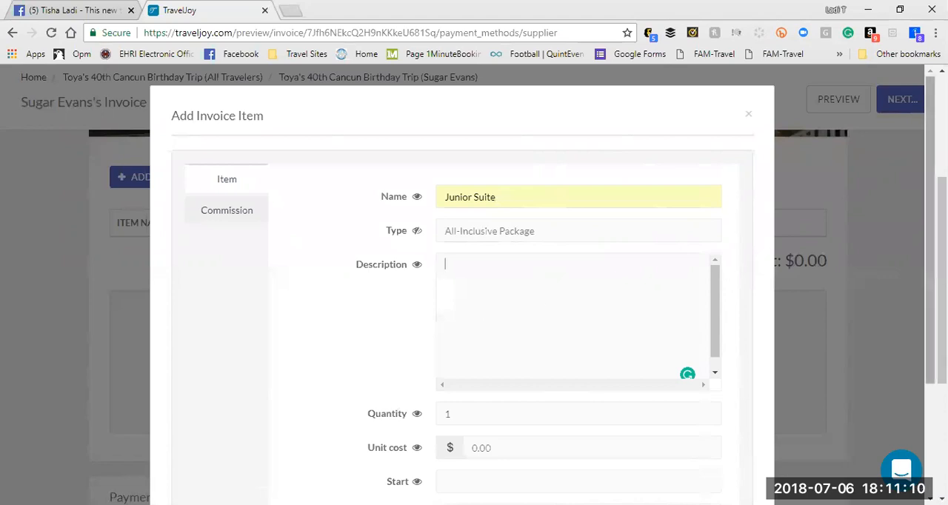
Step: Set the item's unit cost to 952, start to 2/22/2019 and end to 2/25/2019, and save it
{"action": "scroll", "coordinate": [721, 259], "scroll_direction": "down", "scroll_amount": 2}
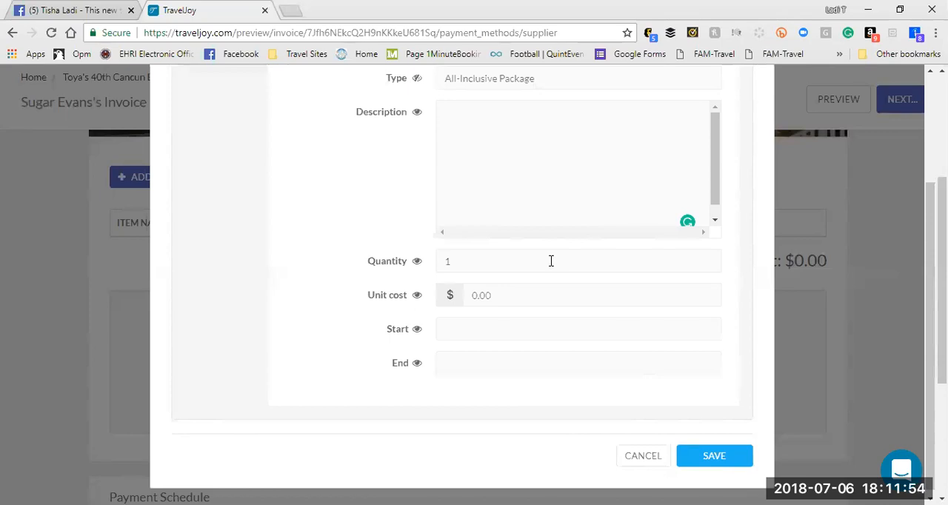
{"action": "left_click", "coordinate": [523, 293]}
{"action": "key", "text": "BackSpace"}
{"action": "type", "text": "952"}
{"action": "left_click", "coordinate": [462, 338]}
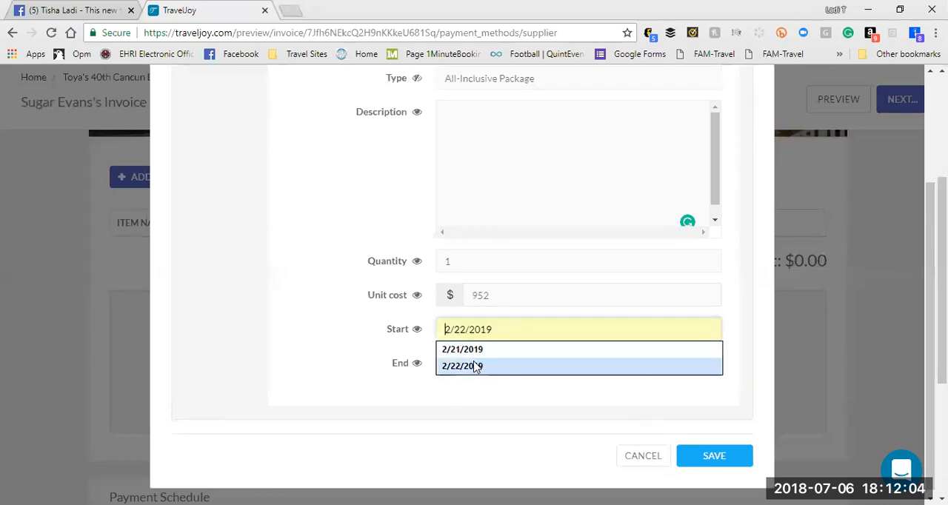
{"action": "left_click", "coordinate": [474, 364]}
{"action": "left_click", "coordinate": [474, 364]}
{"action": "left_click", "coordinate": [474, 384]}
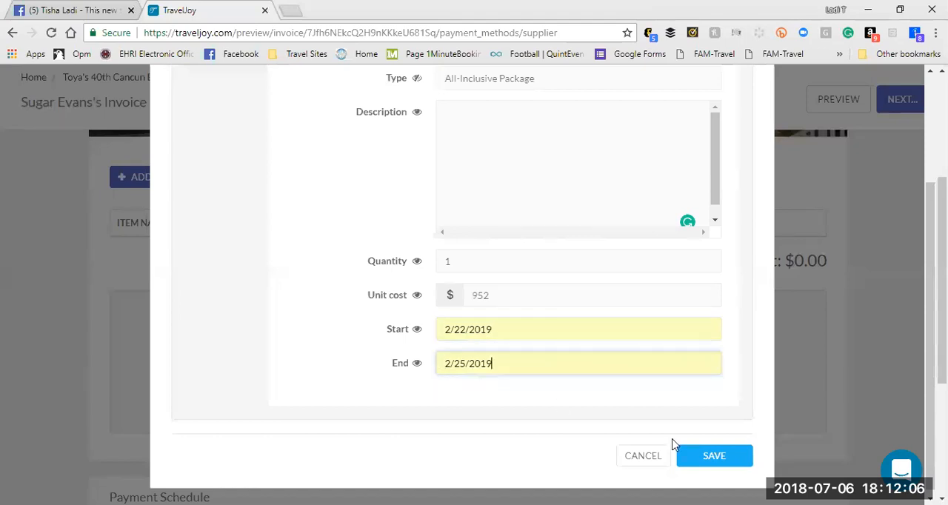
{"action": "left_click", "coordinate": [712, 469]}
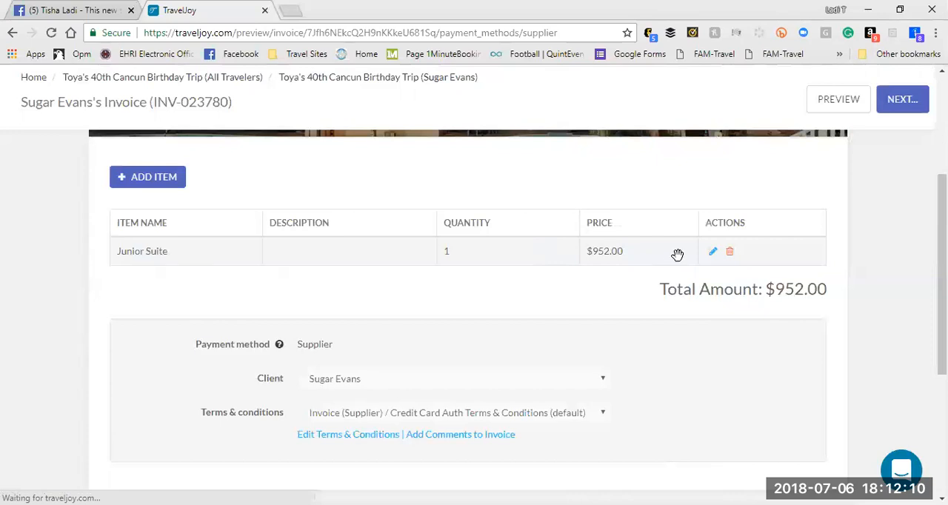
Step: Reopen the Junior Suite item and set its commission supplier to Funjet Vacations
{"action": "left_click", "coordinate": [713, 254]}
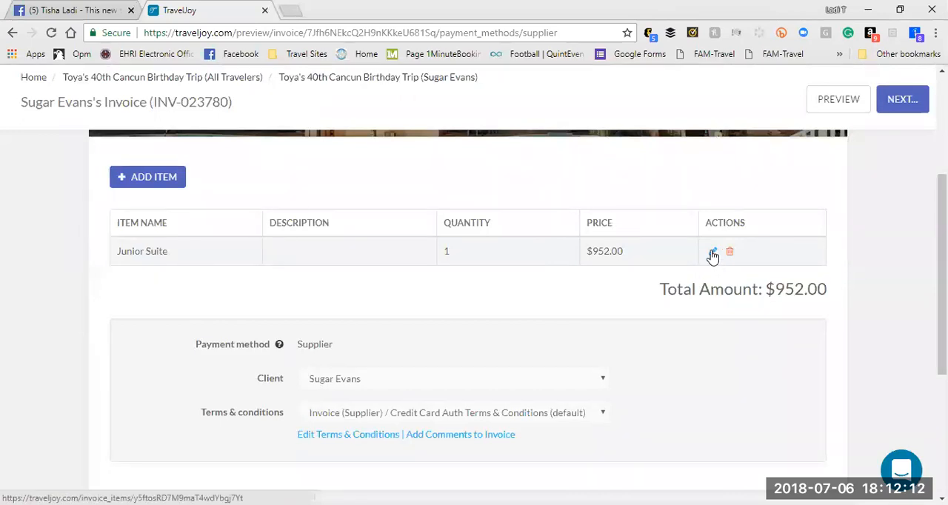
{"action": "left_click", "coordinate": [713, 253]}
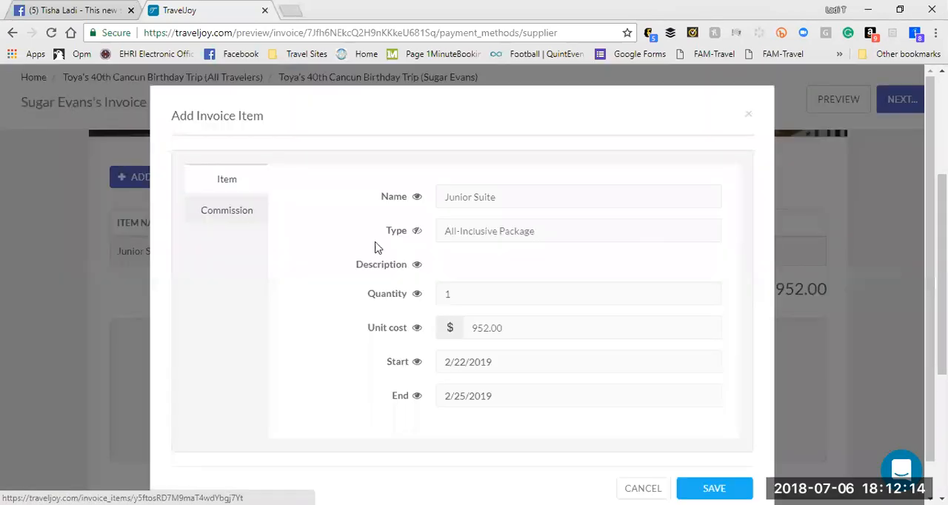
{"action": "left_click", "coordinate": [254, 222]}
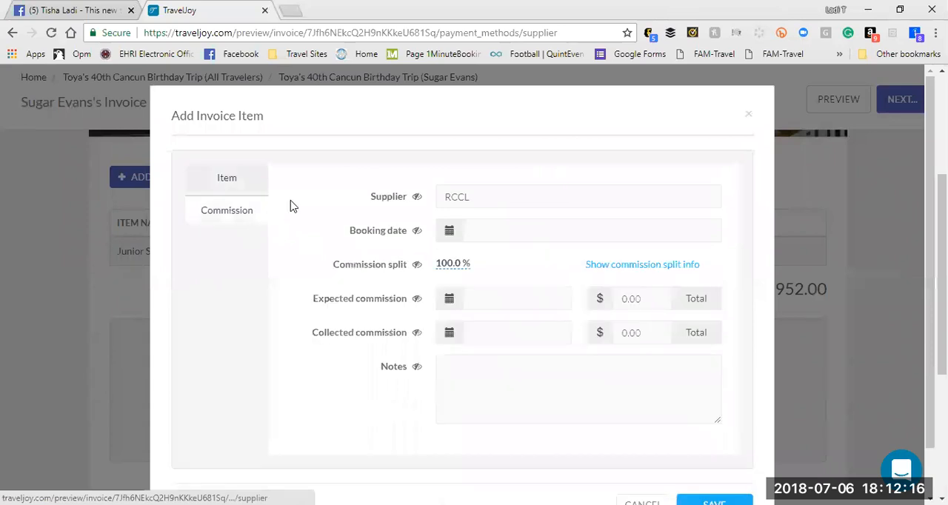
{"action": "left_click", "coordinate": [476, 198]}
{"action": "left_click_drag", "start_coordinate": [476, 199], "coordinate": [393, 201]}
{"action": "type", "text": "funjet"}
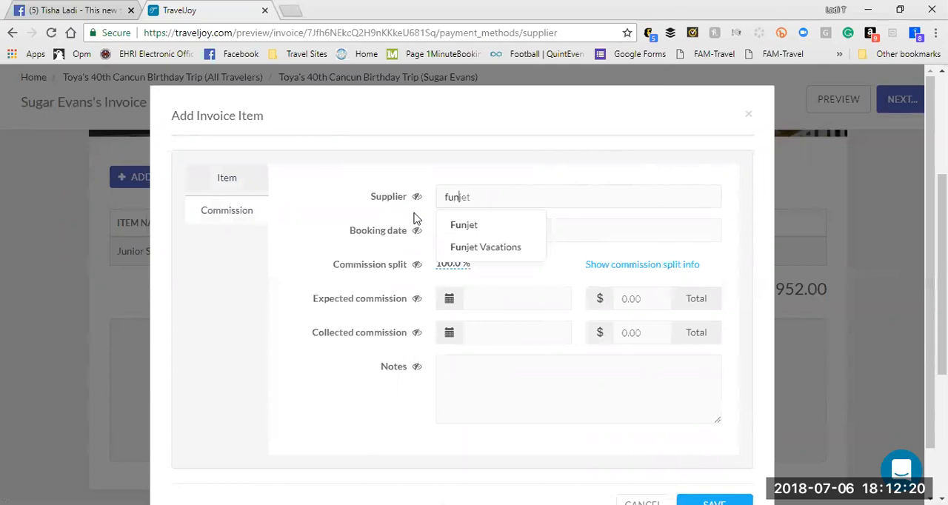
{"action": "left_click", "coordinate": [475, 252]}
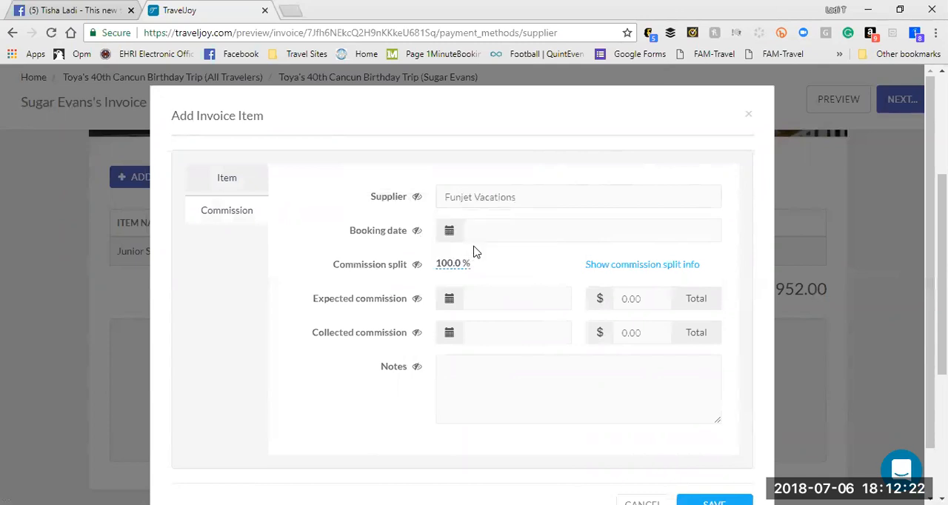
Step: Set the booking date to 6/15/2019 and show the commission split info
{"action": "left_click", "coordinate": [508, 224]}
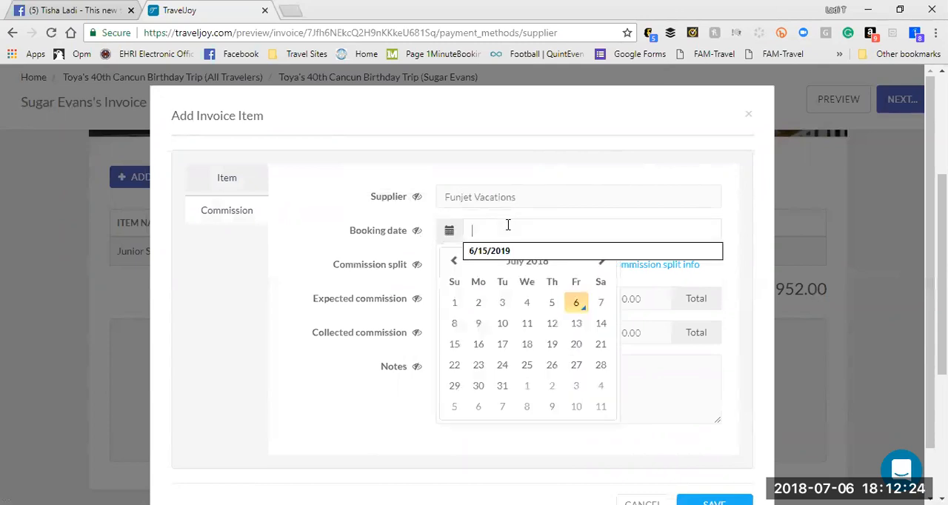
{"action": "left_click", "coordinate": [493, 252]}
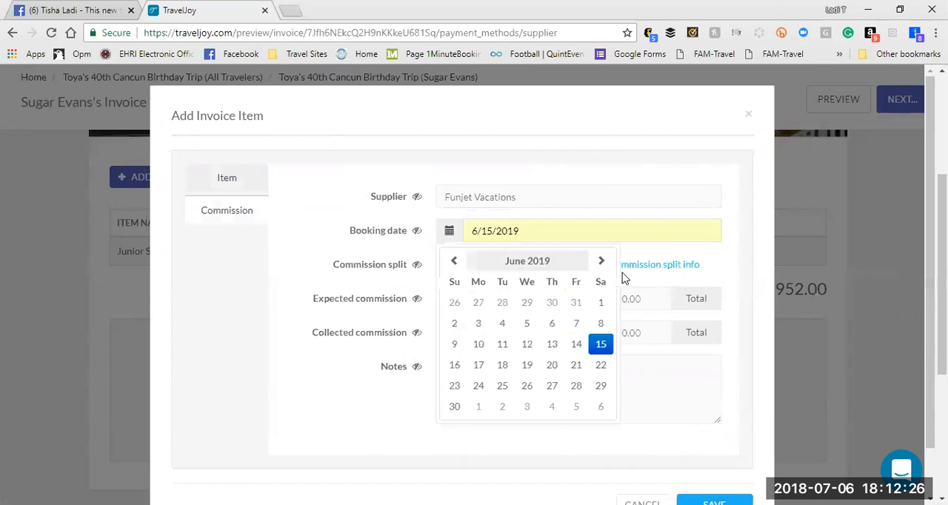
{"action": "left_click", "coordinate": [696, 265]}
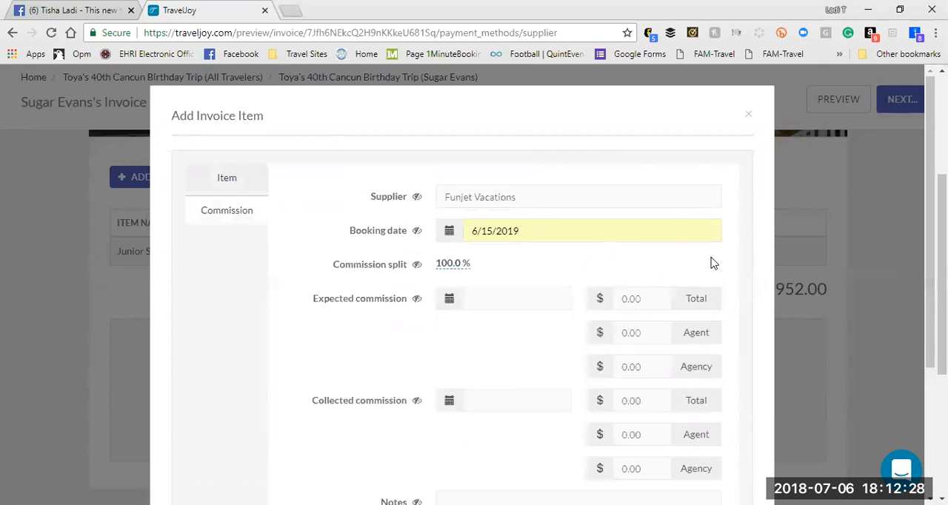
{"action": "left_click_drag", "start_coordinate": [930, 194], "coordinate": [930, 271]}
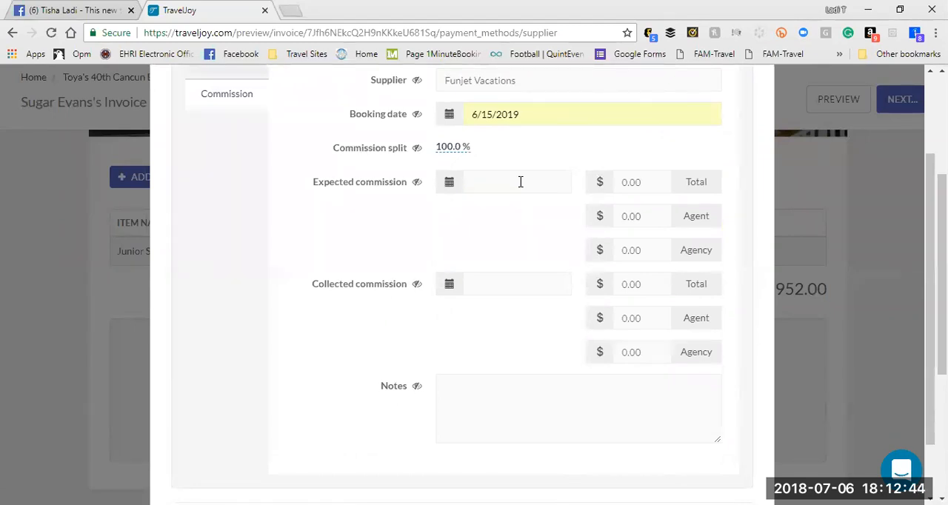
{"action": "left_click", "coordinate": [549, 184]}
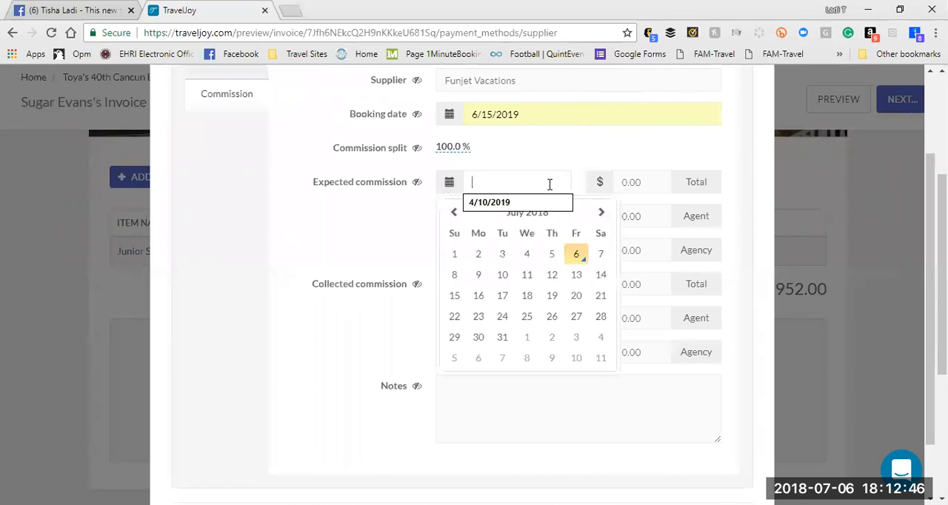
{"action": "type", "text": "300"}
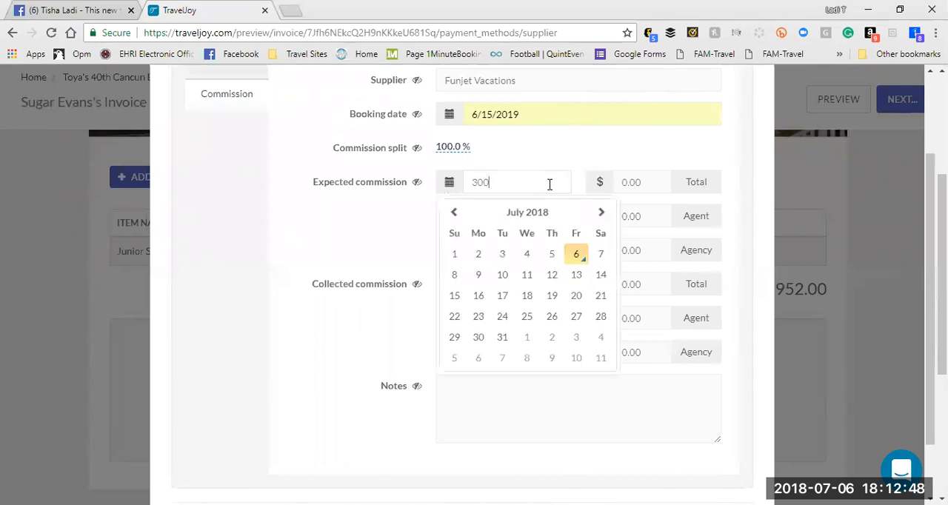
{"action": "left_click", "coordinate": [606, 154]}
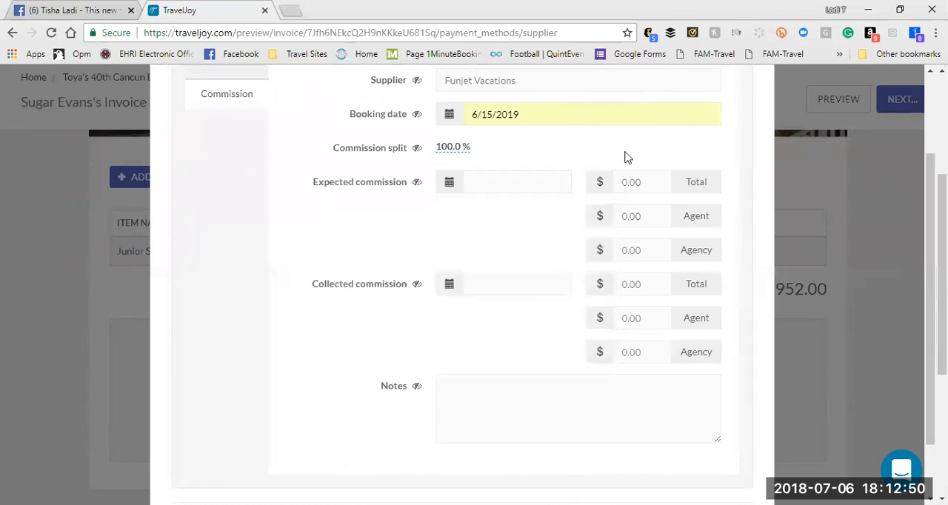
Step: Set the expected commission date to 4/15/2019
{"action": "left_click", "coordinate": [513, 187]}
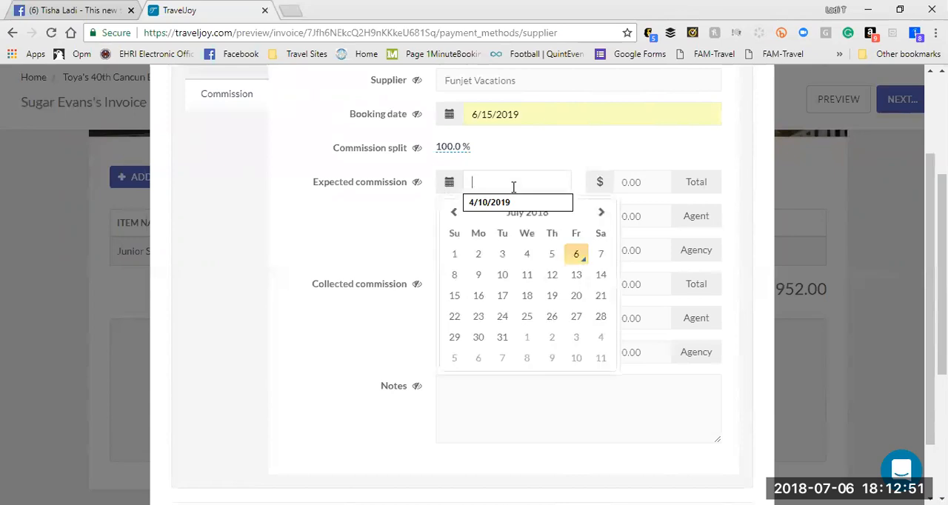
{"action": "left_click", "coordinate": [601, 217]}
{"action": "left_click", "coordinate": [602, 217]}
{"action": "left_click", "coordinate": [602, 217]}
{"action": "left_click", "coordinate": [602, 217]}
{"action": "left_click", "coordinate": [602, 217]}
{"action": "left_click", "coordinate": [601, 217]}
{"action": "left_click", "coordinate": [602, 217]}
{"action": "left_click", "coordinate": [601, 217]}
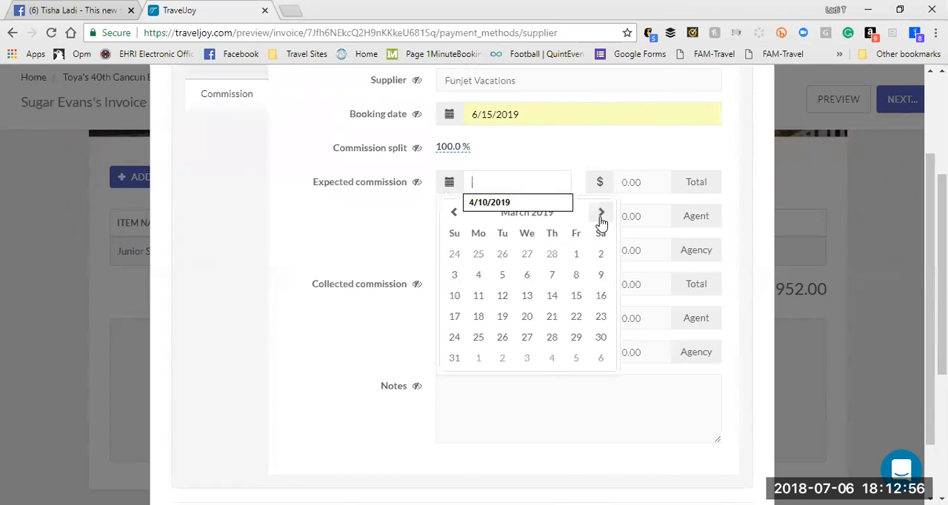
{"action": "left_click", "coordinate": [601, 217]}
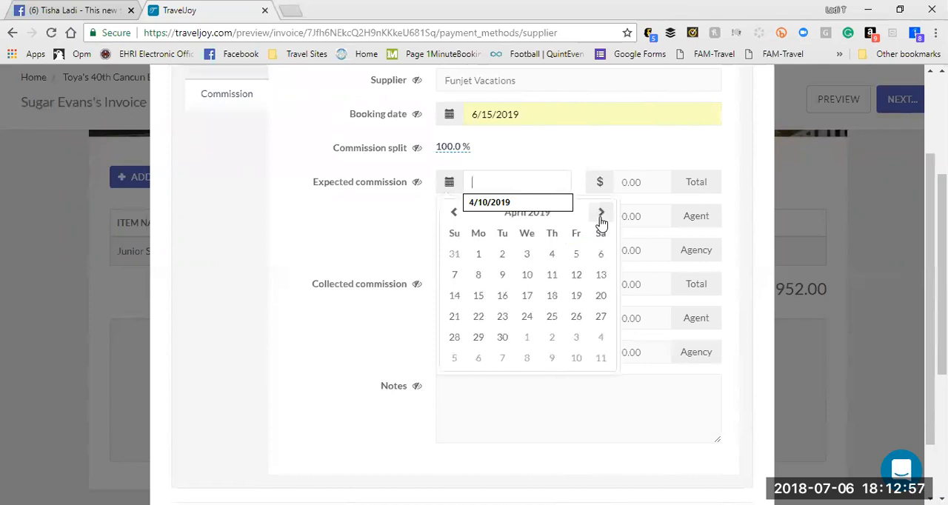
{"action": "left_click", "coordinate": [478, 296]}
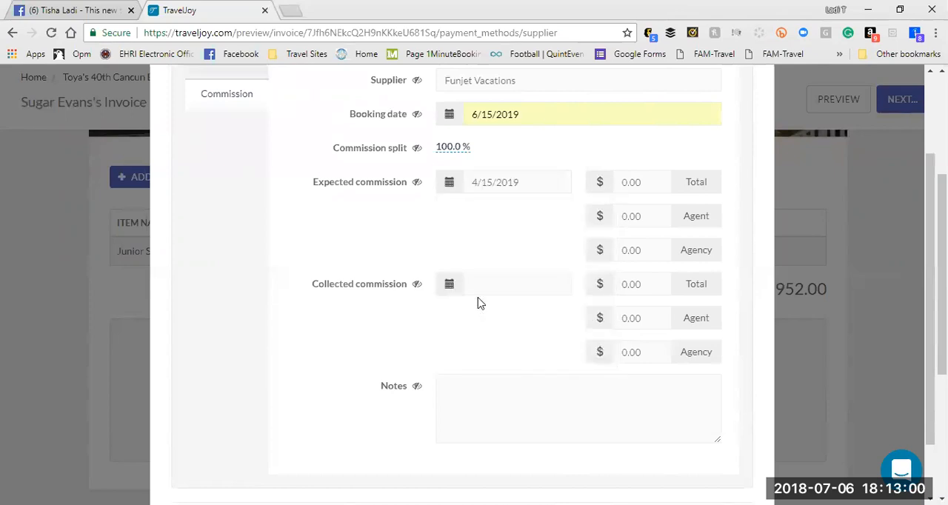
{"action": "left_click", "coordinate": [493, 291]}
{"action": "type", "text": "200"}
{"action": "left_click", "coordinate": [506, 308]}
Step: Set the collected commission date to 3/15/2019
{"action": "left_click", "coordinate": [508, 291]}
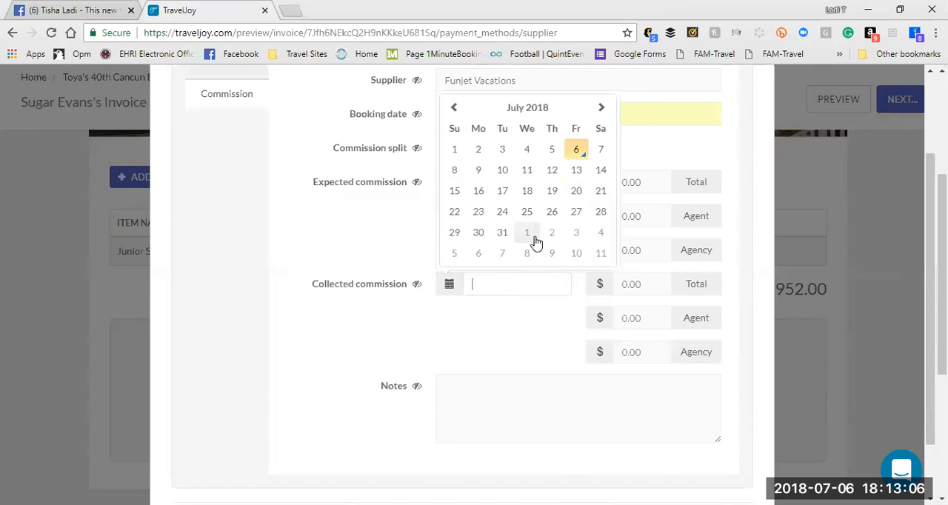
{"action": "left_click", "coordinate": [602, 108]}
{"action": "left_click", "coordinate": [601, 108]}
{"action": "left_click", "coordinate": [602, 109]}
{"action": "left_click", "coordinate": [602, 109]}
{"action": "left_click", "coordinate": [602, 109]}
{"action": "left_click", "coordinate": [602, 109]}
{"action": "left_click", "coordinate": [602, 109]}
{"action": "left_click", "coordinate": [602, 109]}
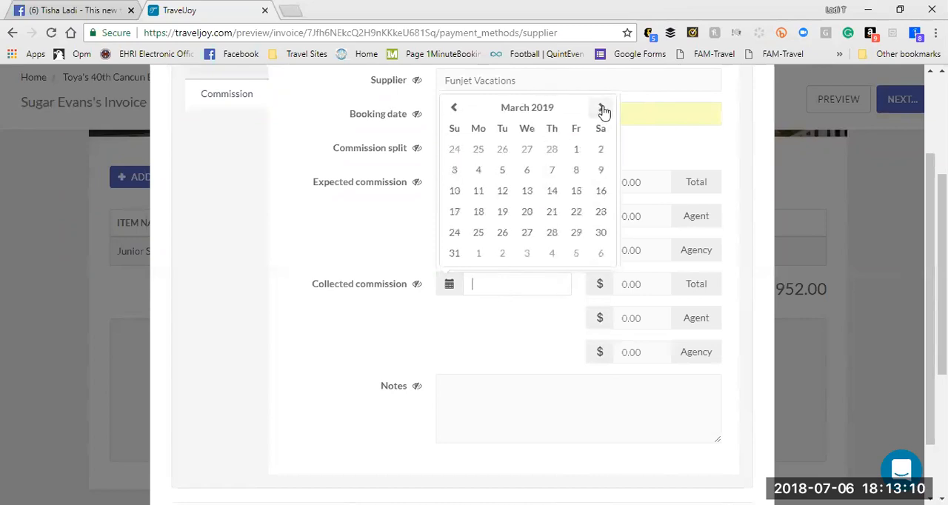
{"action": "left_click", "coordinate": [577, 192]}
Step: Set the expected commission total to $200 and the commission split to 70%
{"action": "left_click_drag", "start_coordinate": [654, 183], "coordinate": [540, 193]}
{"action": "type", "text": "200"}
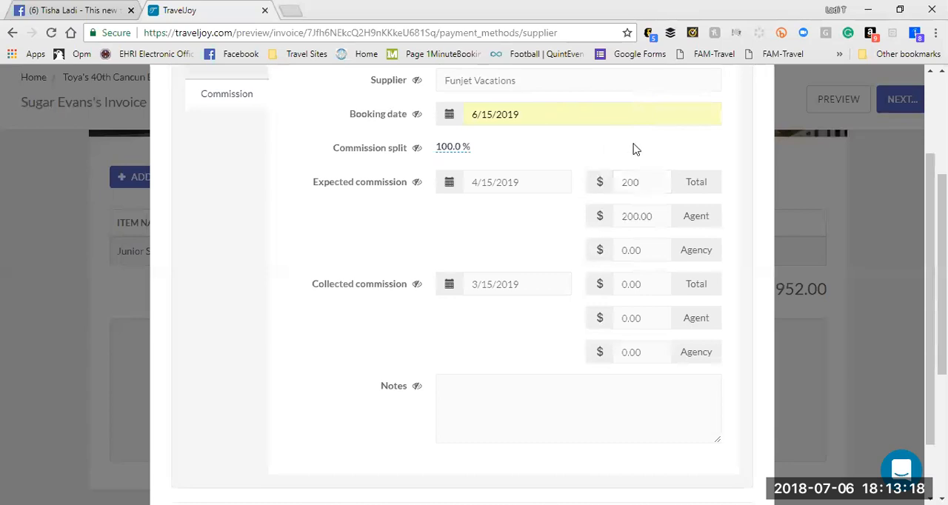
{"action": "left_click", "coordinate": [448, 147]}
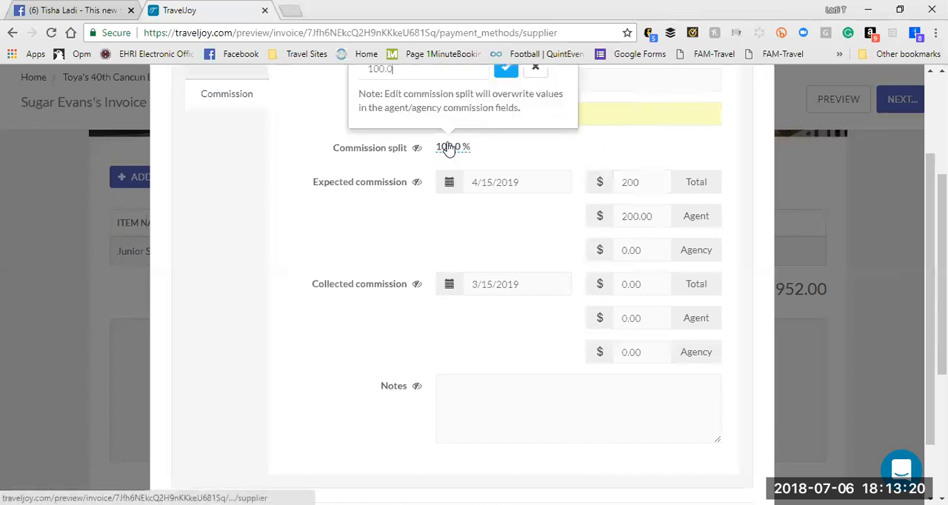
{"action": "left_click_drag", "start_coordinate": [399, 69], "coordinate": [316, 81]}
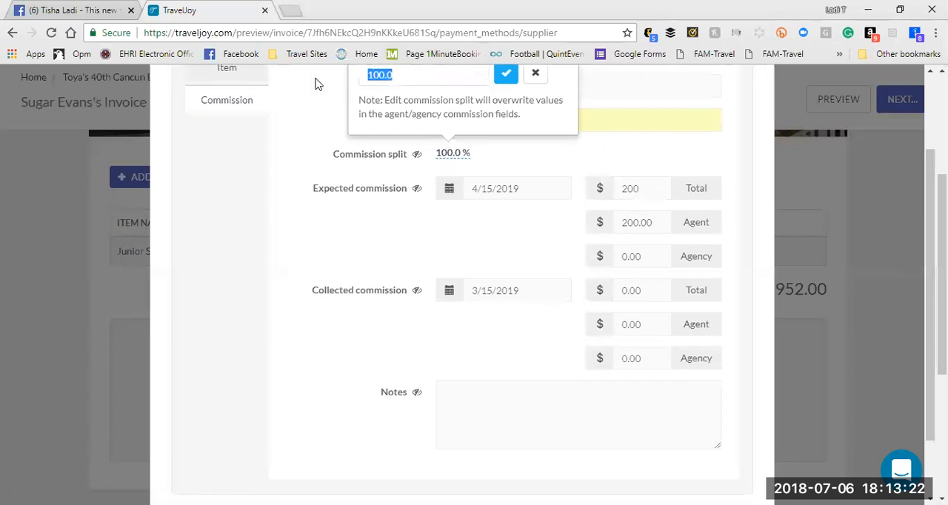
{"action": "type", "text": "70"}
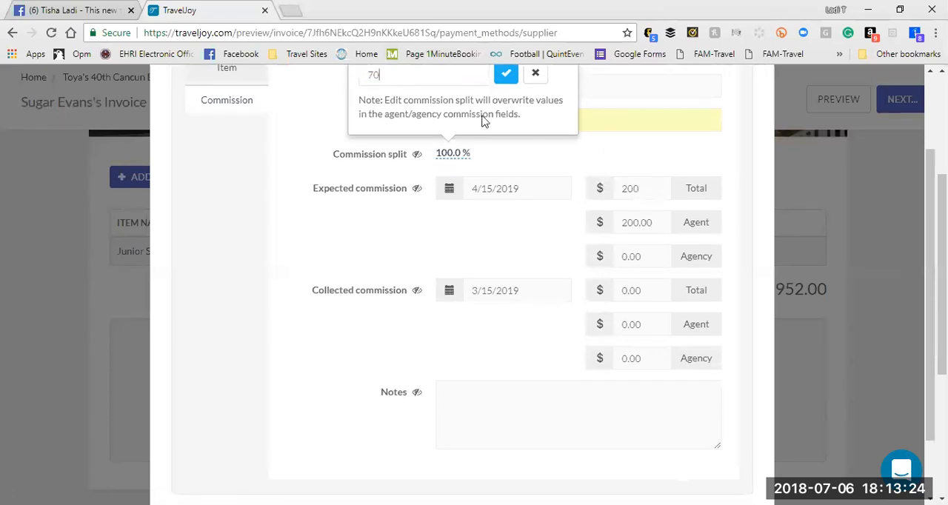
{"action": "left_click", "coordinate": [506, 77]}
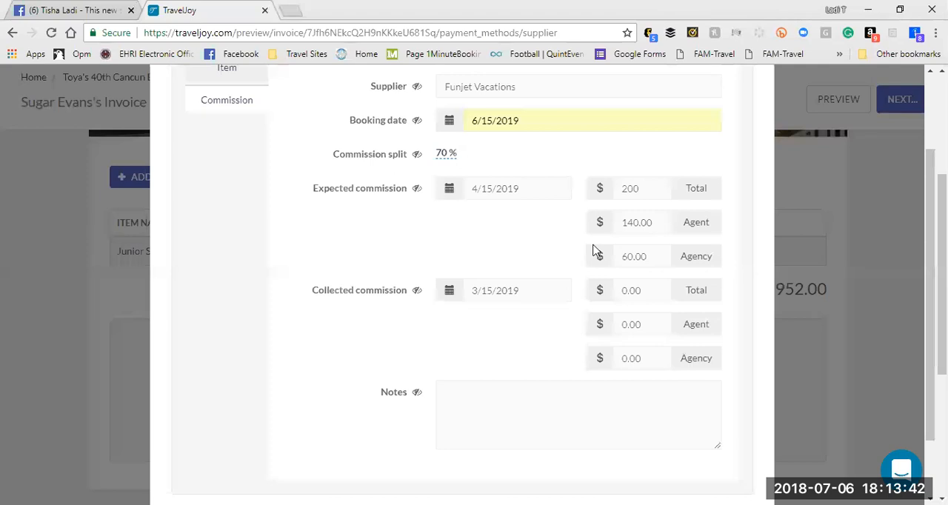
Step: Try a collected commission total of $250, and reset it to 0
{"action": "left_click_drag", "start_coordinate": [650, 291], "coordinate": [587, 292]}
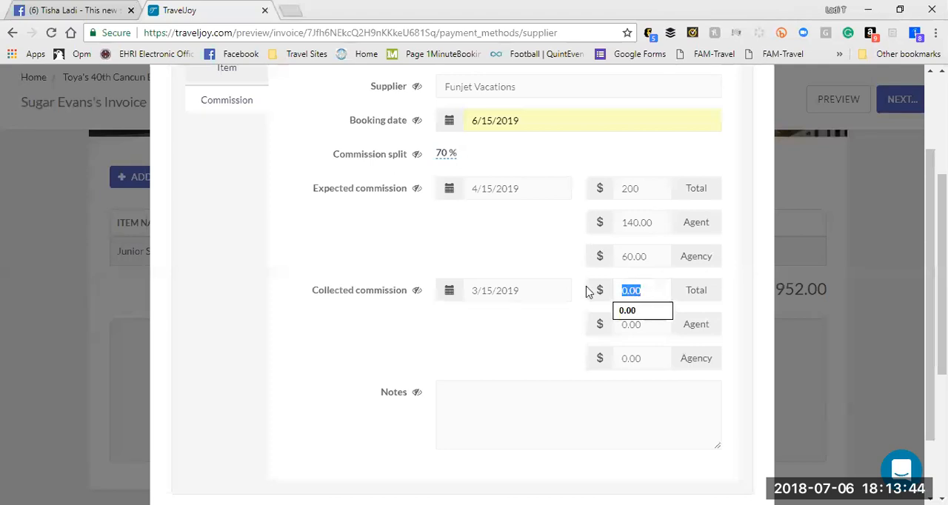
{"action": "type", "text": "250"}
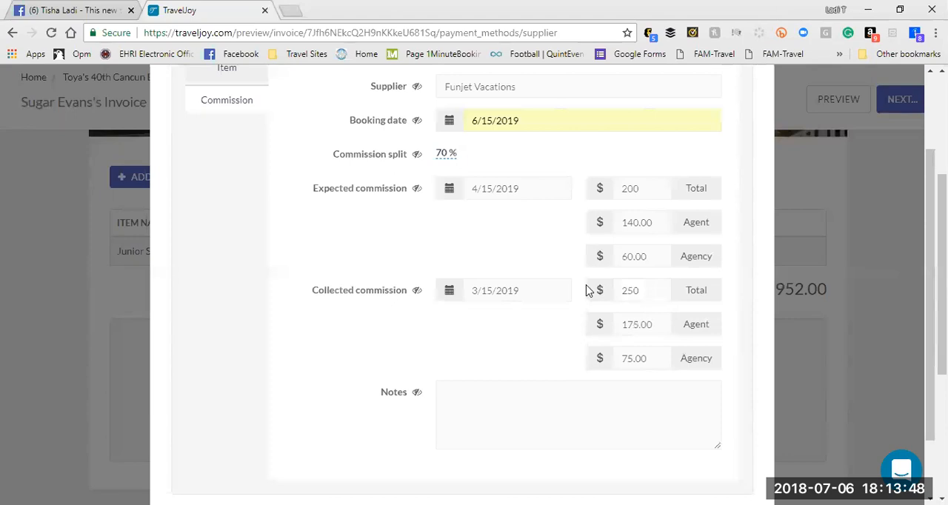
{"action": "left_click_drag", "start_coordinate": [647, 293], "coordinate": [582, 296]}
{"action": "type", "text": "0"}
{"action": "left_click", "coordinate": [581, 294]}
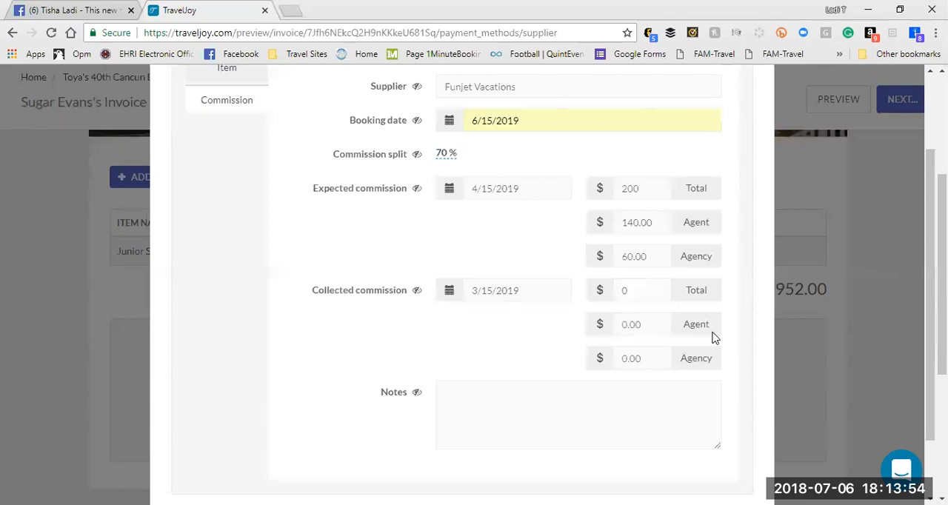
Step: Save the commission details of the Junior Suite item
{"action": "left_click_drag", "start_coordinate": [930, 400], "coordinate": [930, 452]}
{"action": "left_click", "coordinate": [718, 448]}
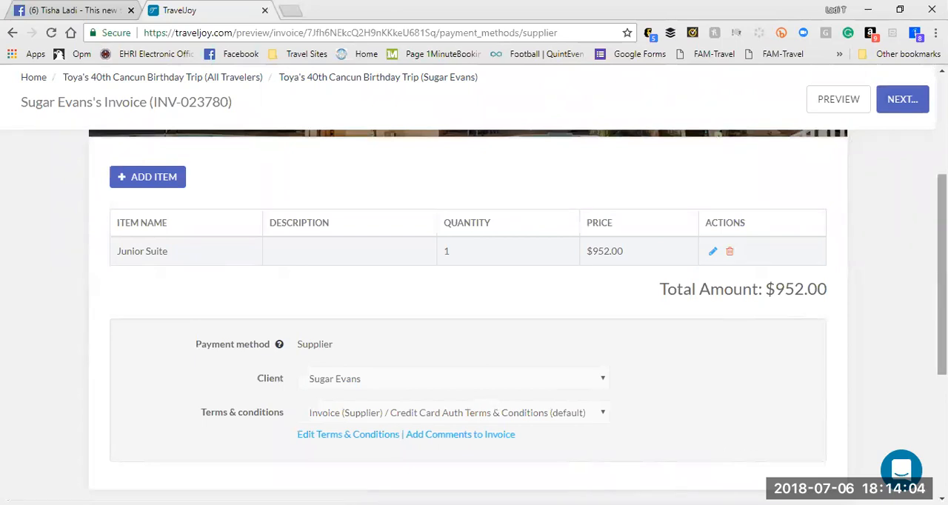
Step: Add a payment to the invoice's payment schedule and set its amount to $500
{"action": "scroll", "coordinate": [474, 296], "scroll_direction": "down", "scroll_amount": 3}
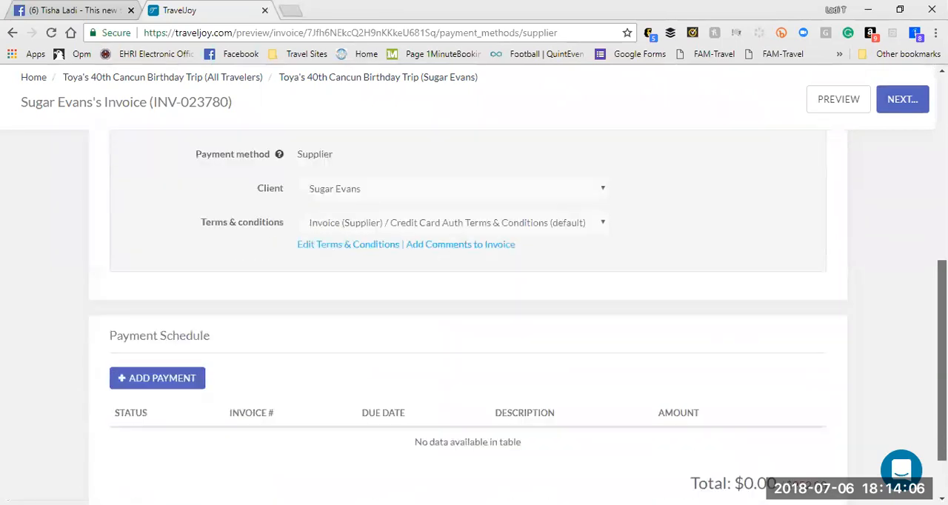
{"action": "scroll", "coordinate": [474, 311], "scroll_direction": "down", "scroll_amount": 1}
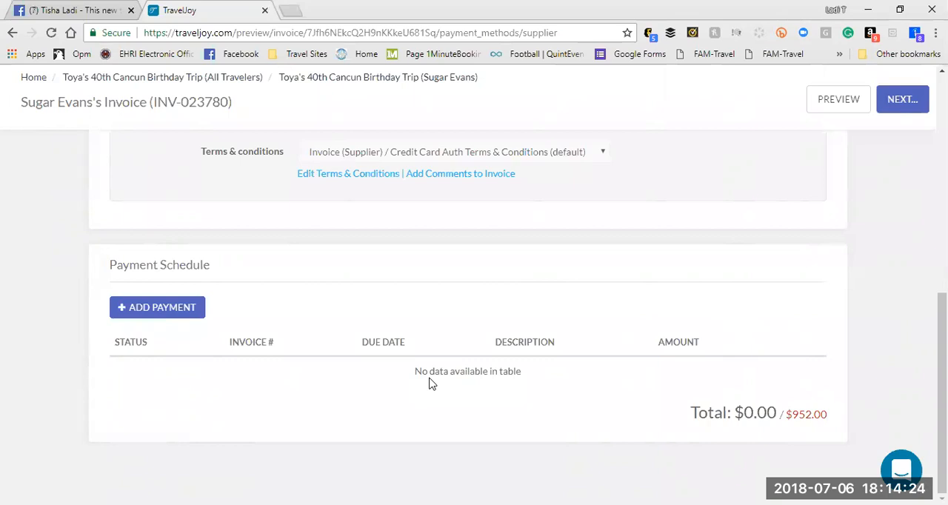
{"action": "left_click", "coordinate": [179, 304]}
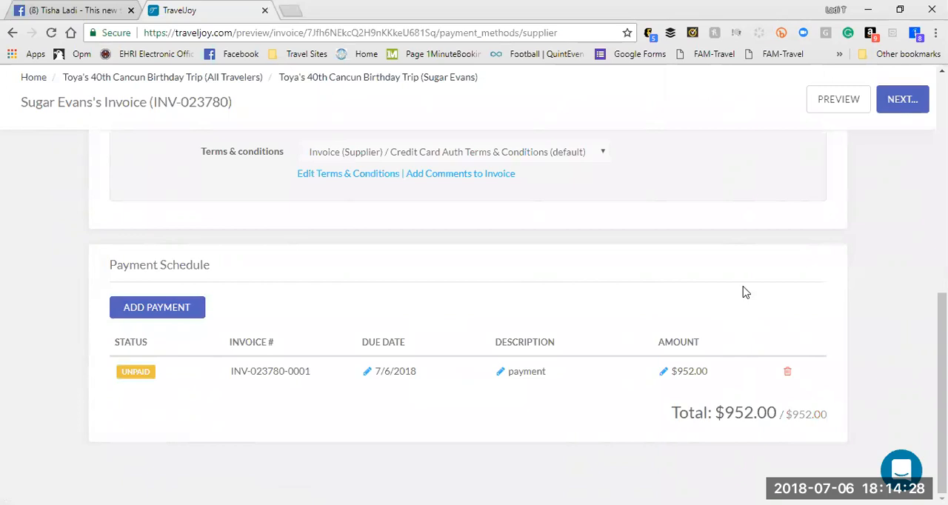
{"action": "left_click", "coordinate": [718, 373]}
{"action": "key", "text": "BackSpace"}
{"action": "key", "text": "BackSpace"}
{"action": "key", "text": "BackSpace"}
{"action": "key", "text": "BackSpace"}
{"action": "key", "text": "BackSpace"}
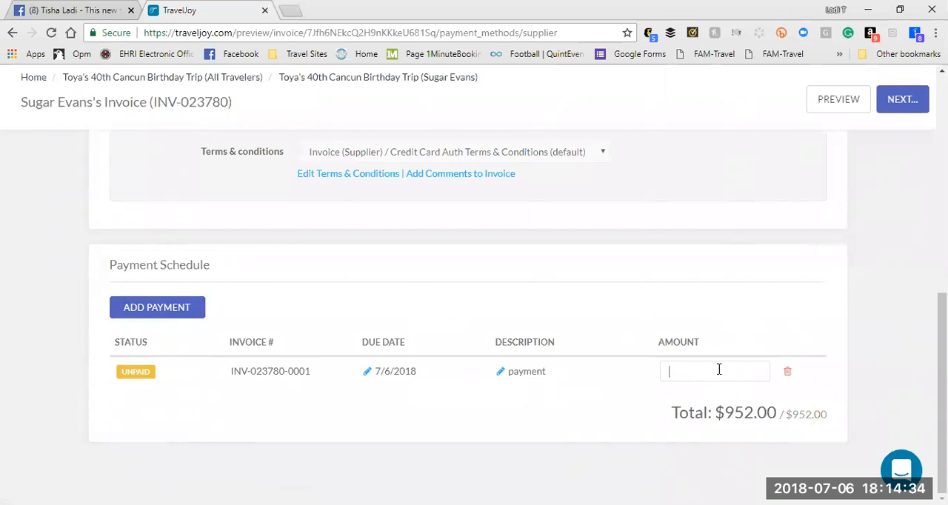
{"action": "type", "text": "500"}
{"action": "left_click", "coordinate": [590, 417]}
Step: Set the $500 payment's description to "1st payment" and its due date to 6/15/2018
{"action": "left_click", "coordinate": [525, 383]}
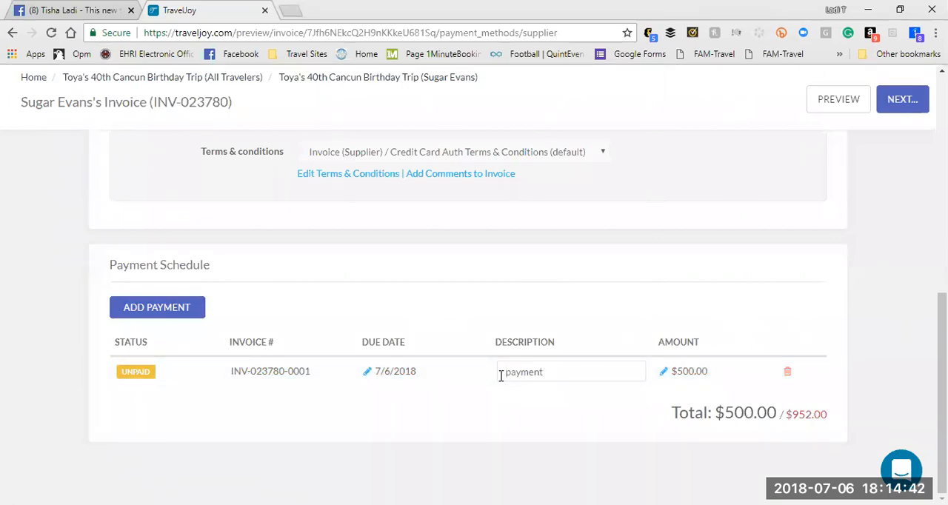
{"action": "type", "text": "1st"}
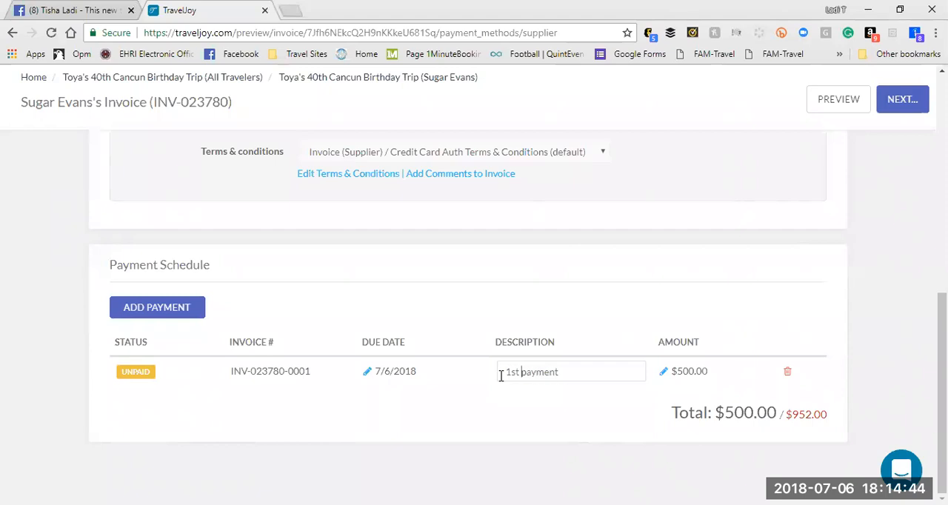
{"action": "left_click", "coordinate": [400, 376]}
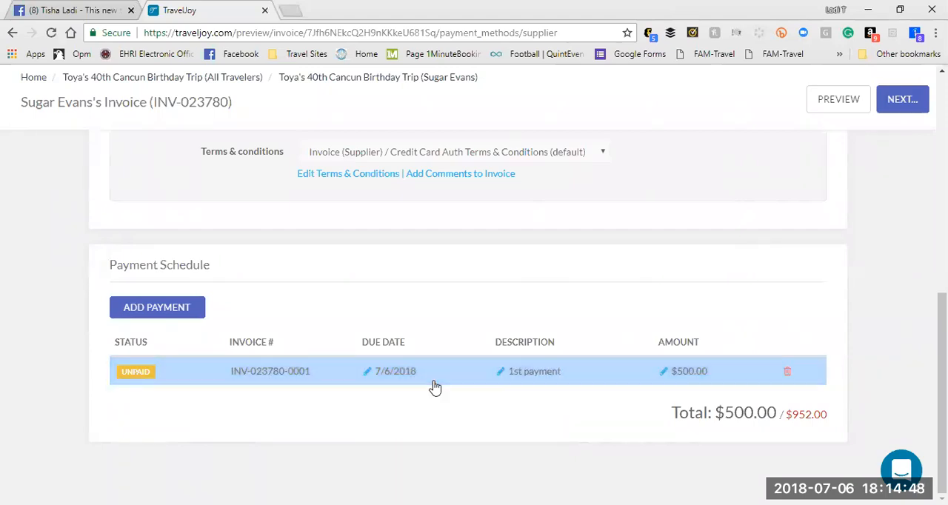
{"action": "left_click", "coordinate": [425, 372]}
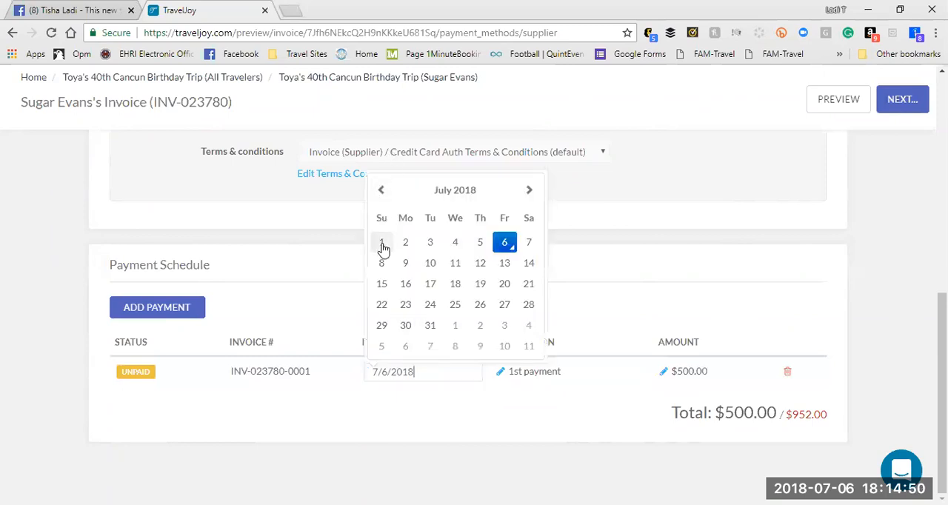
{"action": "left_click", "coordinate": [381, 189]}
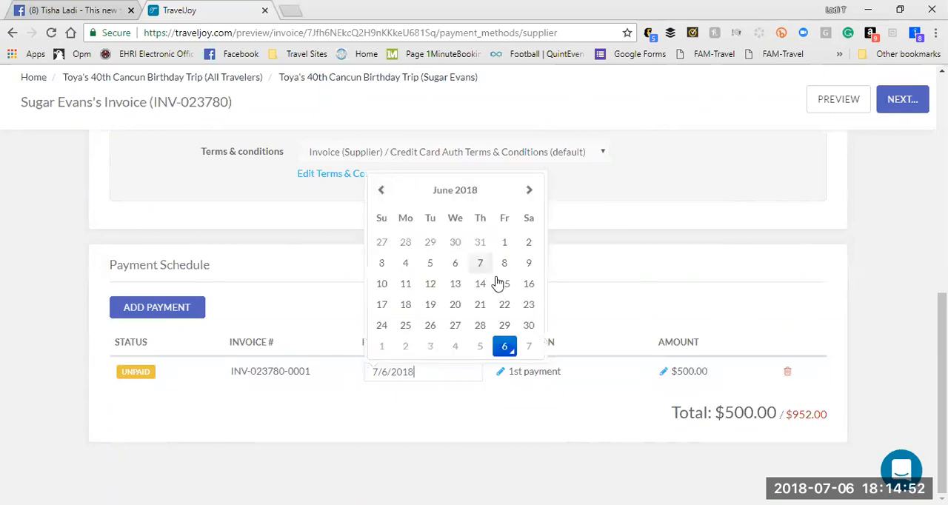
{"action": "left_click", "coordinate": [503, 285]}
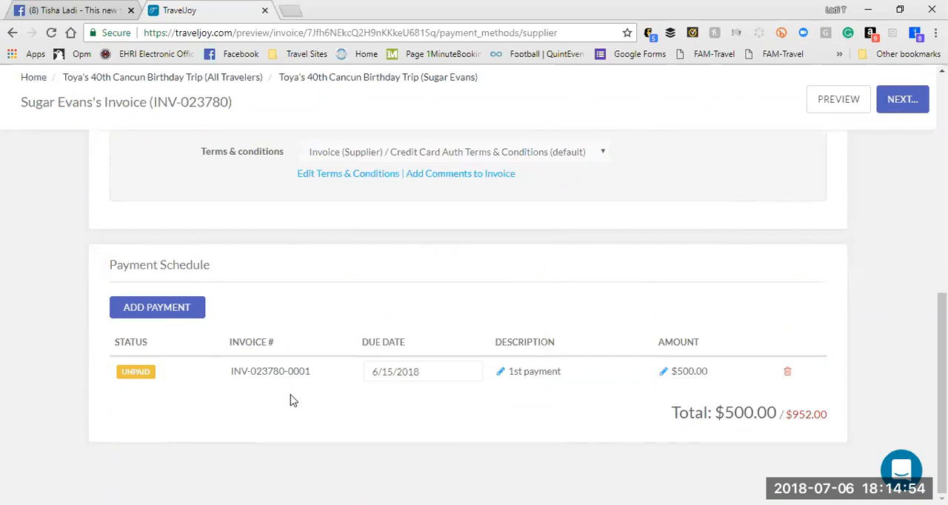
{"action": "left_click", "coordinate": [255, 387]}
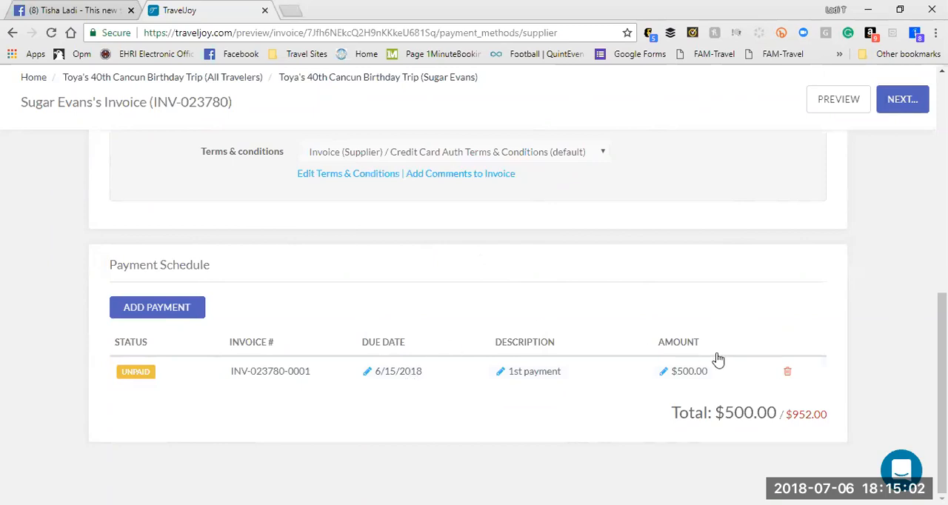
Step: Add a second payment for the remaining balance and save the invoice without reviewing an email
{"action": "left_click", "coordinate": [166, 311]}
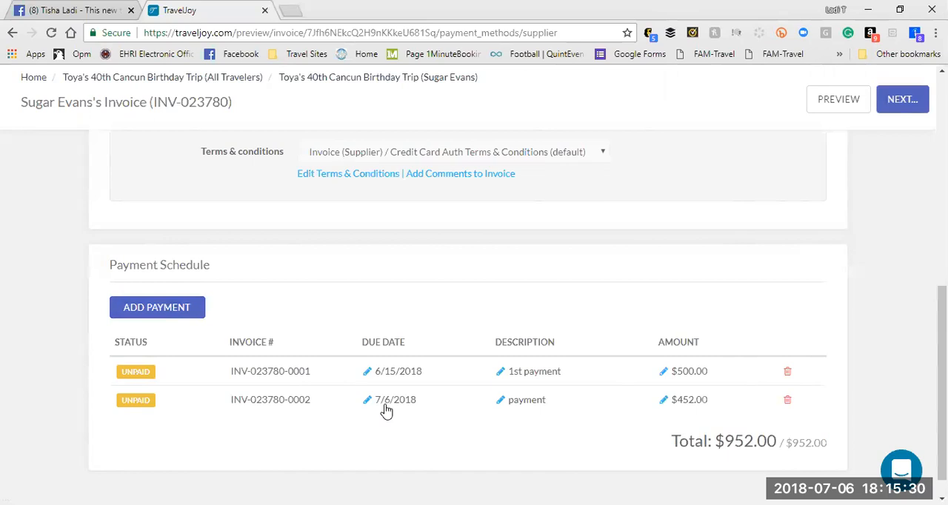
{"action": "left_click", "coordinate": [895, 109]}
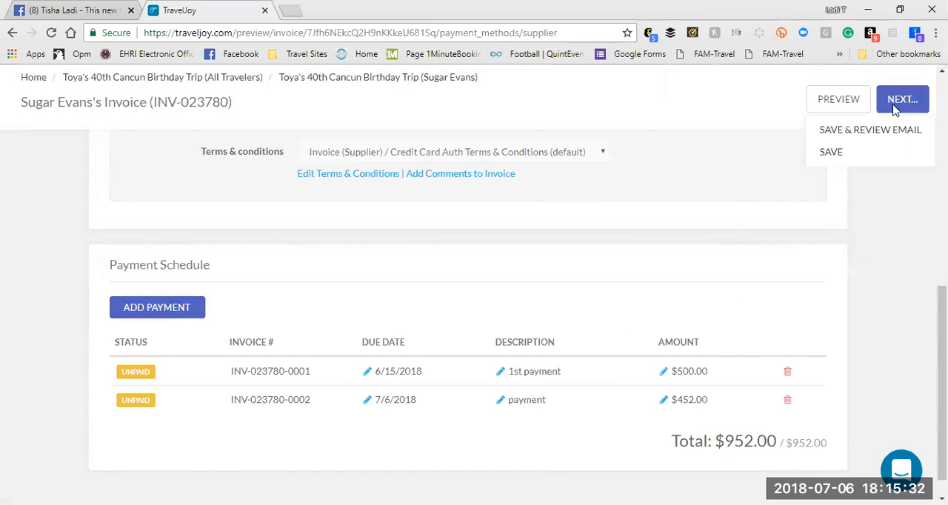
{"action": "left_click", "coordinate": [833, 156]}
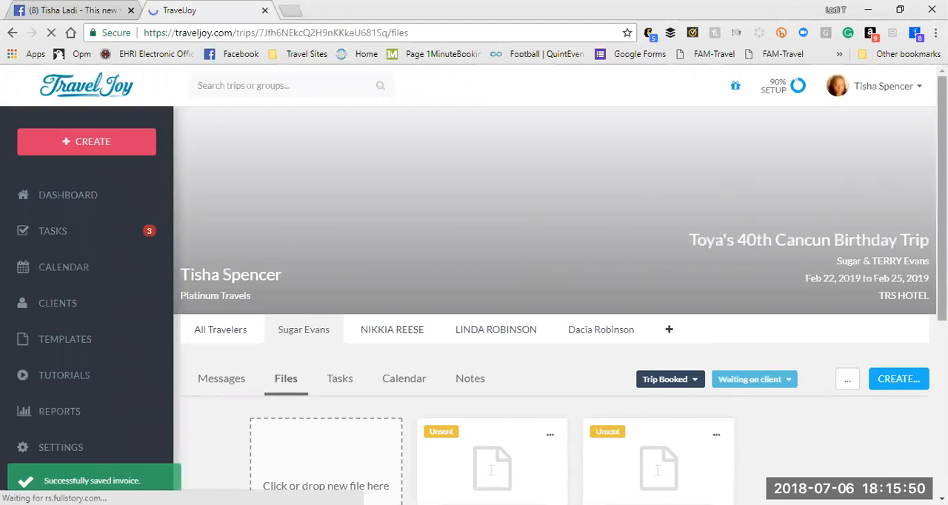
Step: Reopen the unsent invoice dated Jul 6, 2018 from the trip's files for editing
{"action": "scroll", "coordinate": [555, 296], "scroll_direction": "down", "scroll_amount": 5}
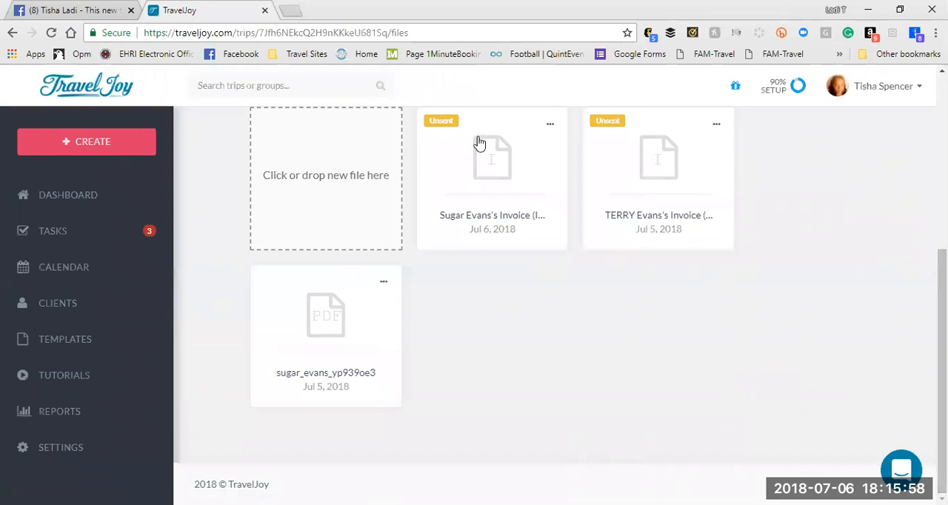
{"action": "left_click", "coordinate": [549, 124]}
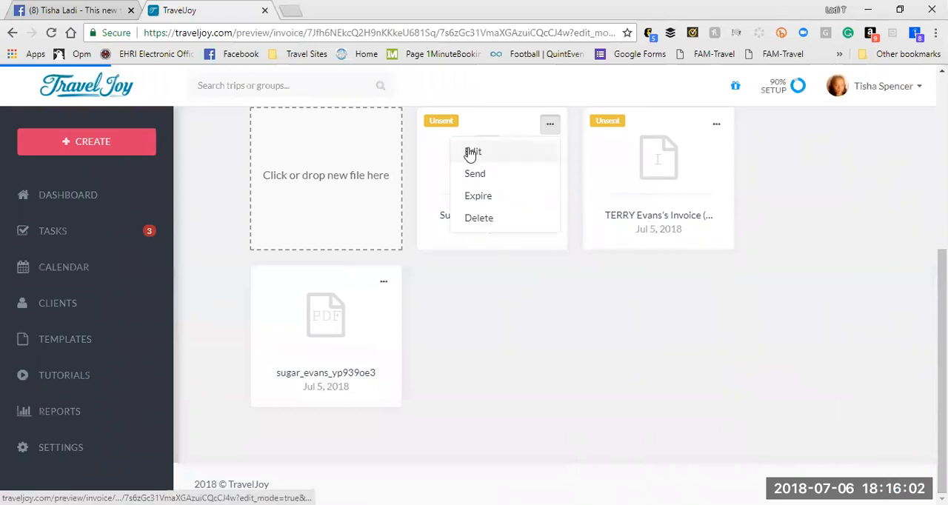
{"action": "left_click", "coordinate": [471, 153]}
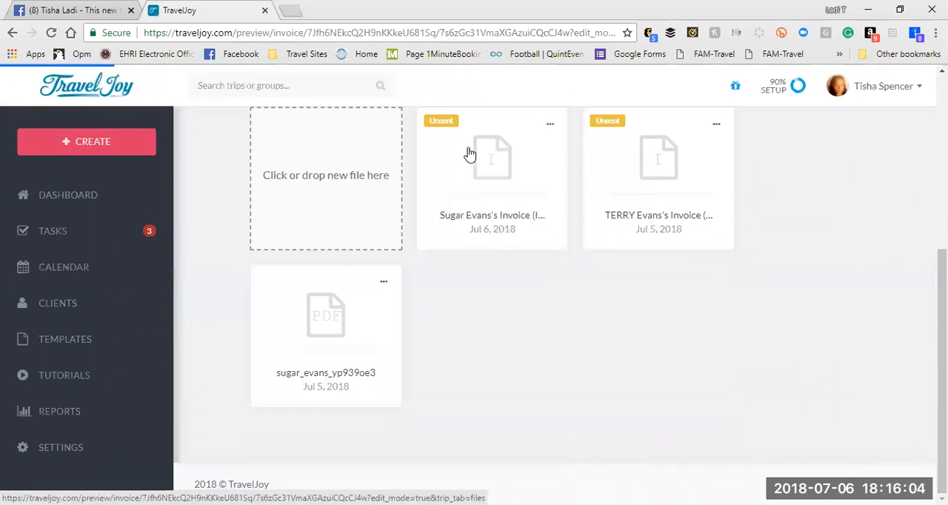
{"action": "left_click", "coordinate": [498, 170]}
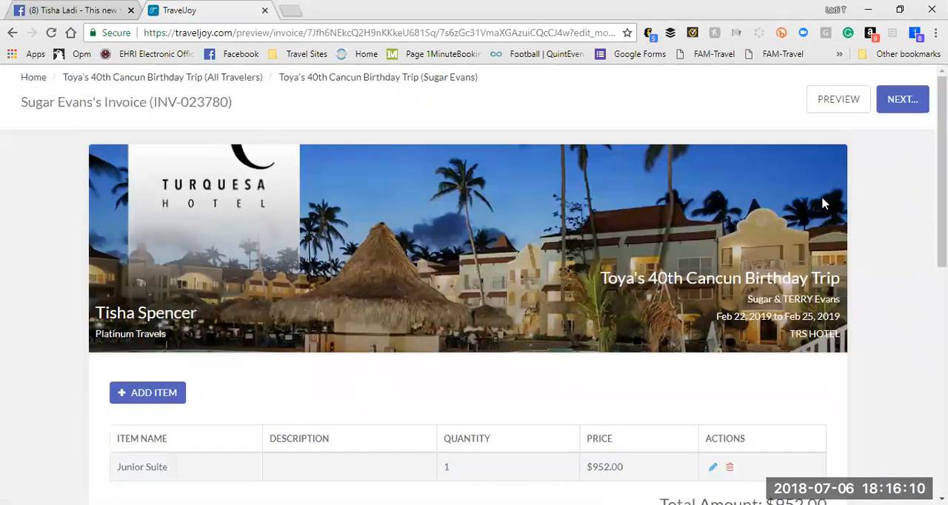
Step: Start marking the 1st payment as paid with a client receipt, and preview that receipt
{"action": "scroll", "coordinate": [922, 489], "scroll_direction": "down", "scroll_amount": 7}
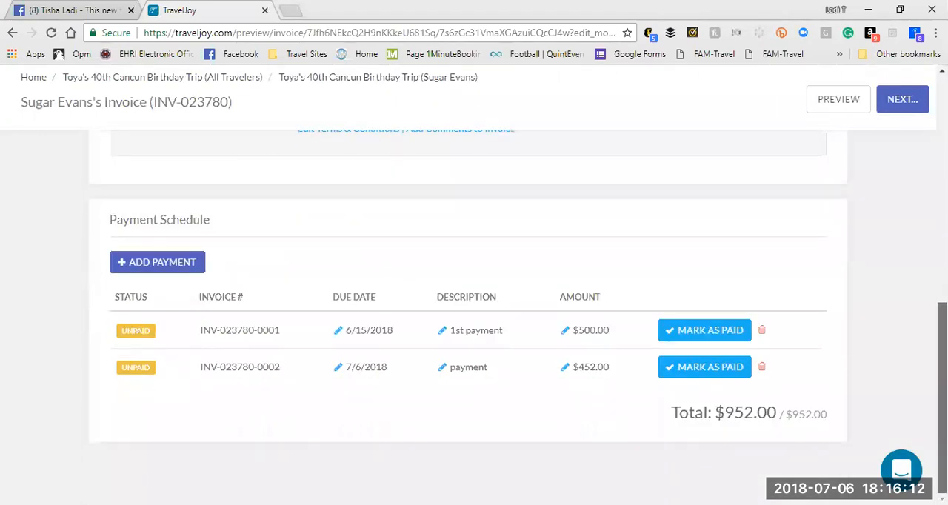
{"action": "left_click", "coordinate": [687, 339]}
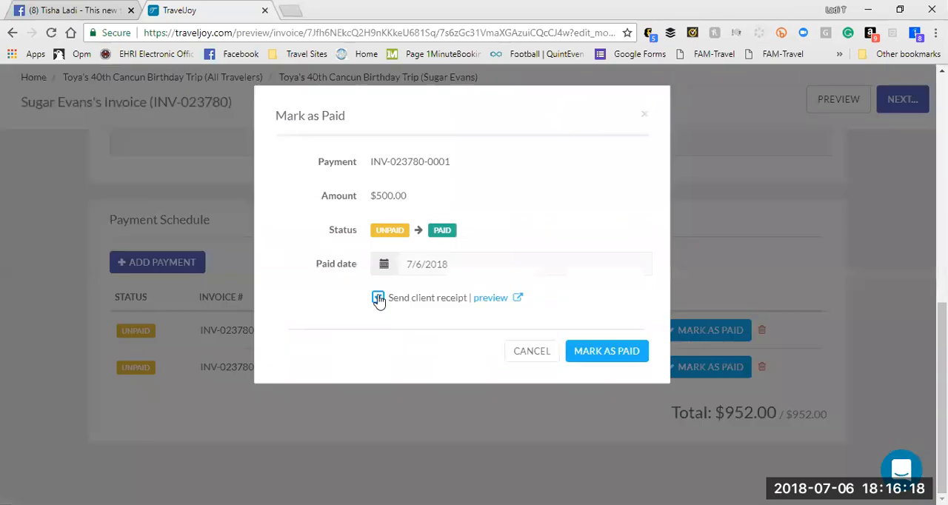
{"action": "left_click", "coordinate": [377, 298]}
{"action": "left_click", "coordinate": [489, 300]}
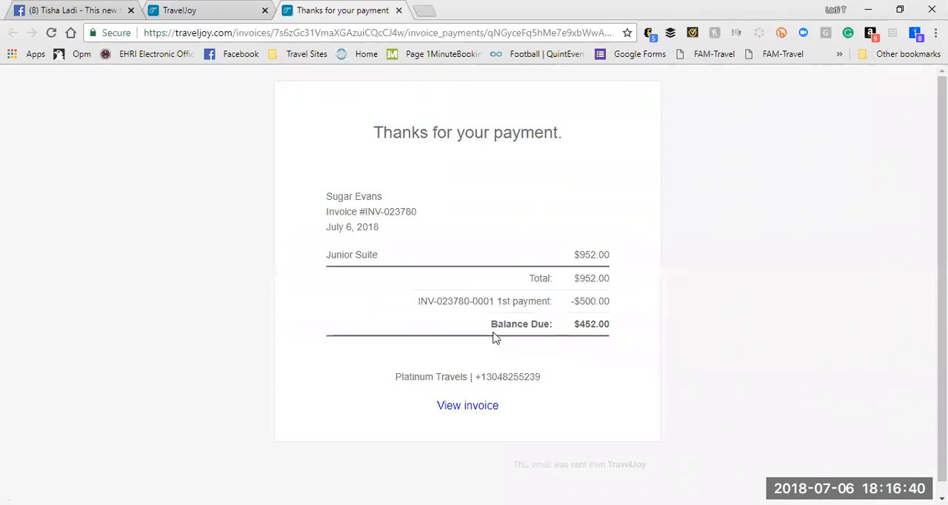
{"action": "left_click", "coordinate": [398, 10]}
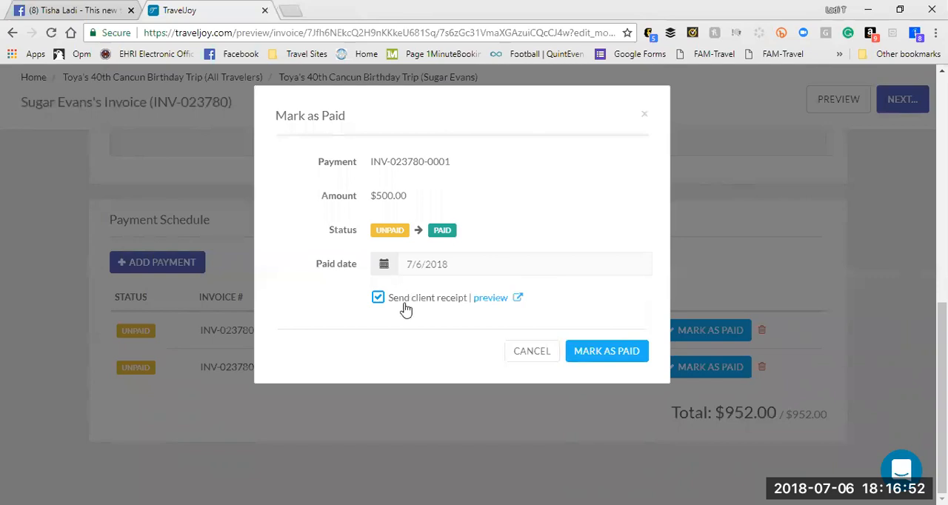
Step: Mark the 1st payment as paid on 6/15/2018 without sending a client receipt
{"action": "left_click", "coordinate": [377, 300]}
{"action": "left_click", "coordinate": [454, 268]}
{"action": "left_click", "coordinate": [389, 88]}
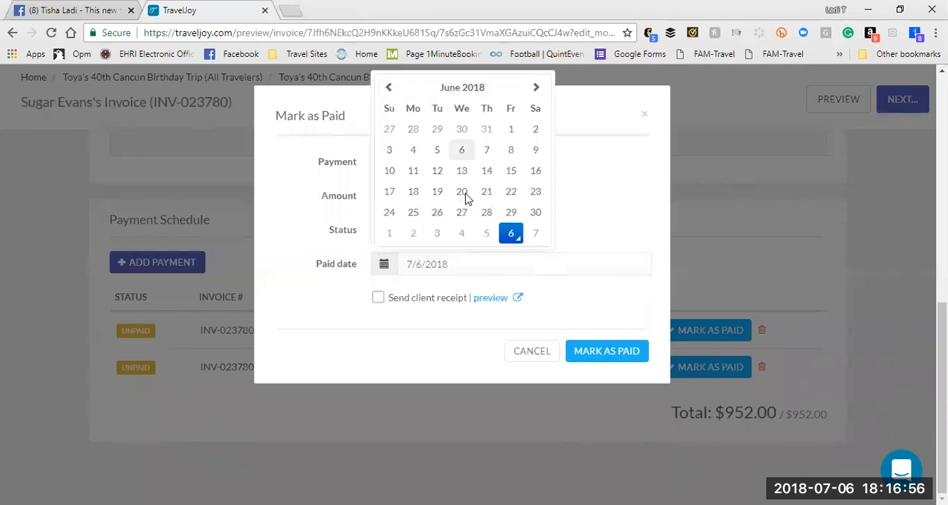
{"action": "left_click", "coordinate": [511, 173]}
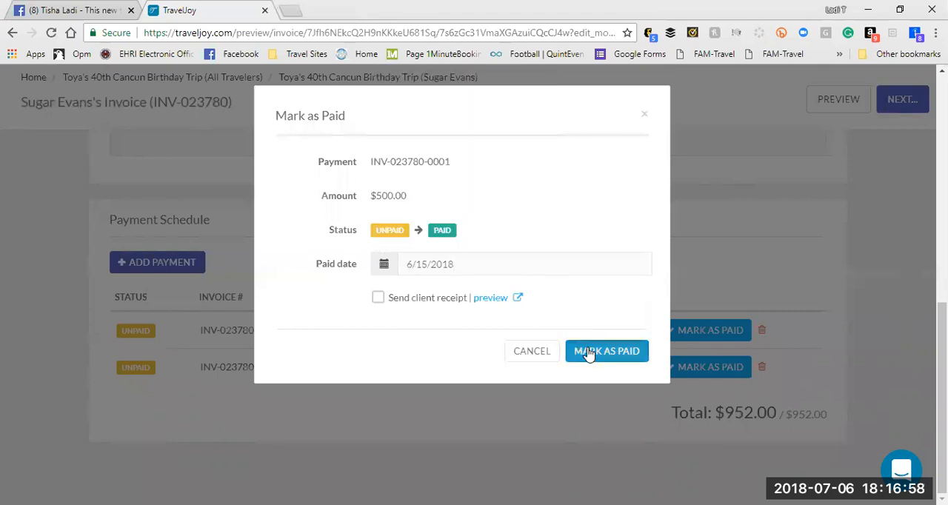
{"action": "left_click", "coordinate": [589, 353]}
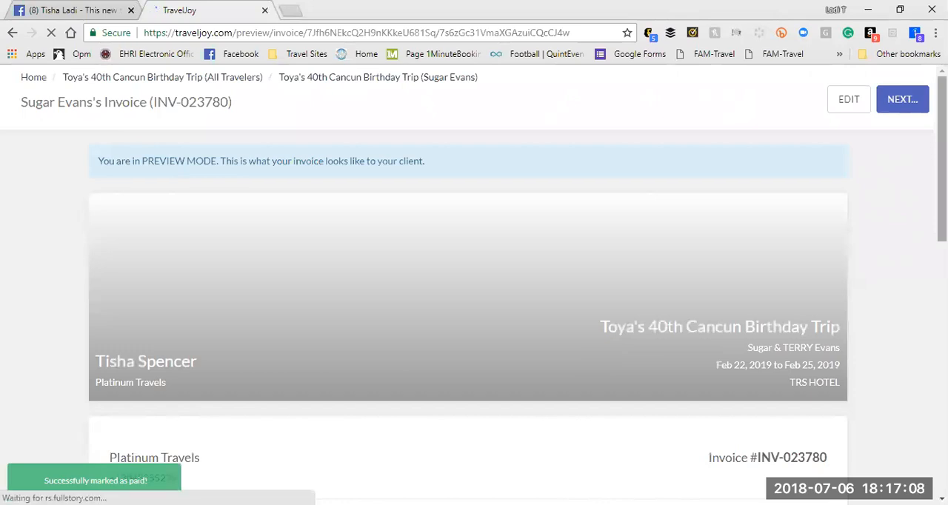
Step: Review the invoice preview, including its line item, amount due, terms and payment schedule
{"action": "scroll", "coordinate": [468, 296], "scroll_direction": "down", "scroll_amount": 5}
{"action": "scroll", "coordinate": [468, 296], "scroll_direction": "up", "scroll_amount": 1}
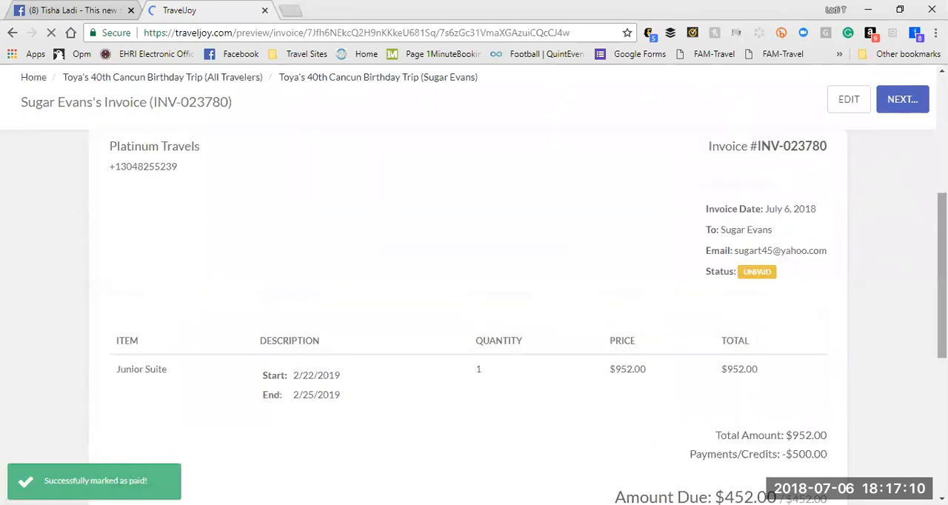
{"action": "scroll", "coordinate": [468, 297], "scroll_direction": "up", "scroll_amount": 4}
{"action": "scroll", "coordinate": [468, 297], "scroll_direction": "down", "scroll_amount": 2}
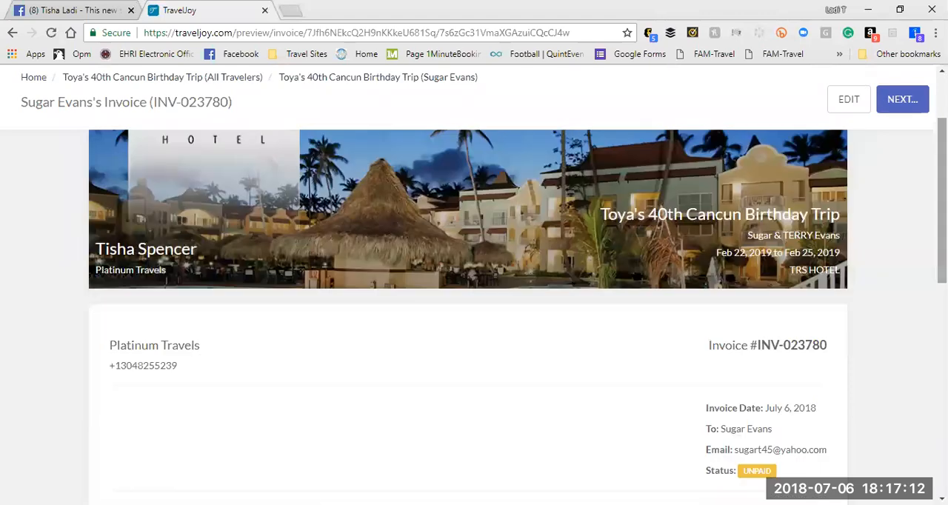
{"action": "scroll", "coordinate": [468, 296], "scroll_direction": "down", "scroll_amount": 5}
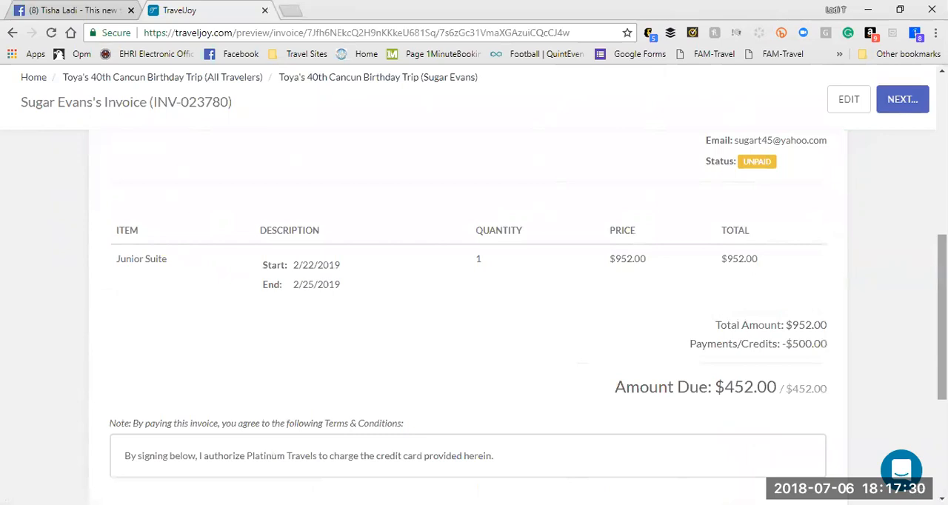
{"action": "scroll", "coordinate": [570, 377], "scroll_direction": "down", "scroll_amount": 3}
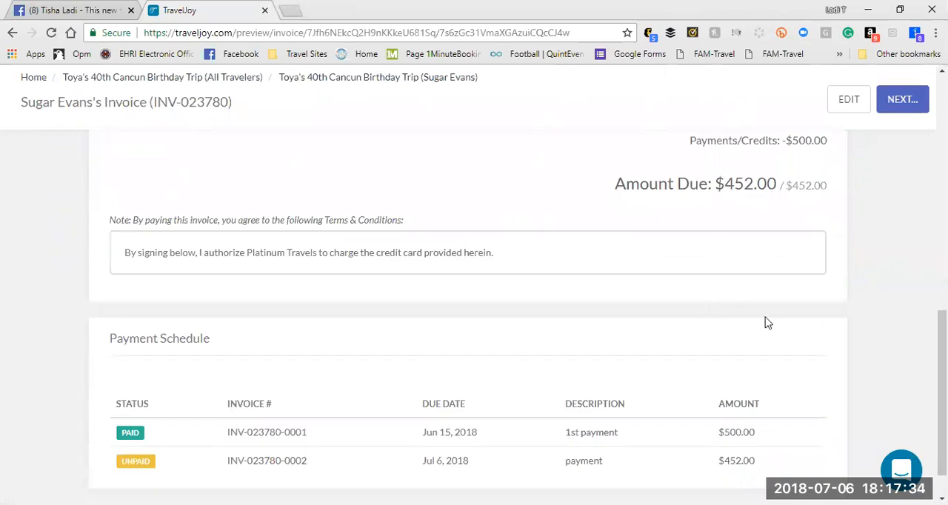
{"action": "left_click_drag", "start_coordinate": [942, 385], "coordinate": [941, 385]}
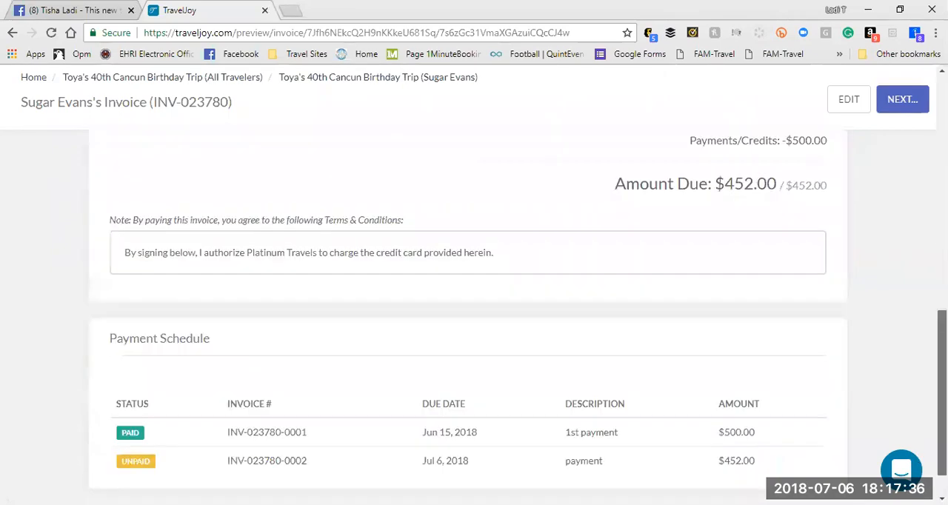
Step: Return to the home page, open the first listed client's profile from the client list, and review its contact info fields
{"action": "left_click", "coordinate": [37, 79]}
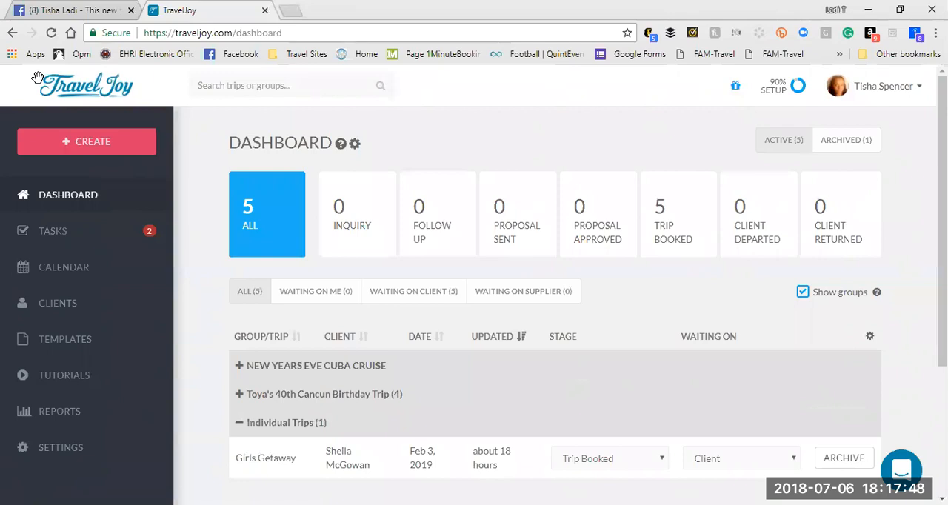
{"action": "left_click", "coordinate": [51, 304]}
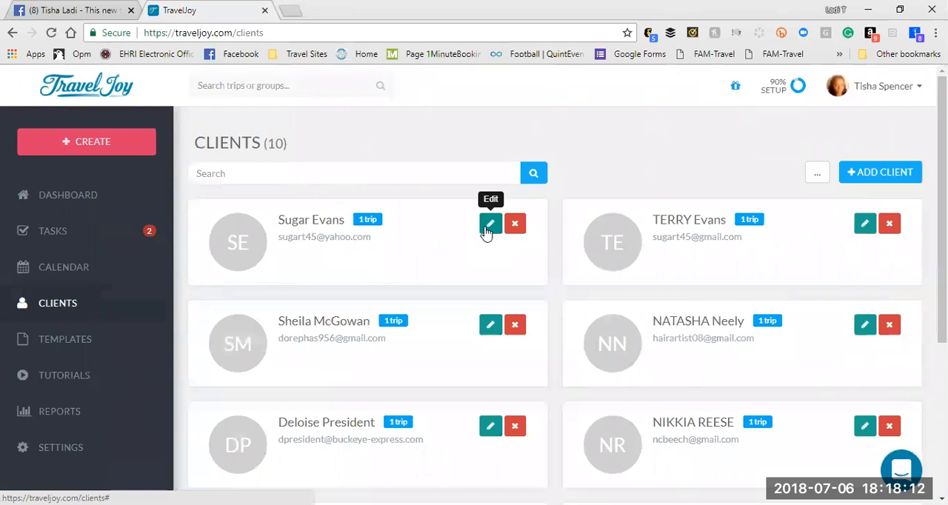
{"action": "left_click", "coordinate": [489, 224]}
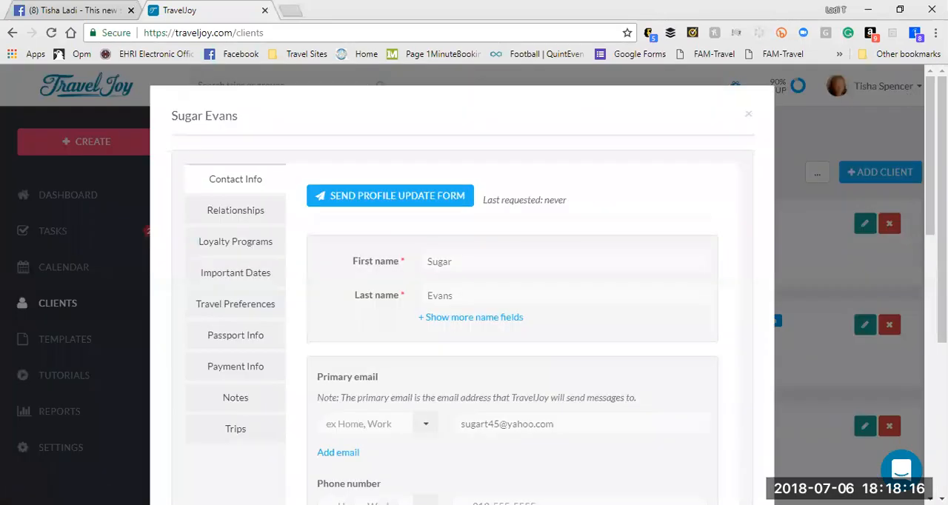
{"action": "scroll", "coordinate": [745, 129], "scroll_direction": "down", "scroll_amount": 2}
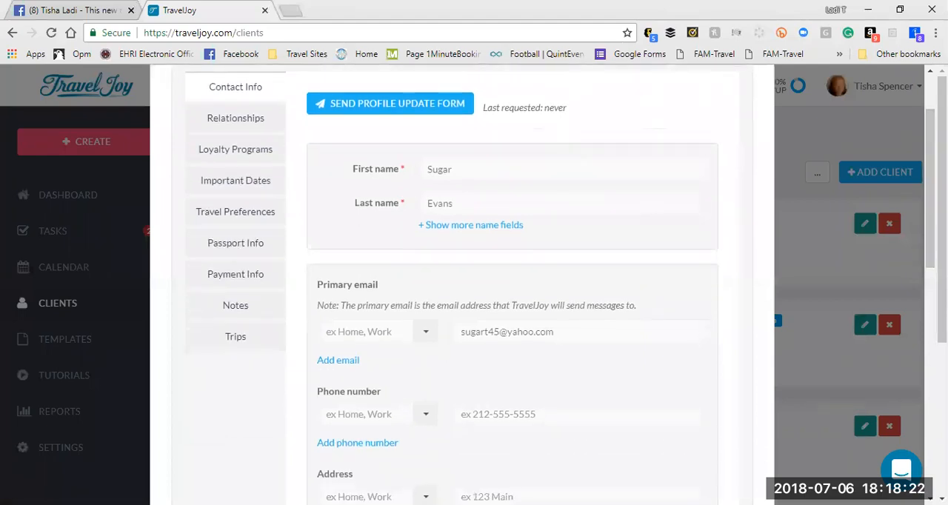
{"action": "scroll", "coordinate": [512, 285], "scroll_direction": "down", "scroll_amount": 3}
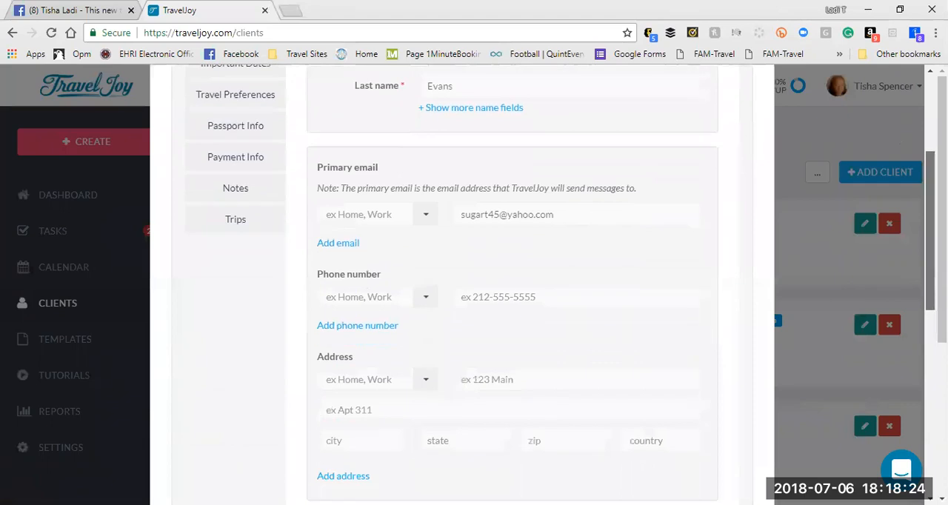
{"action": "scroll", "coordinate": [513, 284], "scroll_direction": "down", "scroll_amount": 3}
{"action": "scroll", "coordinate": [513, 285], "scroll_direction": "down", "scroll_amount": 5}
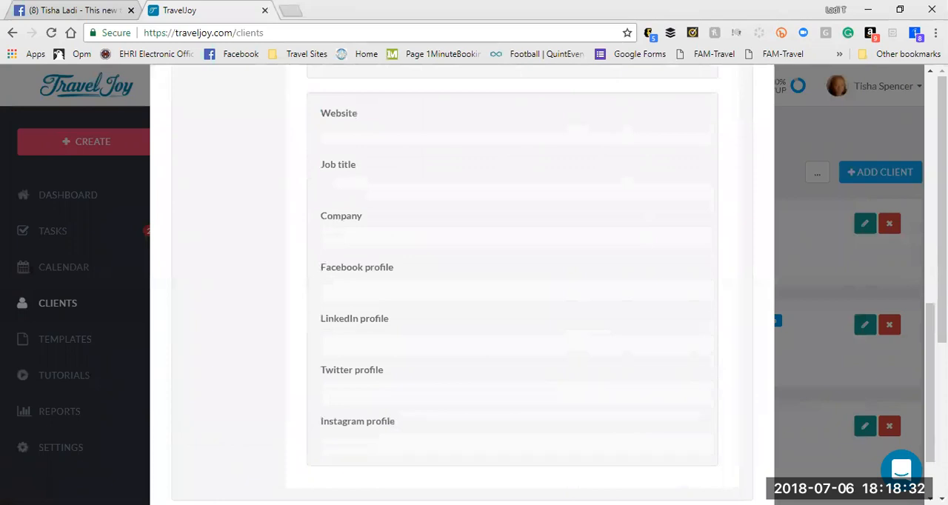
{"action": "scroll", "coordinate": [512, 284], "scroll_direction": "down", "scroll_amount": 1}
{"action": "scroll", "coordinate": [925, 249], "scroll_direction": "up", "scroll_amount": 8}
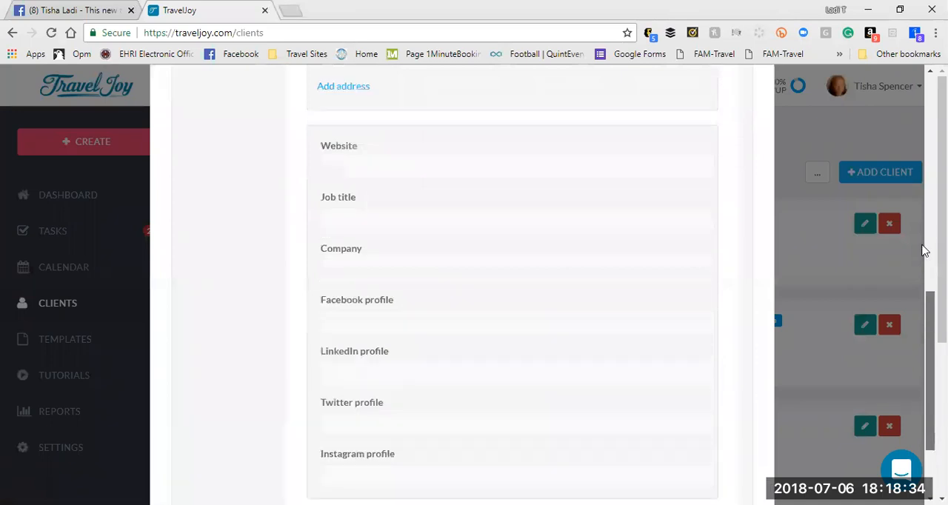
{"action": "scroll", "coordinate": [514, 130], "scroll_direction": "up", "scroll_amount": 1}
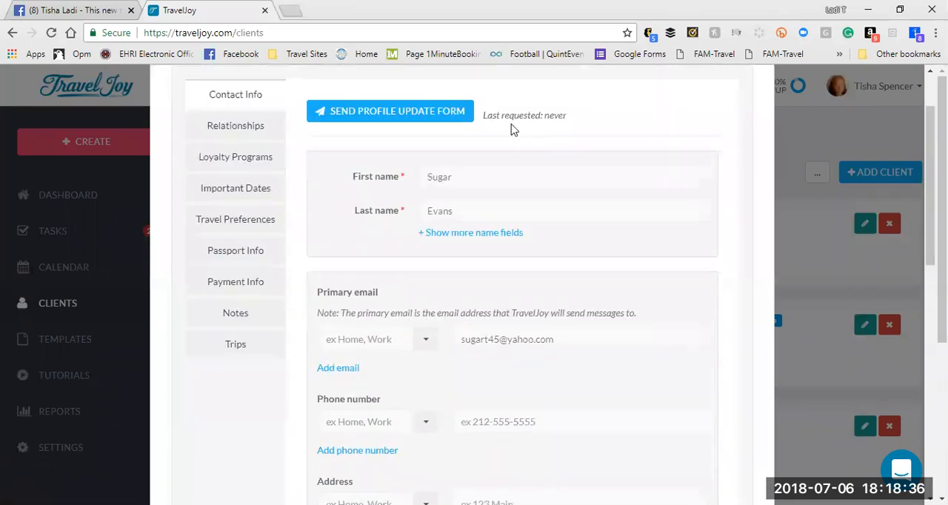
Step: Look through the client's relationships, loyalty programs, important dates and travel preferences
{"action": "left_click", "coordinate": [220, 127]}
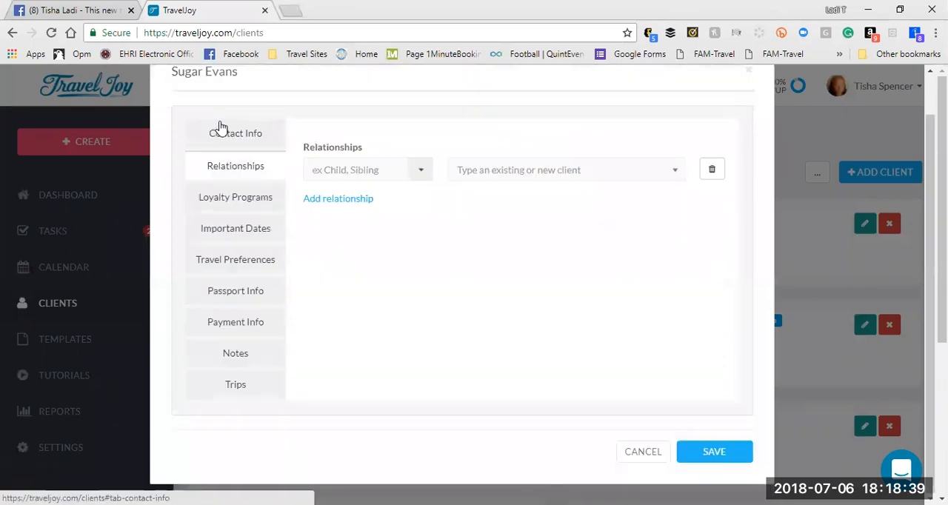
{"action": "left_click", "coordinate": [222, 204]}
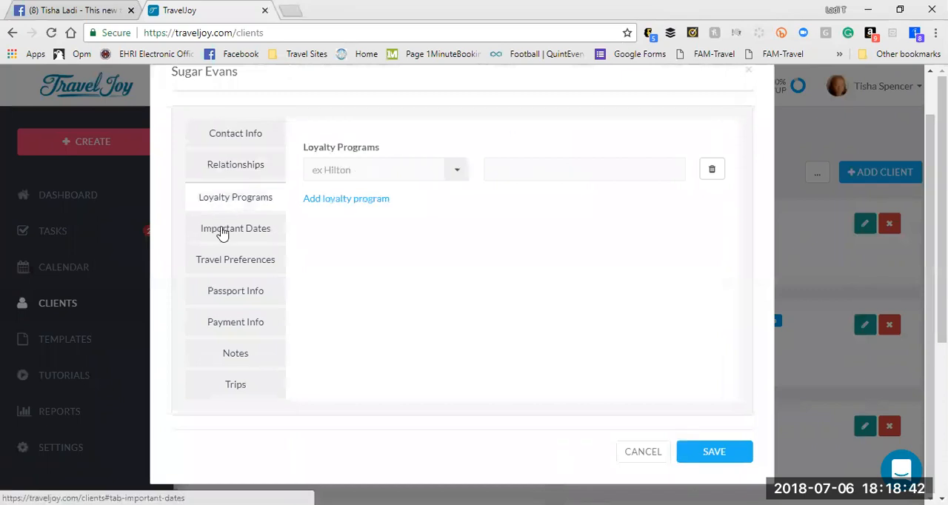
{"action": "left_click", "coordinate": [222, 230]}
{"action": "left_click", "coordinate": [222, 259]}
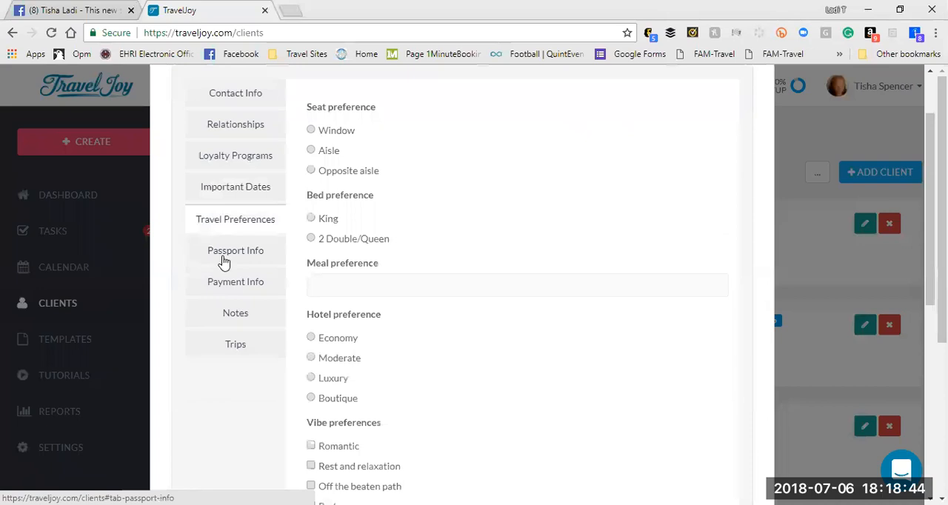
{"action": "left_click_drag", "start_coordinate": [930, 222], "coordinate": [930, 342]}
{"action": "left_click_drag", "start_coordinate": [929, 257], "coordinate": [906, 117]}
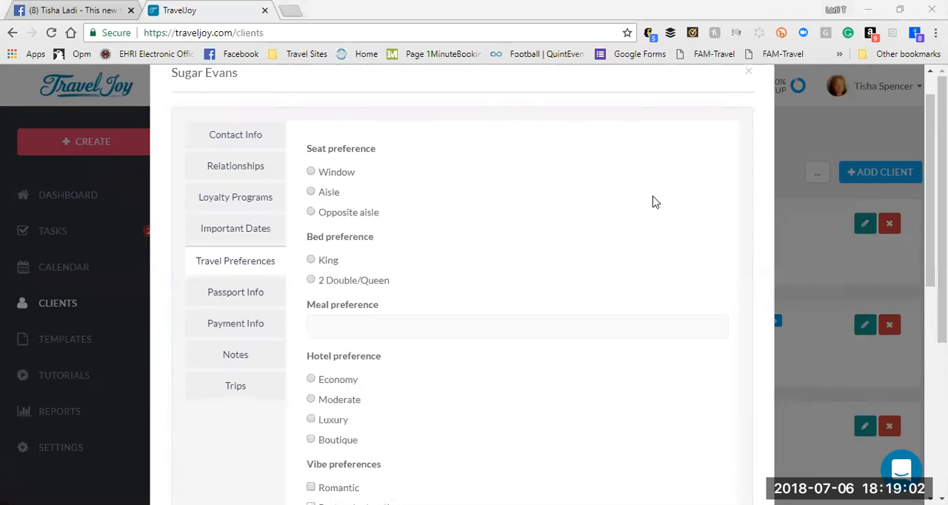
Step: View the client's passport and payment info, inspect the blank credit card form, and close it without adding a card
{"action": "left_click", "coordinate": [233, 297]}
{"action": "left_click", "coordinate": [234, 326]}
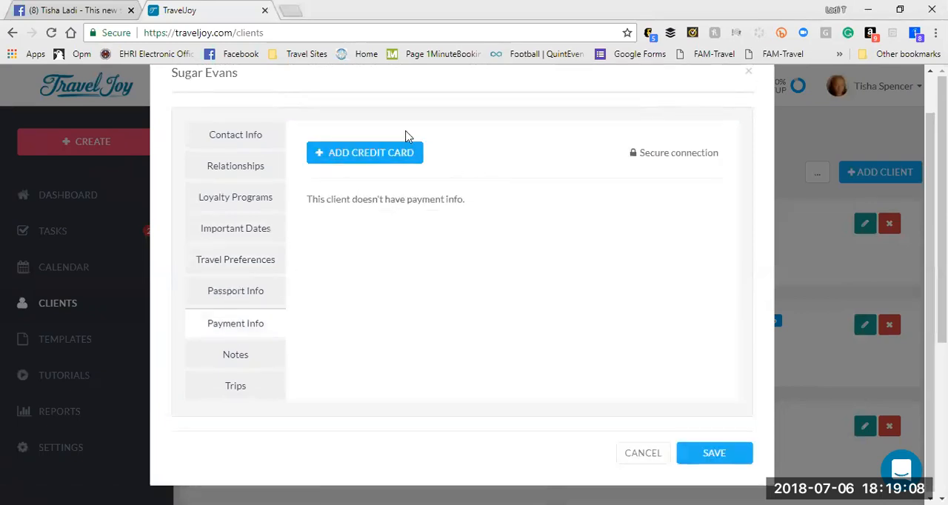
{"action": "left_click", "coordinate": [392, 152]}
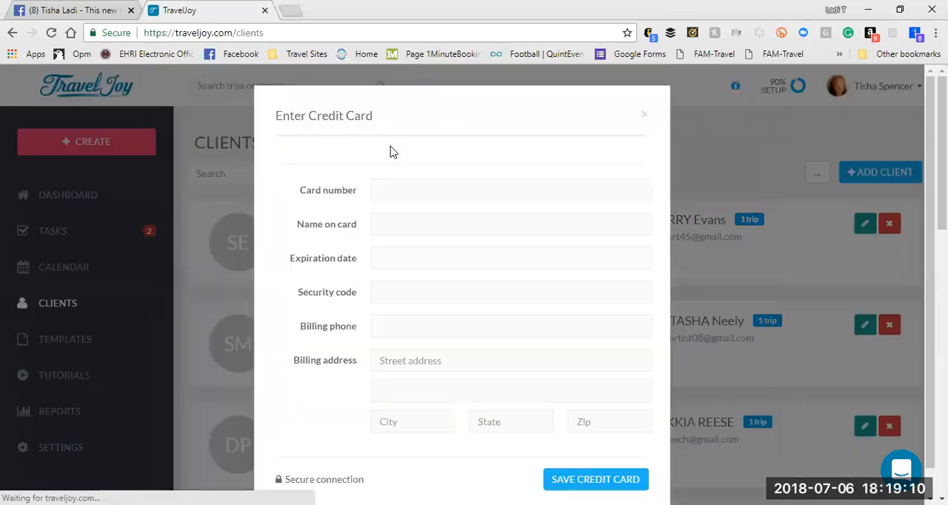
{"action": "left_click_drag", "start_coordinate": [930, 200], "coordinate": [931, 317]}
{"action": "scroll", "coordinate": [930, 316], "scroll_direction": "up", "scroll_amount": 3}
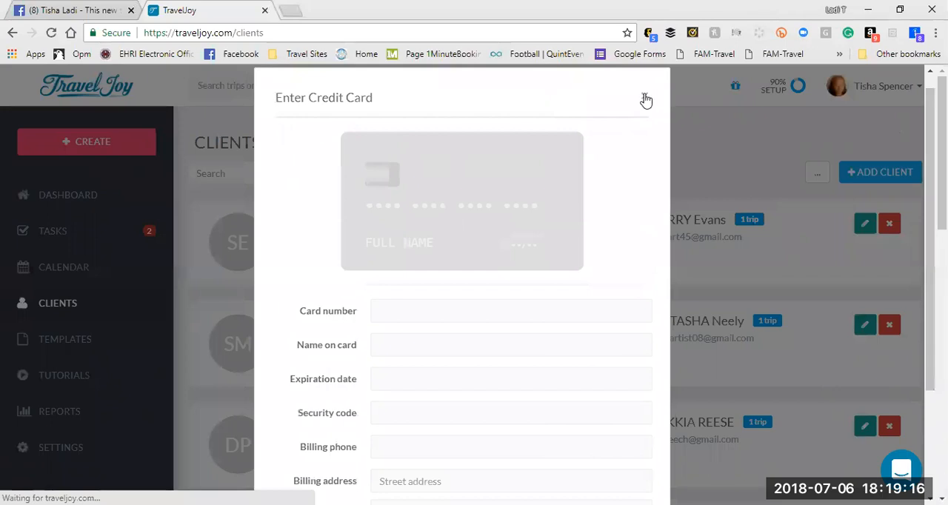
{"action": "left_click", "coordinate": [645, 97]}
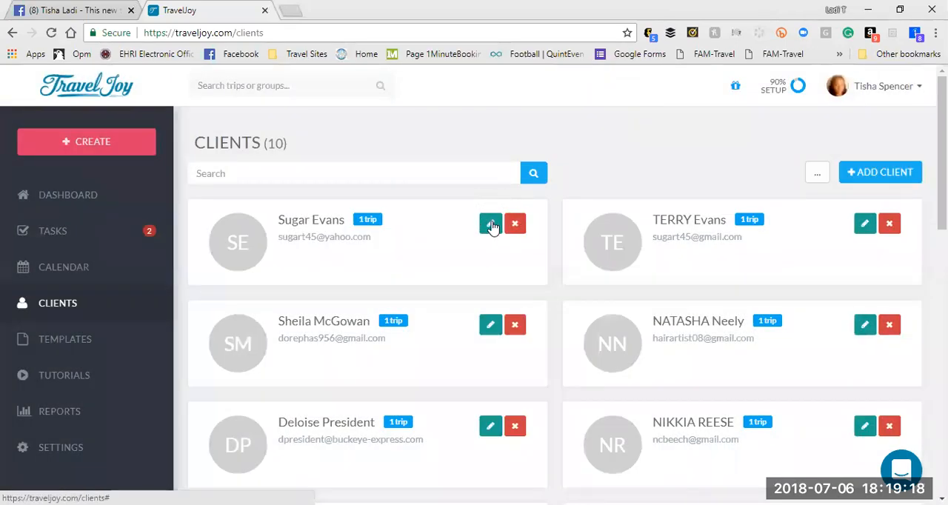
Step: Reopen the first client's profile, start a profile update form for them, and review the form preview through to the activities question
{"action": "left_click", "coordinate": [492, 224]}
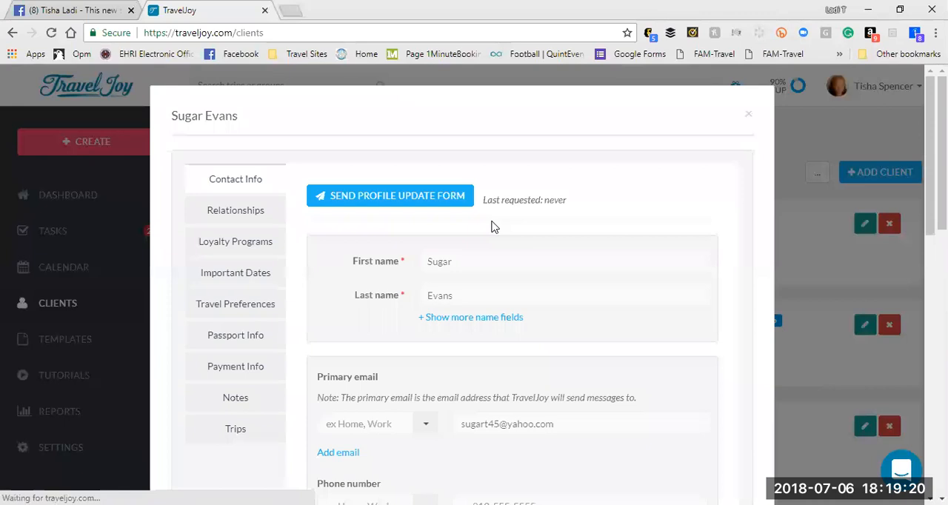
{"action": "left_click", "coordinate": [409, 197]}
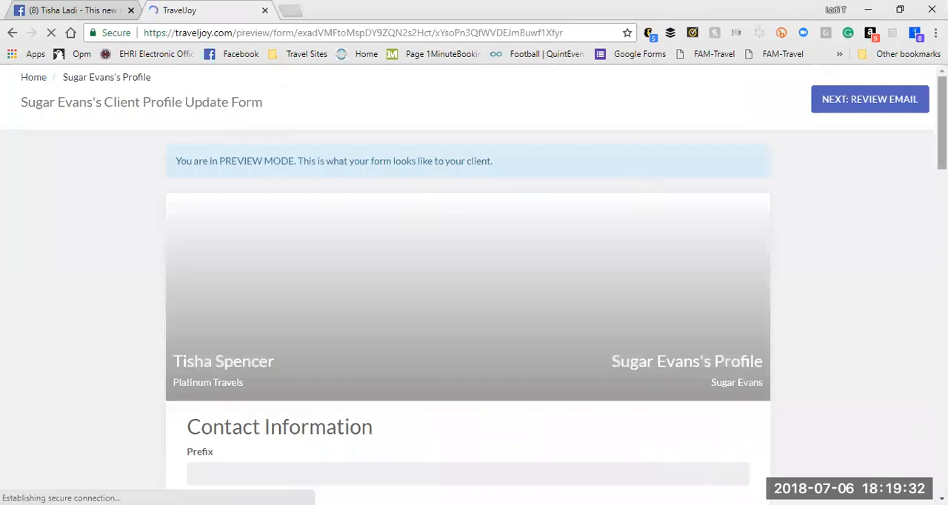
{"action": "scroll", "coordinate": [473, 296], "scroll_direction": "down", "scroll_amount": 4}
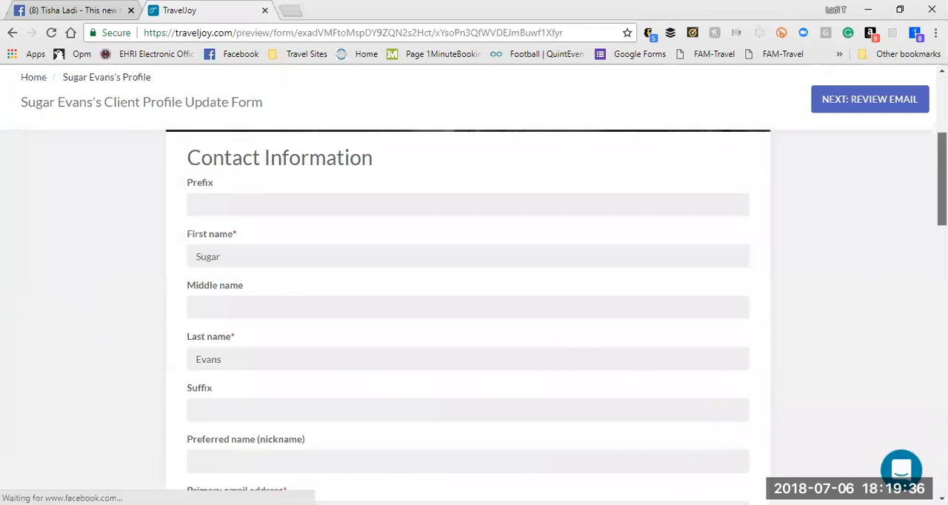
{"action": "scroll", "coordinate": [474, 296], "scroll_direction": "down", "scroll_amount": 2}
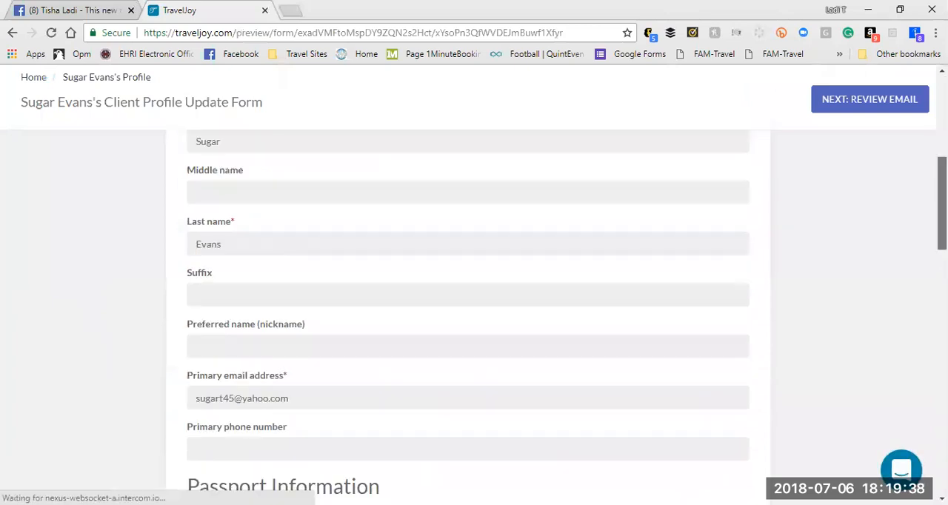
{"action": "scroll", "coordinate": [474, 296], "scroll_direction": "down", "scroll_amount": 5}
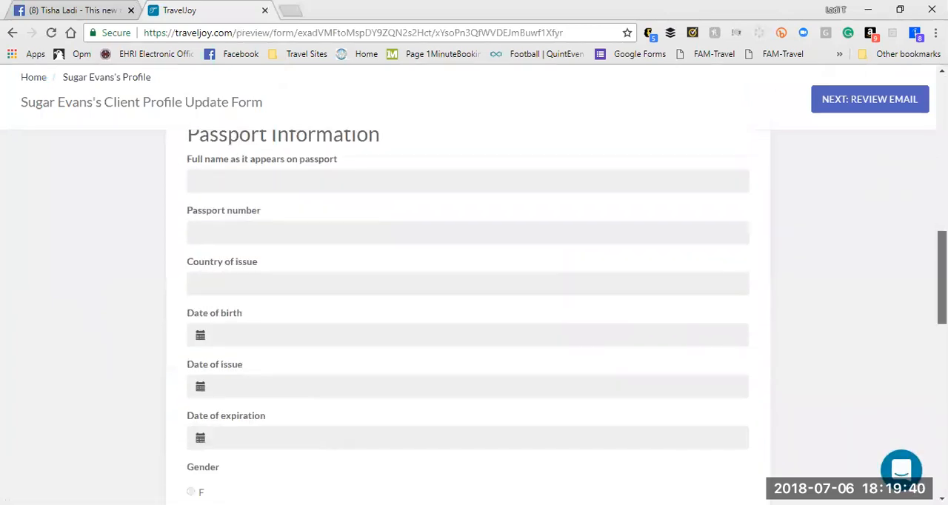
{"action": "scroll", "coordinate": [474, 296], "scroll_direction": "down", "scroll_amount": 5}
{"action": "scroll", "coordinate": [921, 363], "scroll_direction": "down", "scroll_amount": 4}
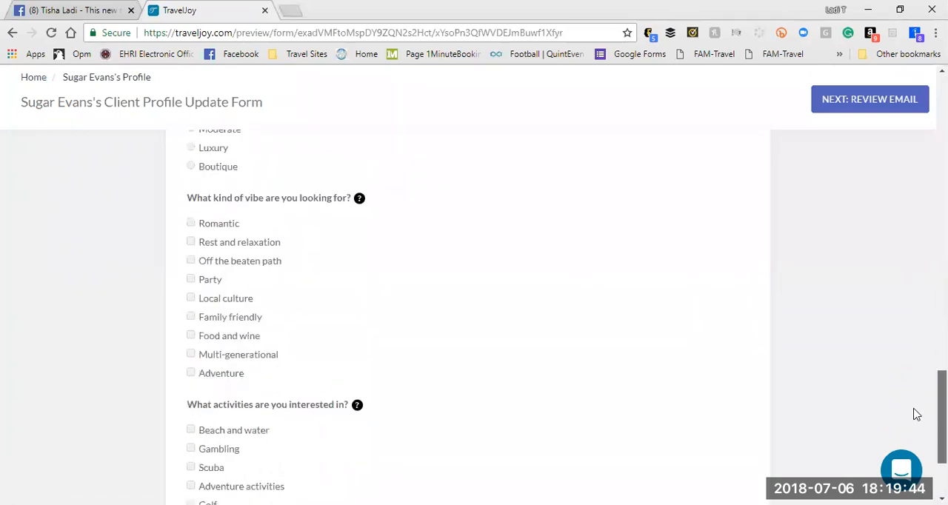
{"action": "scroll", "coordinate": [916, 414], "scroll_direction": "down", "scroll_amount": 2}
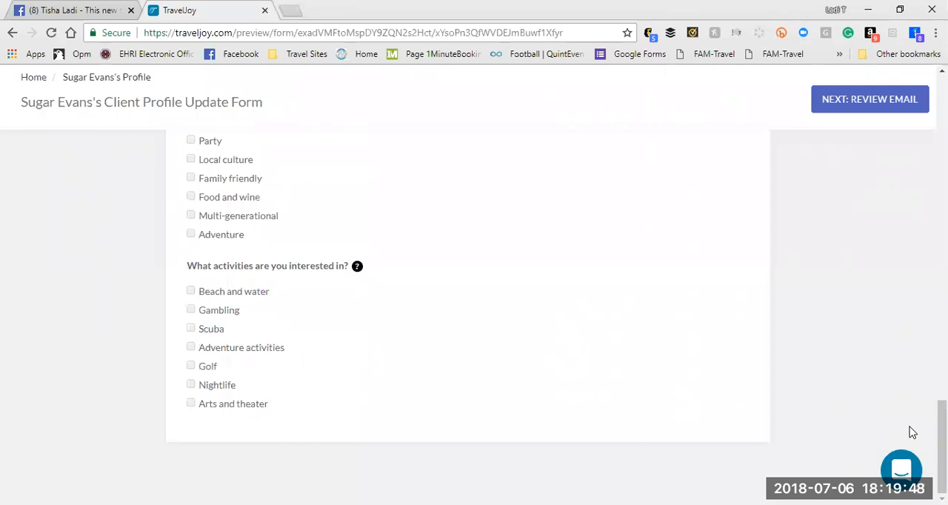
{"action": "left_click_drag", "start_coordinate": [942, 445], "coordinate": [942, 122]}
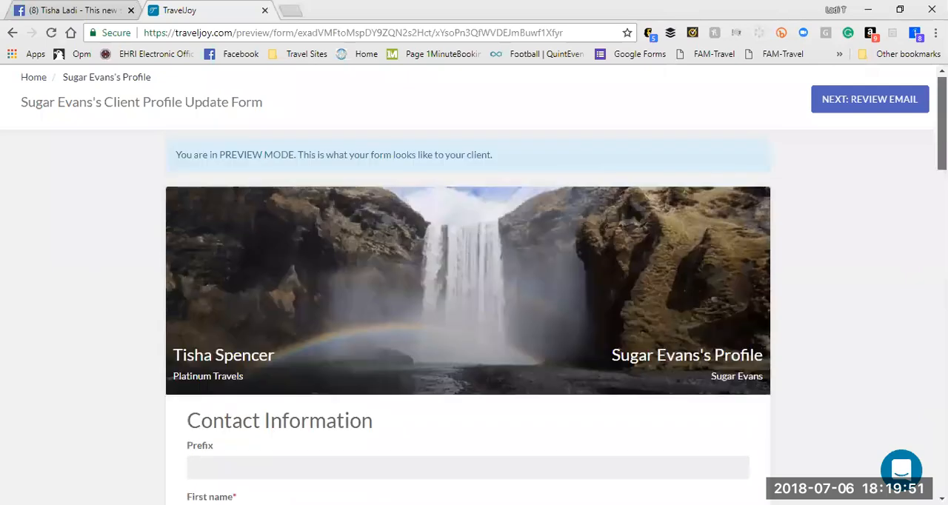
Step: Review the profile update email with the default template and signature, and send it to the client
{"action": "left_click", "coordinate": [879, 102]}
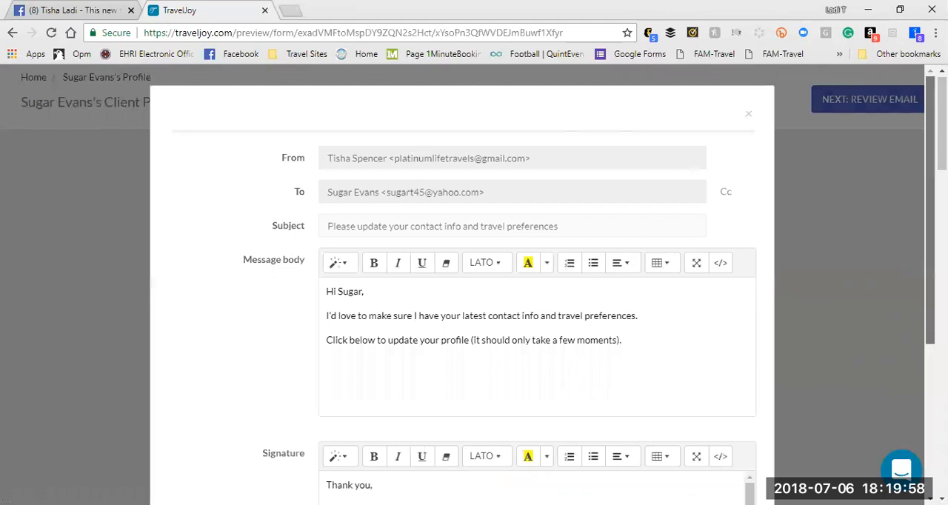
{"action": "scroll", "coordinate": [537, 282], "scroll_direction": "down", "scroll_amount": 1}
{"action": "scroll", "coordinate": [913, 193], "scroll_direction": "down", "scroll_amount": 4}
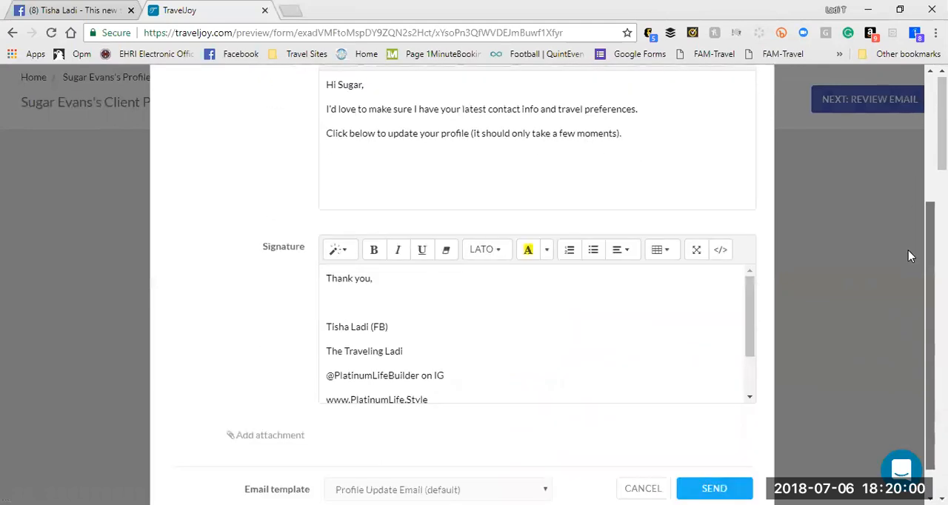
{"action": "scroll", "coordinate": [918, 214], "scroll_direction": "up", "scroll_amount": 2}
{"action": "scroll", "coordinate": [903, 296], "scroll_direction": "down", "scroll_amount": 2}
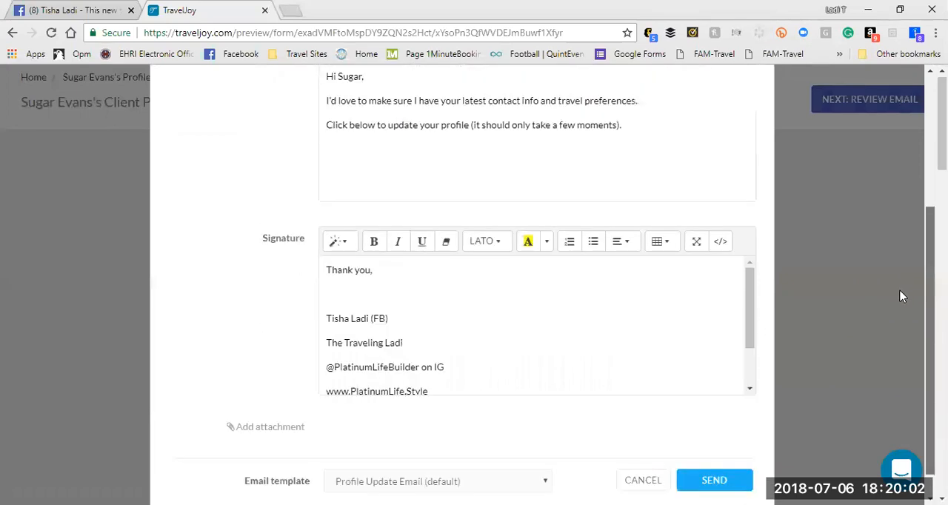
{"action": "left_click", "coordinate": [709, 449]}
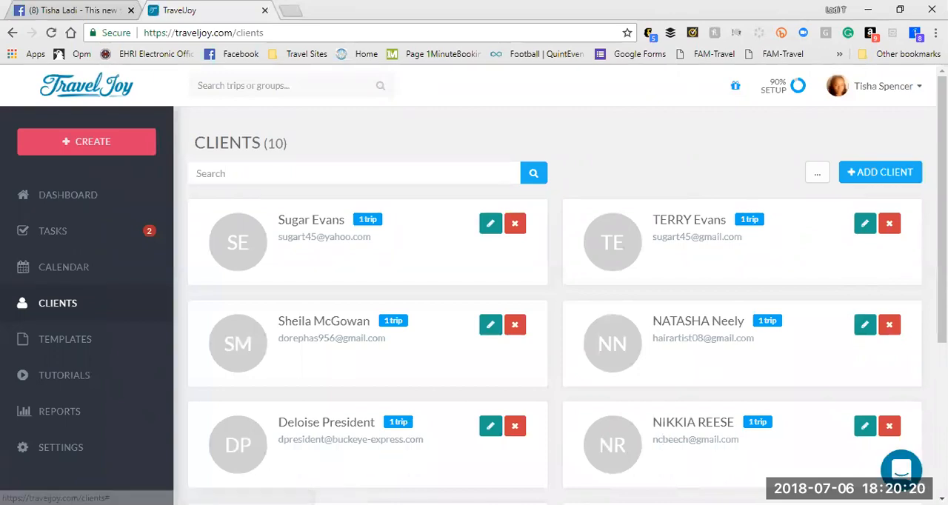
Step: Open the form templates in a separate browser tab and look through the list of default forms
{"action": "left_click", "coordinate": [78, 341]}
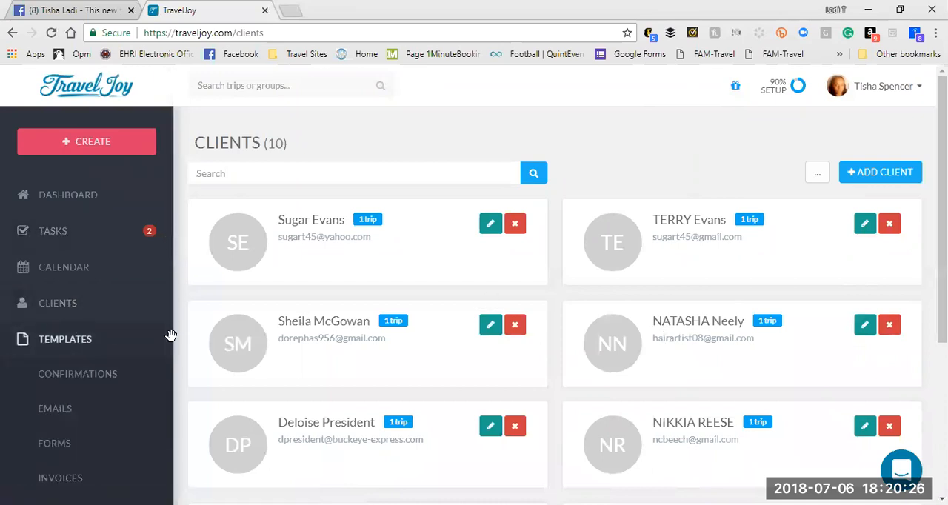
{"action": "scroll", "coordinate": [171, 336], "scroll_direction": "down", "scroll_amount": 5}
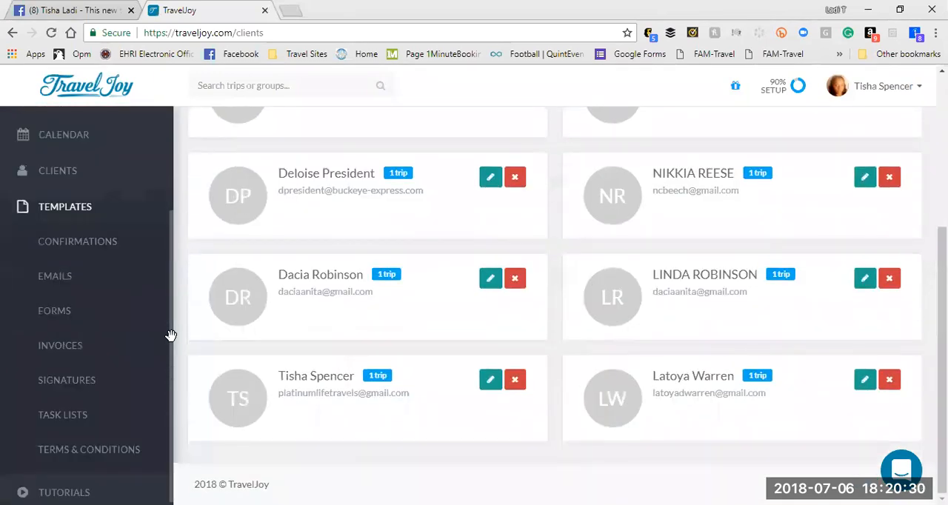
{"action": "right_click", "coordinate": [58, 307]}
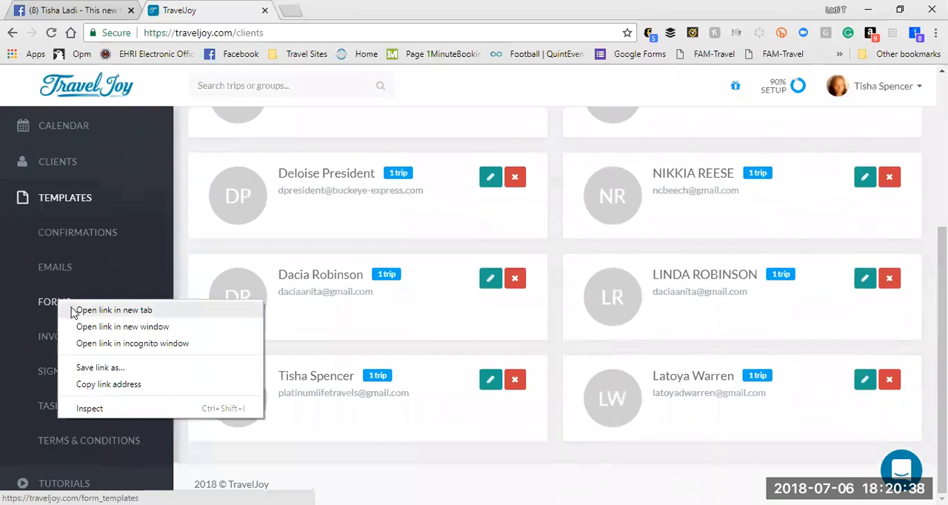
{"action": "left_click", "coordinate": [73, 311]}
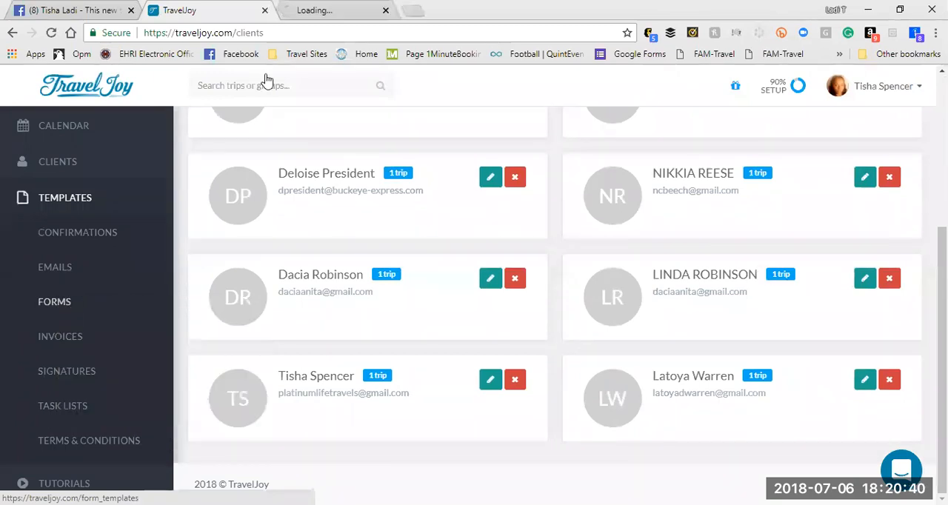
{"action": "left_click", "coordinate": [299, 15]}
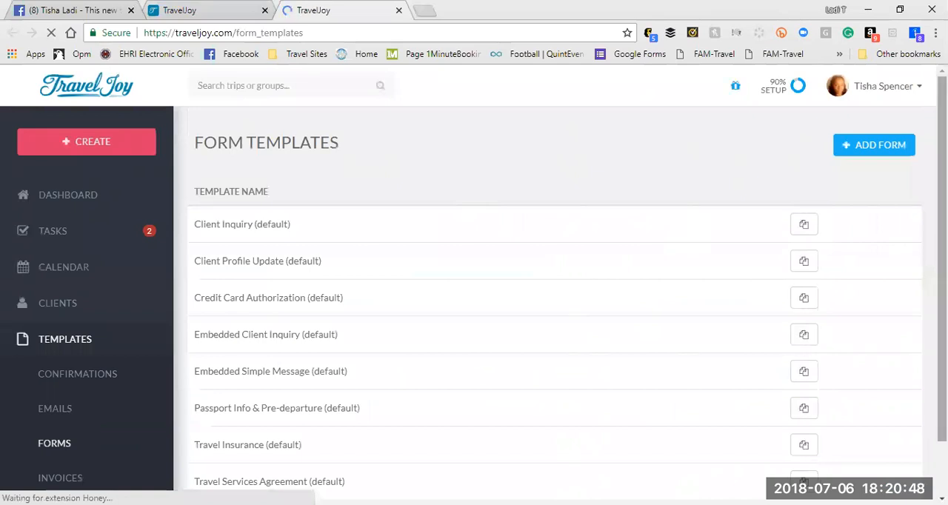
{"action": "scroll", "coordinate": [518, 391], "scroll_direction": "down", "scroll_amount": 1}
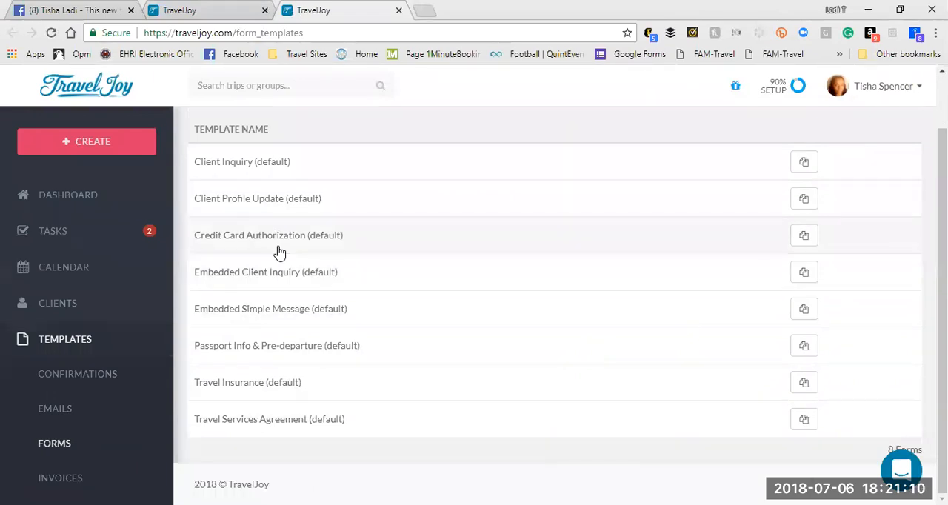
Step: Open the confirmation templates in a separate browser tab and review the messages for form submission, proposal approval and invoice payment
{"action": "right_click", "coordinate": [74, 373]}
{"action": "left_click", "coordinate": [93, 381]}
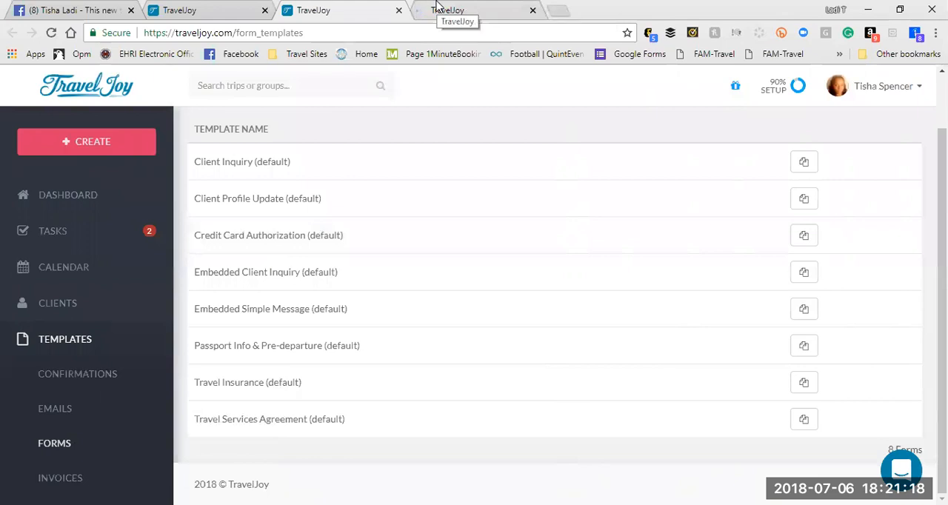
{"action": "left_click", "coordinate": [437, 9]}
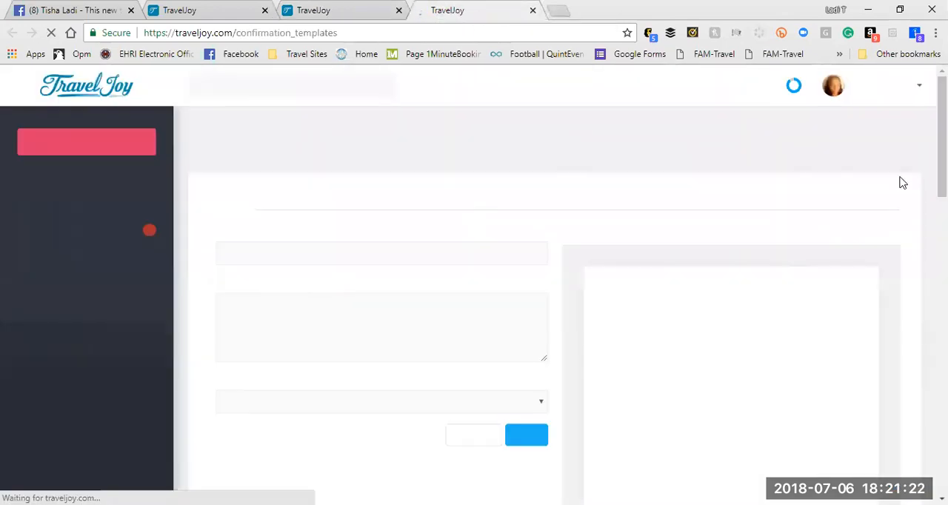
{"action": "left_click_drag", "start_coordinate": [942, 137], "coordinate": [942, 184]}
{"action": "left_click", "coordinate": [505, 146]}
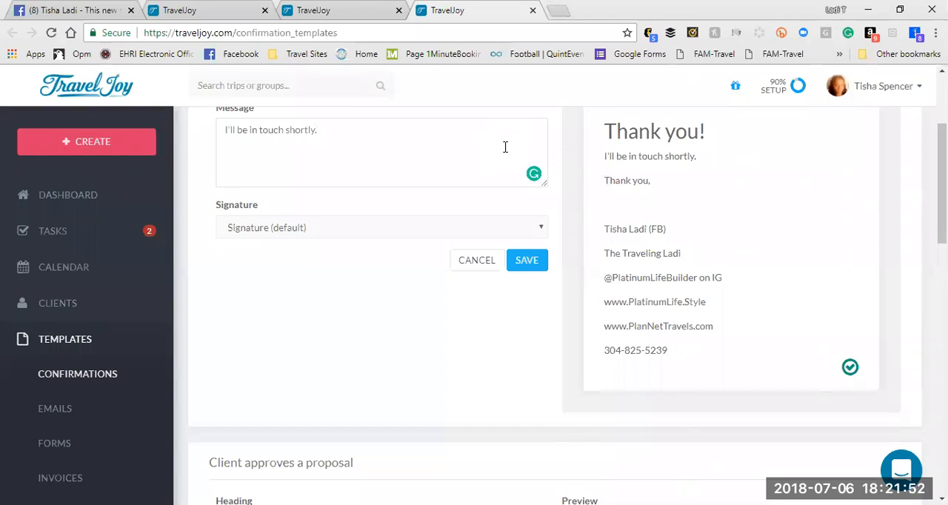
{"action": "left_click_drag", "start_coordinate": [942, 201], "coordinate": [942, 294]}
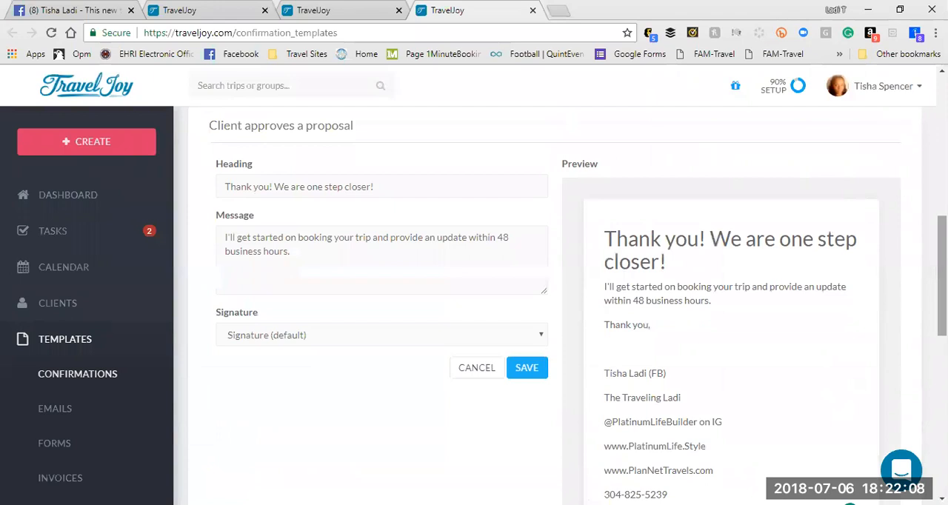
{"action": "scroll", "coordinate": [567, 304], "scroll_direction": "down", "scroll_amount": 5}
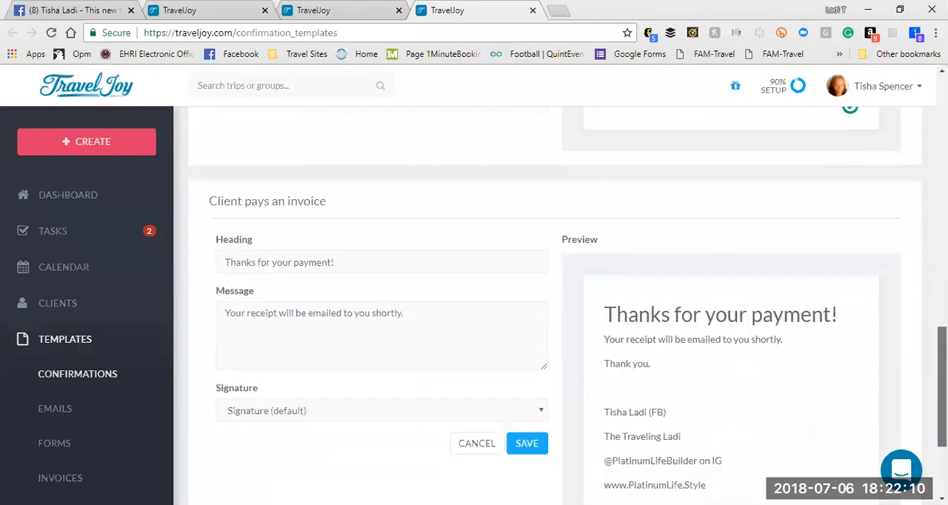
{"action": "scroll", "coordinate": [568, 304], "scroll_direction": "down", "scroll_amount": 1}
{"action": "scroll", "coordinate": [567, 304], "scroll_direction": "down", "scroll_amount": 2}
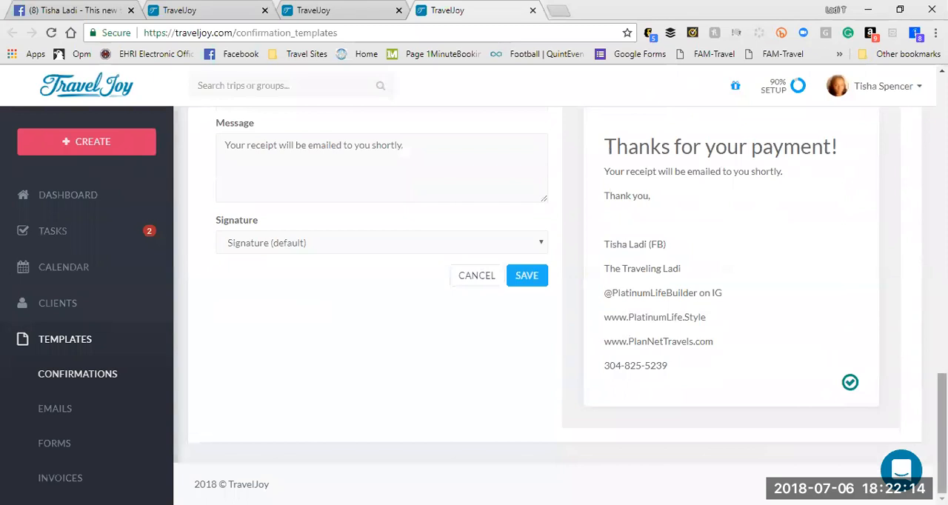
{"action": "scroll", "coordinate": [918, 429], "scroll_direction": "up", "scroll_amount": 5}
{"action": "scroll", "coordinate": [493, 177], "scroll_direction": "up", "scroll_amount": 3}
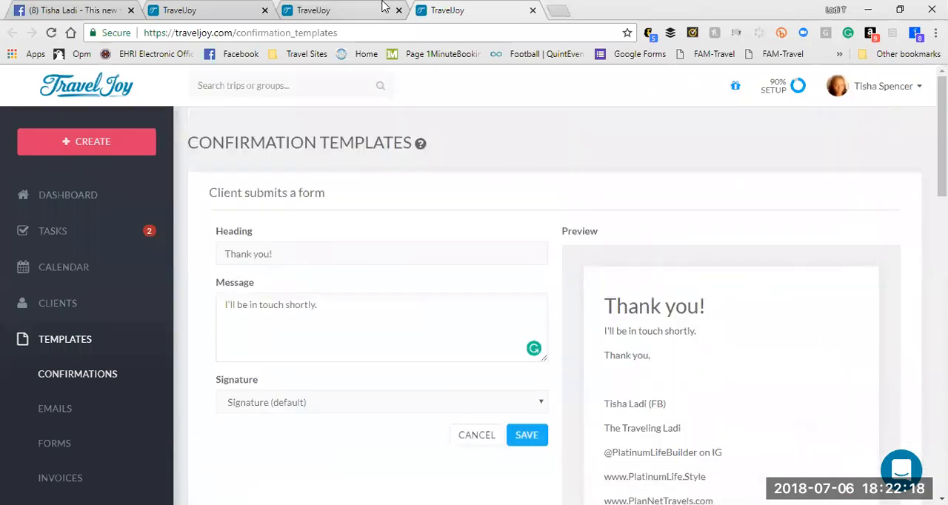
Step: Open the invoice item templates in a separate browser tab, look through them, and inspect the 20% Discount template without changing it
{"action": "left_click", "coordinate": [78, 438]}
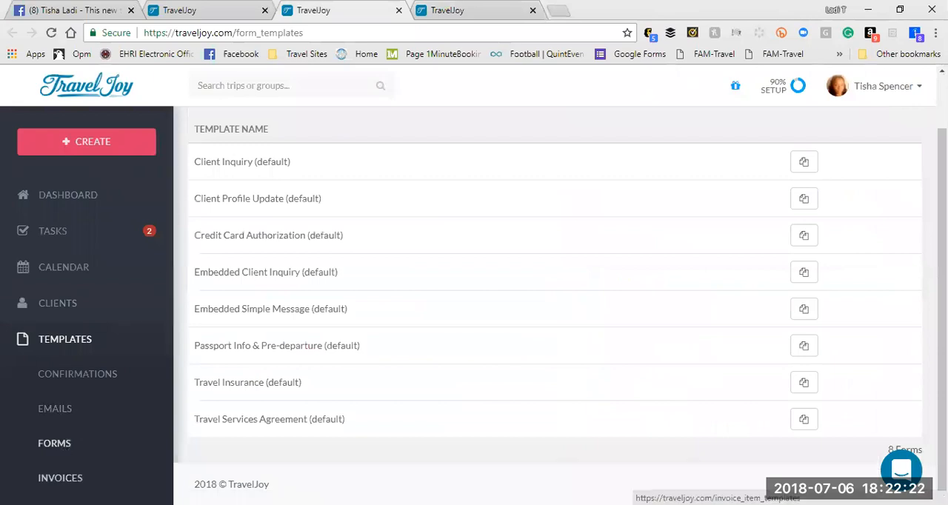
{"action": "right_click", "coordinate": [59, 478]}
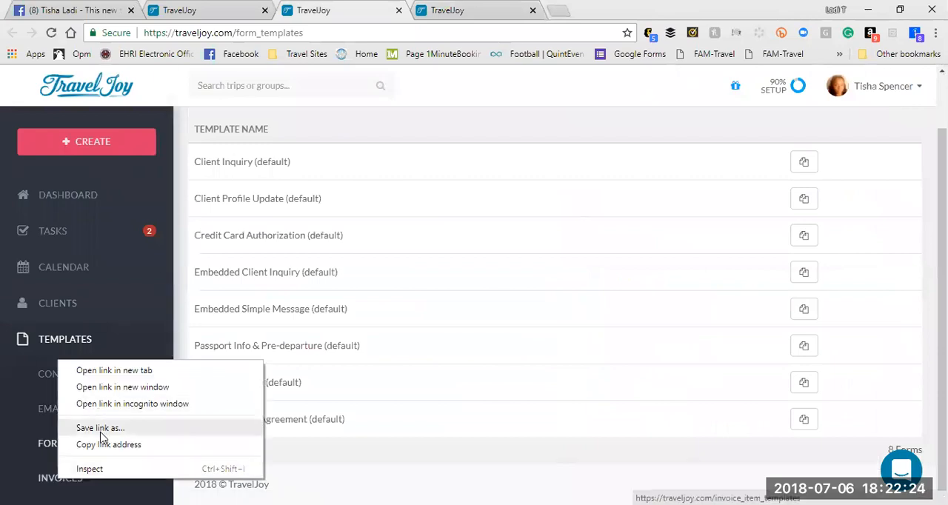
{"action": "left_click", "coordinate": [119, 371]}
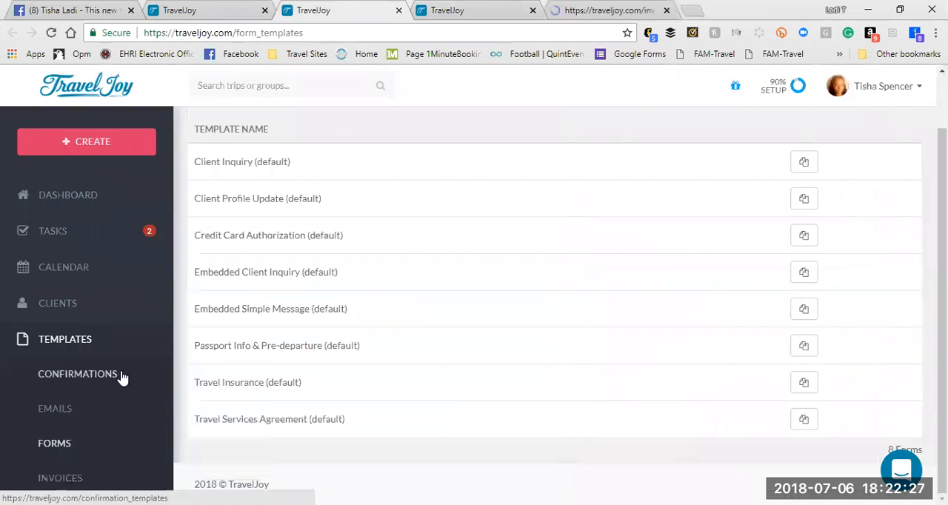
{"action": "left_click", "coordinate": [633, 9]}
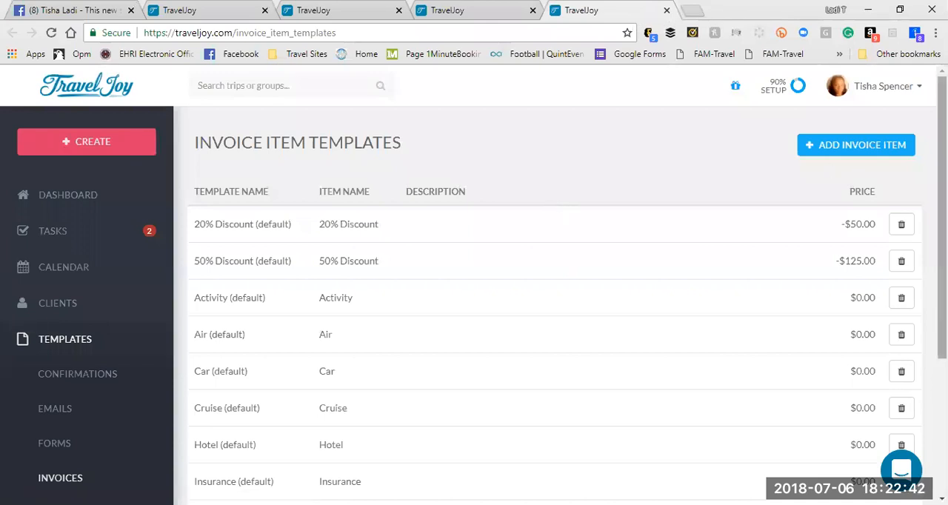
{"action": "scroll", "coordinate": [556, 296], "scroll_direction": "down", "scroll_amount": 1}
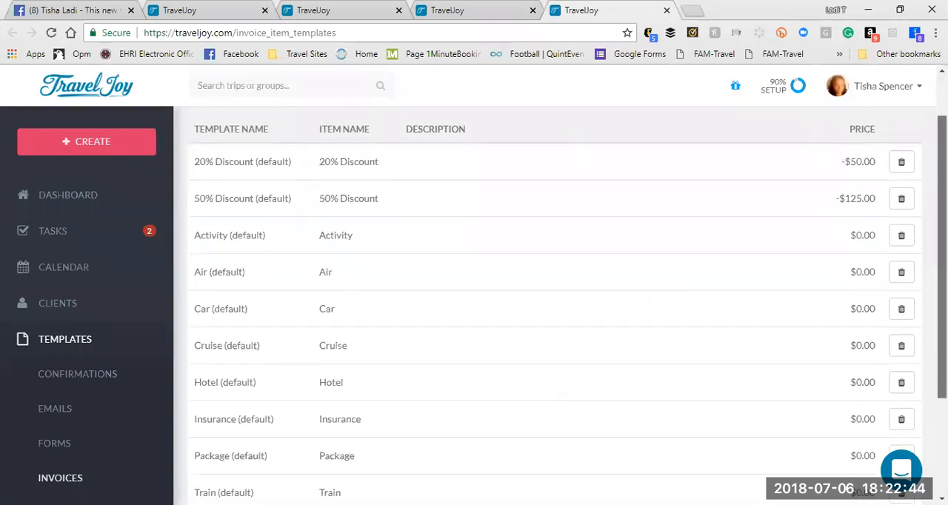
{"action": "scroll", "coordinate": [555, 304], "scroll_direction": "down", "scroll_amount": 2}
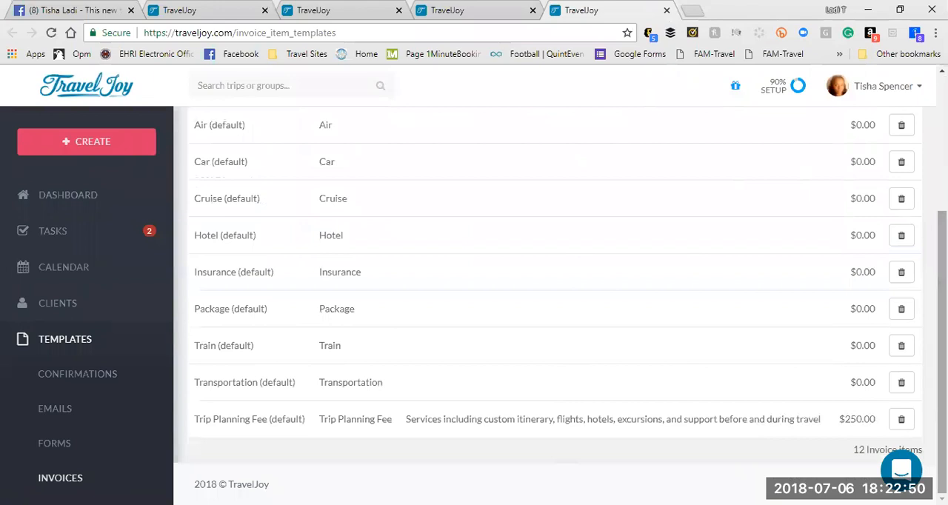
{"action": "scroll", "coordinate": [548, 303], "scroll_direction": "up", "scroll_amount": 3}
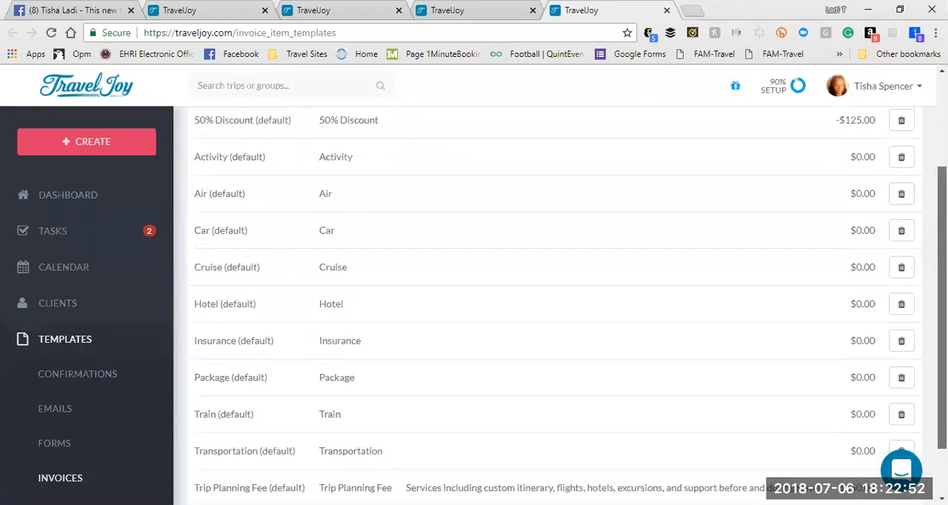
{"action": "scroll", "coordinate": [457, 235], "scroll_direction": "down", "scroll_amount": 1}
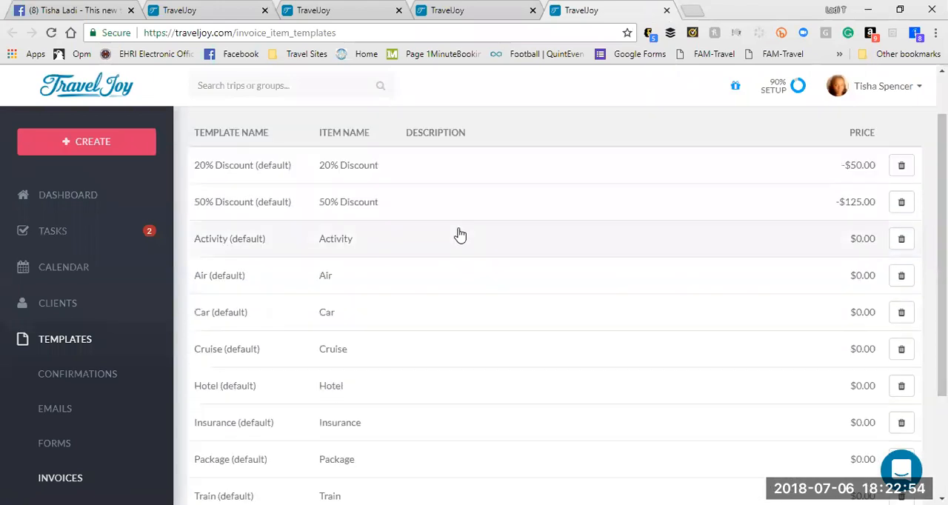
{"action": "left_click", "coordinate": [335, 170]}
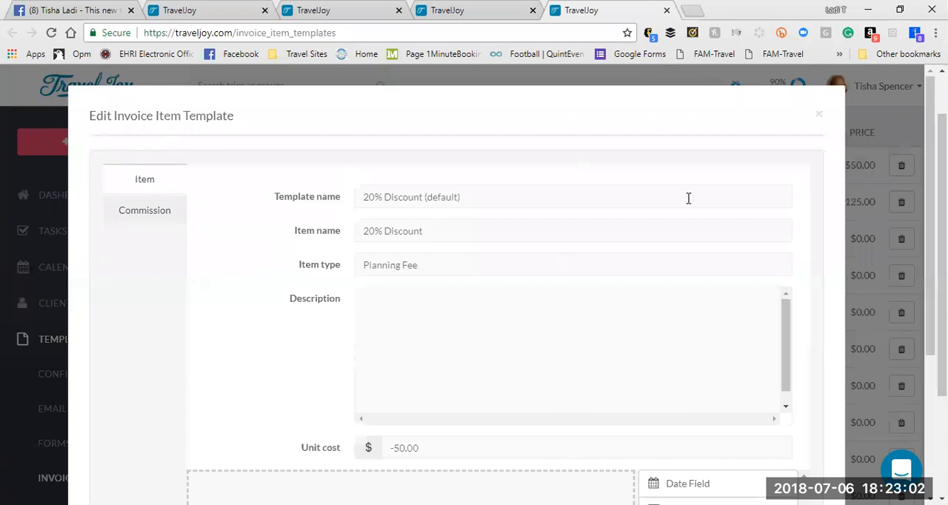
{"action": "left_click", "coordinate": [819, 116]}
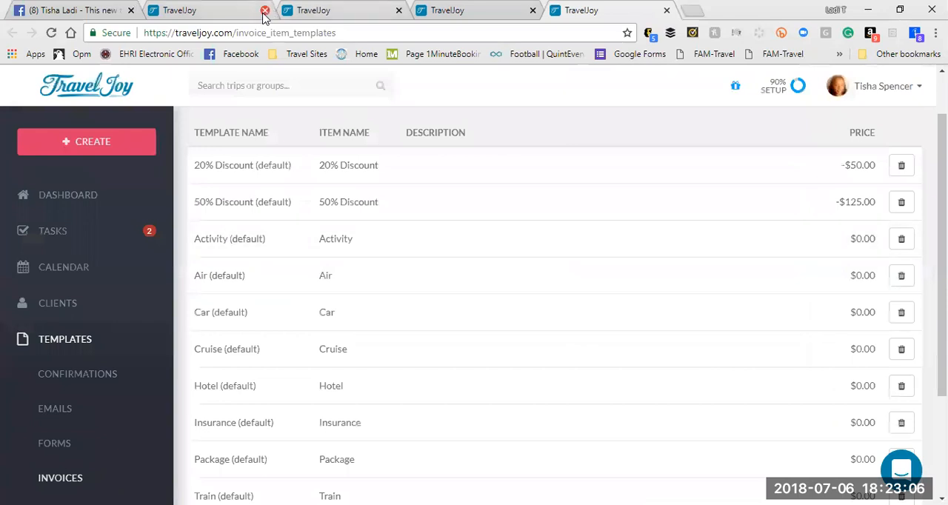
Step: Close the form and confirmation template browser tabs, and open the Tutorials page in a separate tab
{"action": "left_click", "coordinate": [399, 10]}
{"action": "left_click", "coordinate": [399, 11]}
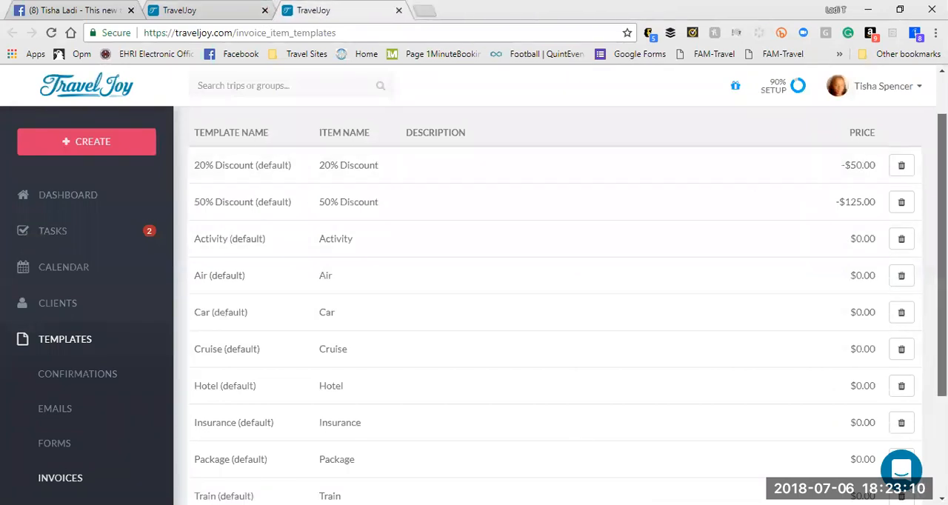
{"action": "scroll", "coordinate": [835, 345], "scroll_direction": "down", "scroll_amount": 2}
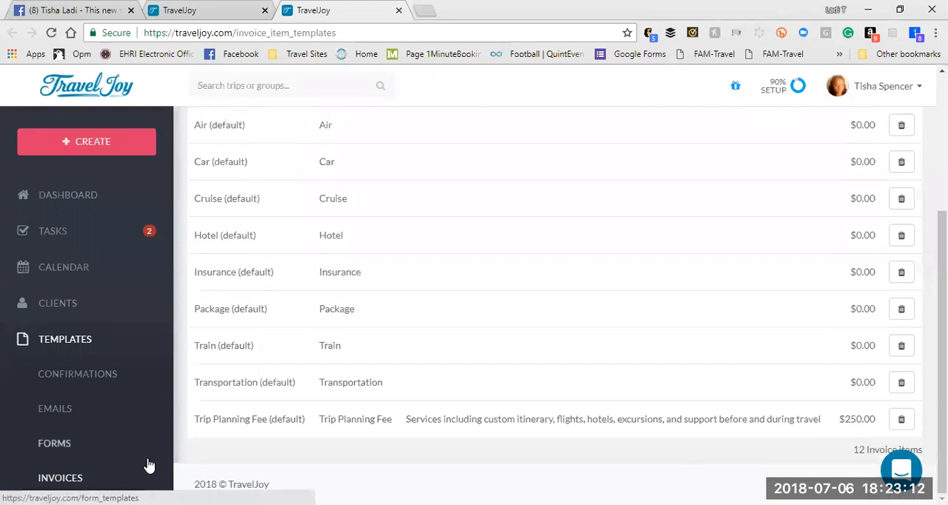
{"action": "scroll", "coordinate": [148, 465], "scroll_direction": "down", "scroll_amount": 3}
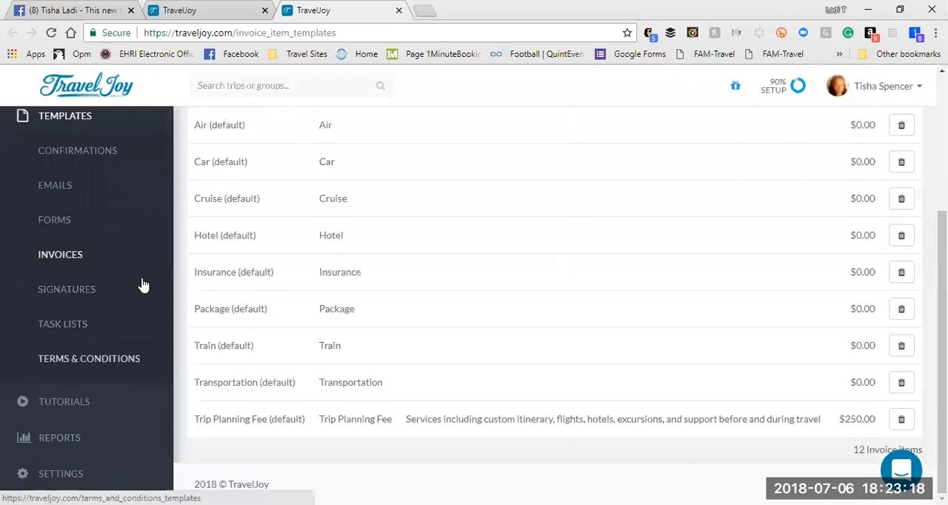
{"action": "scroll", "coordinate": [143, 285], "scroll_direction": "up", "scroll_amount": 1}
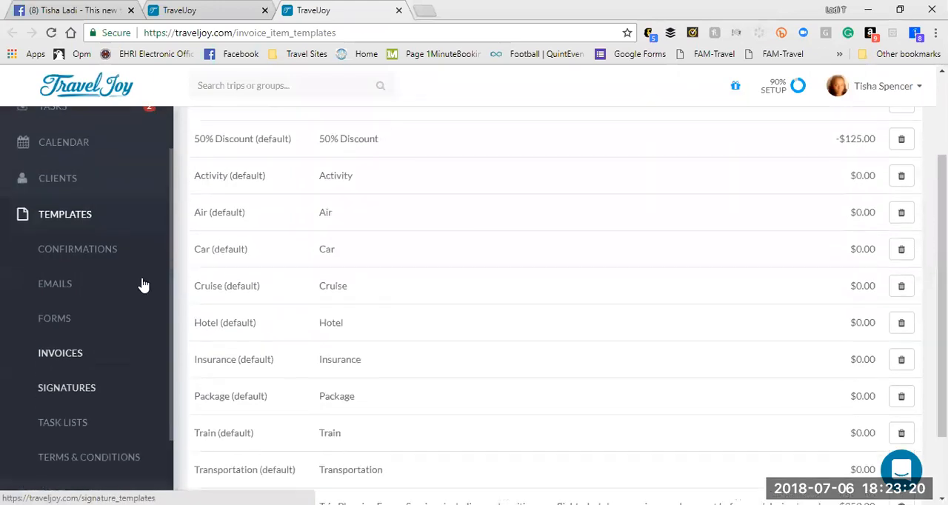
{"action": "scroll", "coordinate": [143, 285], "scroll_direction": "down", "scroll_amount": 1}
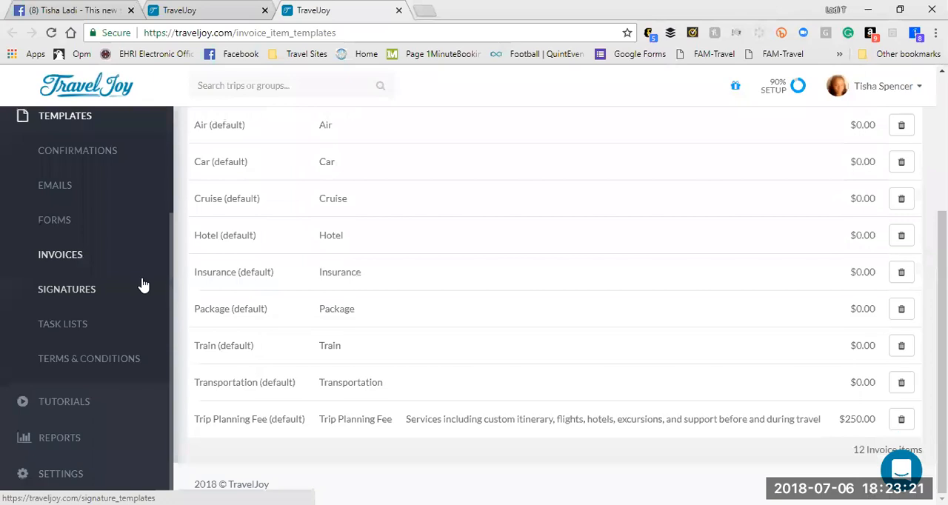
{"action": "right_click", "coordinate": [55, 399]}
{"action": "left_click", "coordinate": [89, 282]}
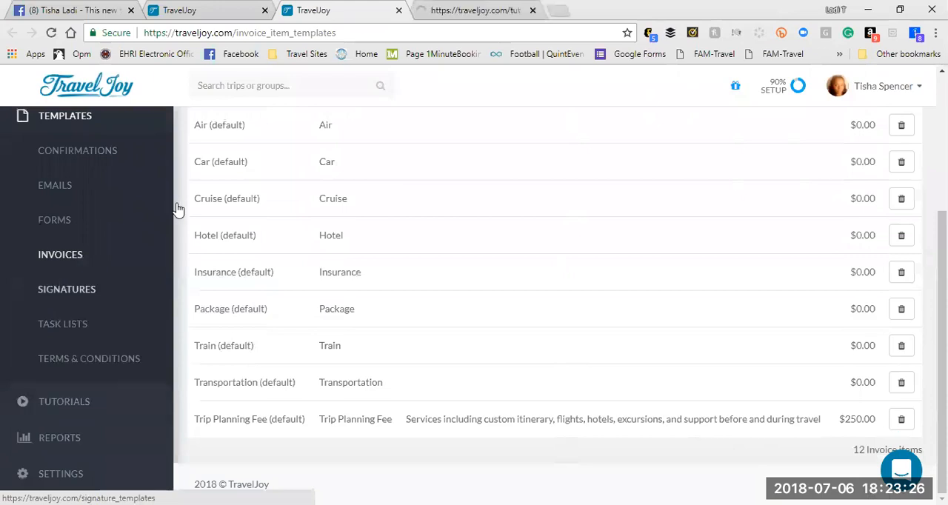
{"action": "left_click", "coordinate": [473, 10]}
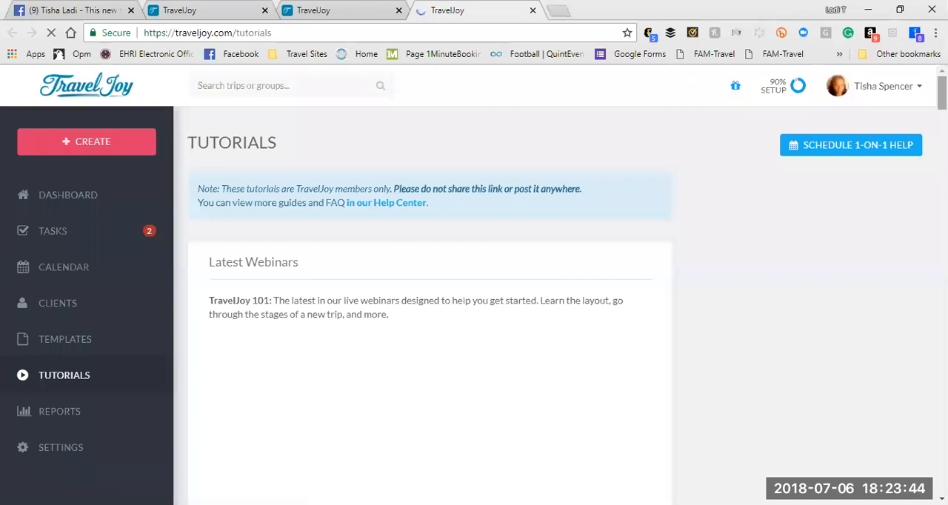
Step: Look through the tutorial videos from the latest webinars and Personalize to trip creation, supplier invoices and direct invoices
{"action": "scroll", "coordinate": [429, 296], "scroll_direction": "down", "scroll_amount": 3}
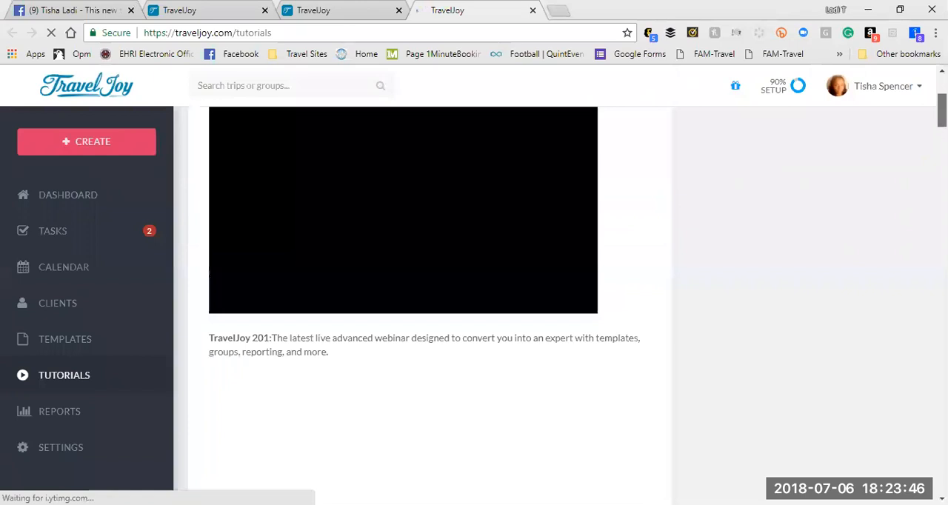
{"action": "scroll", "coordinate": [429, 296], "scroll_direction": "up", "scroll_amount": 2}
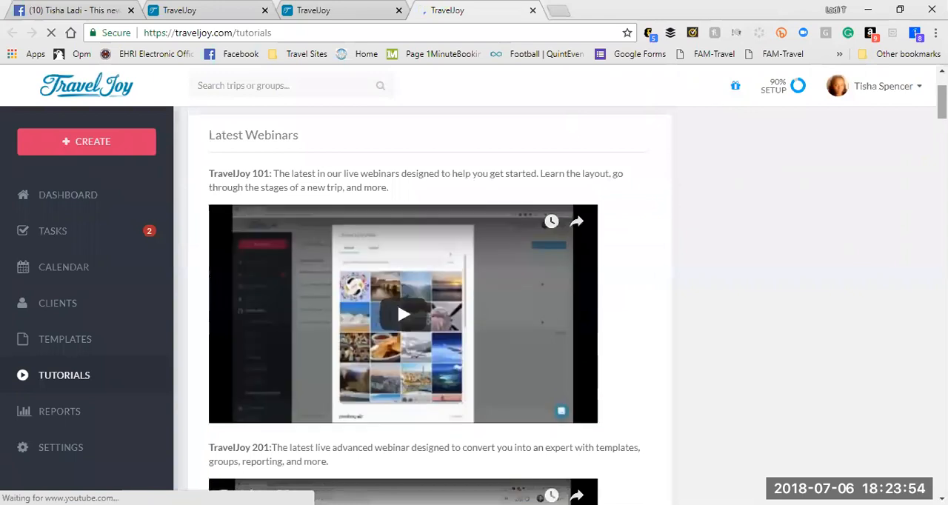
{"action": "scroll", "coordinate": [430, 296], "scroll_direction": "down", "scroll_amount": 4}
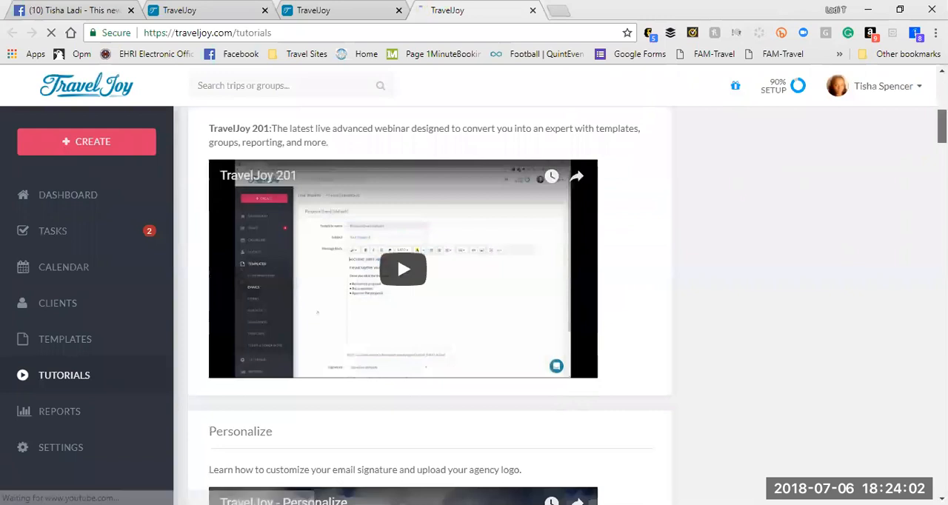
{"action": "scroll", "coordinate": [430, 304], "scroll_direction": "down", "scroll_amount": 2}
{"action": "scroll", "coordinate": [430, 303], "scroll_direction": "down", "scroll_amount": 3}
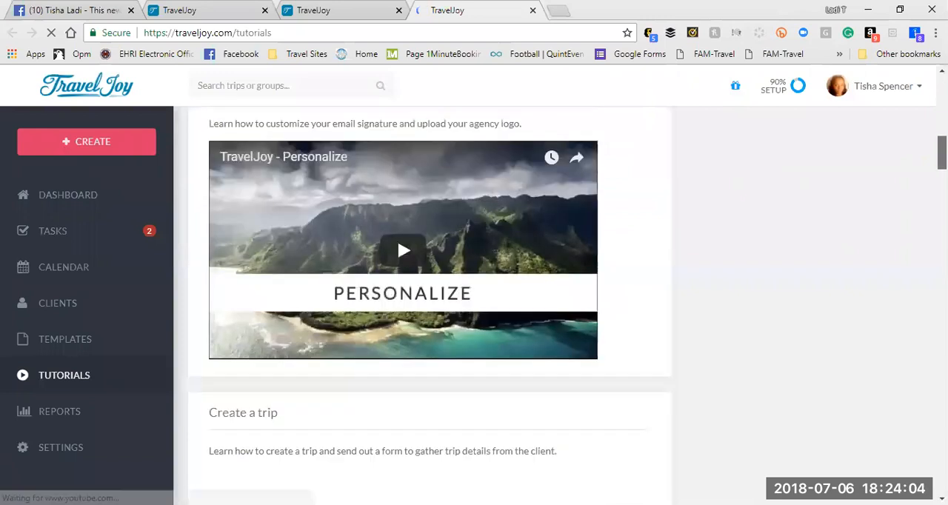
{"action": "scroll", "coordinate": [397, 237], "scroll_direction": "down", "scroll_amount": 3}
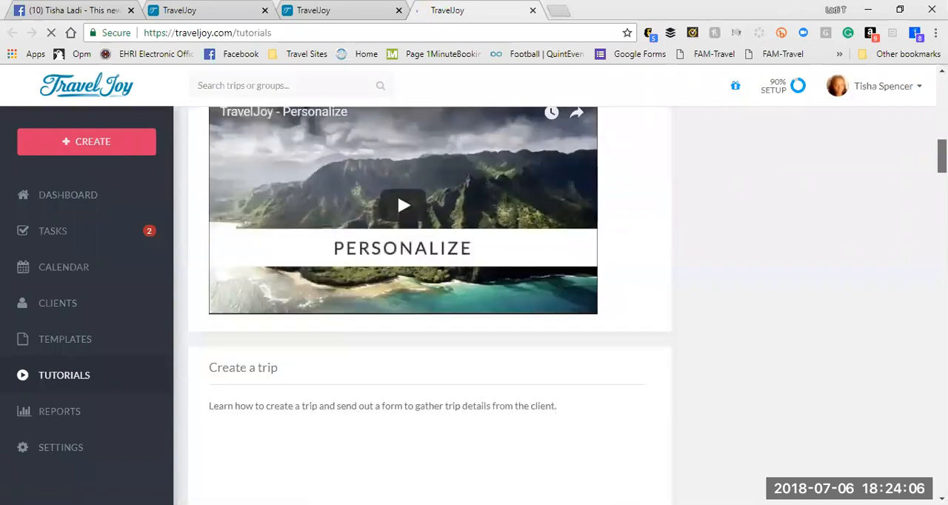
{"action": "scroll", "coordinate": [430, 304], "scroll_direction": "down", "scroll_amount": 1}
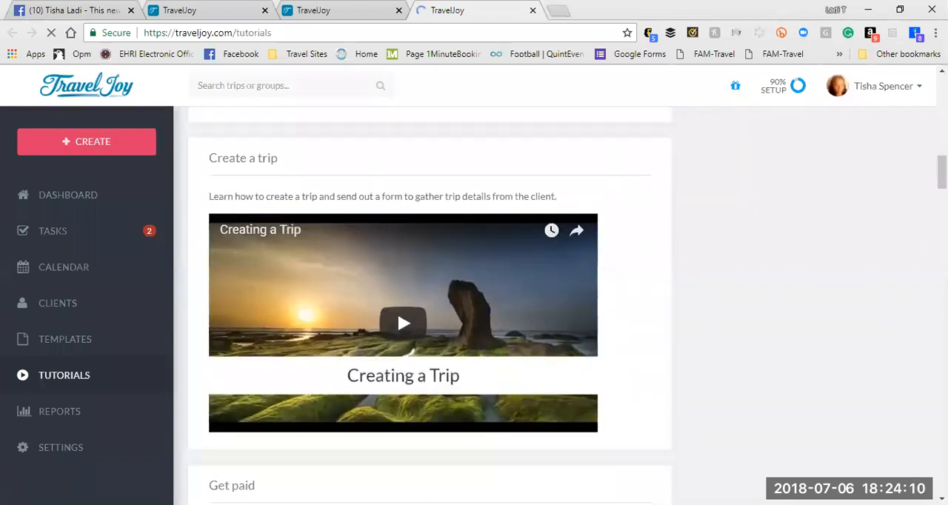
{"action": "scroll", "coordinate": [429, 304], "scroll_direction": "down", "scroll_amount": 5}
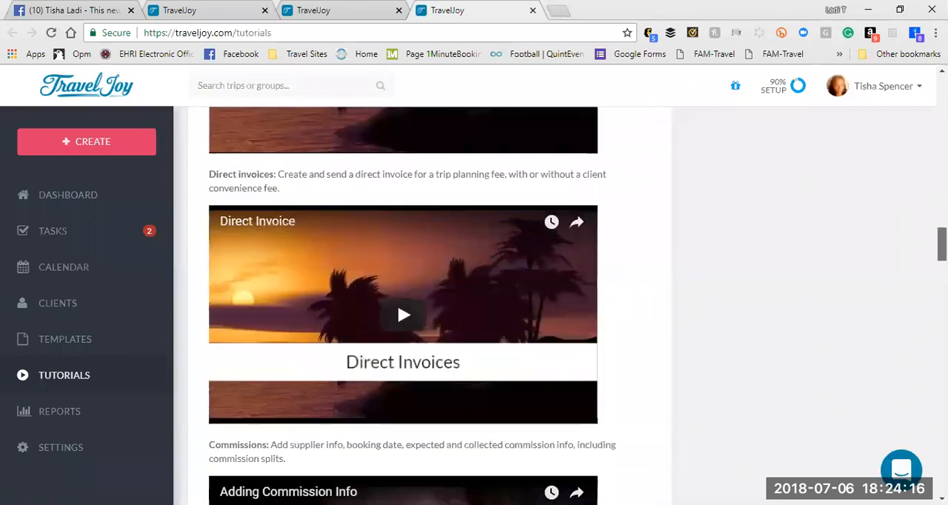
{"action": "scroll", "coordinate": [397, 302], "scroll_direction": "up", "scroll_amount": 3}
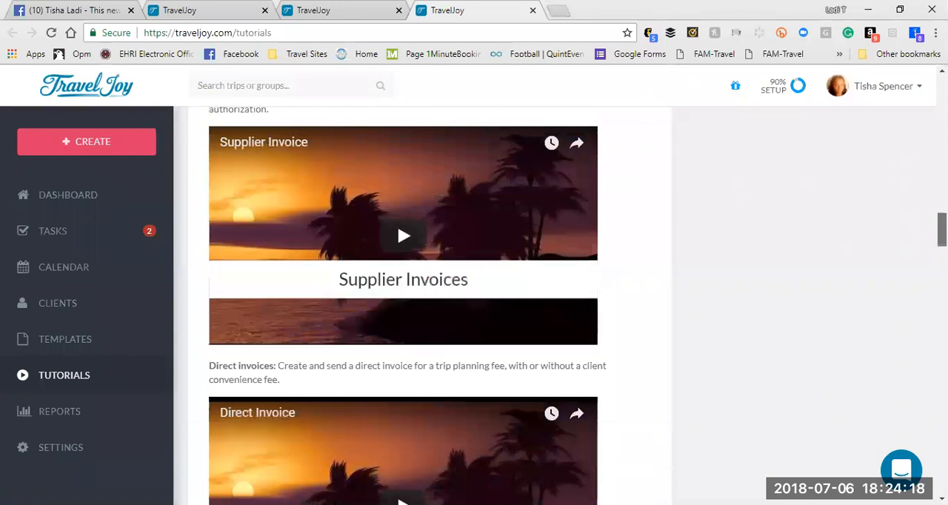
{"action": "scroll", "coordinate": [577, 306], "scroll_direction": "down", "scroll_amount": 1}
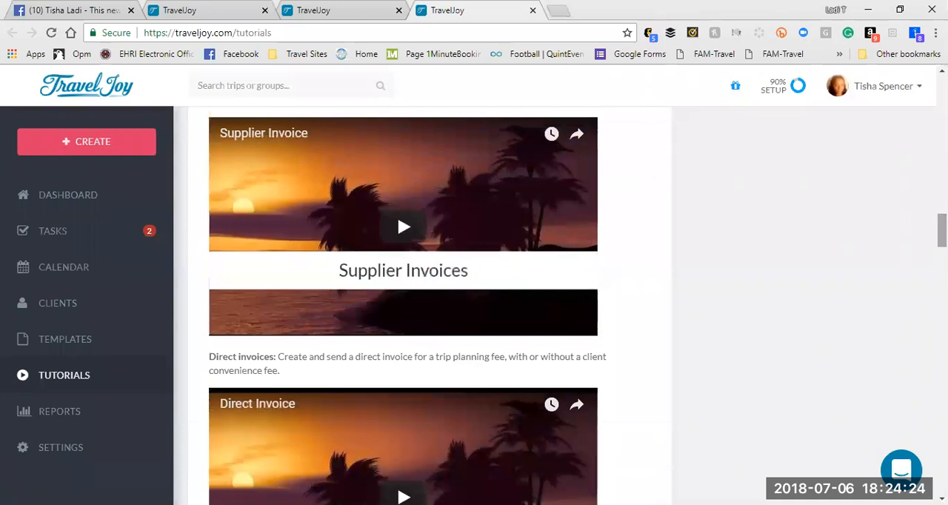
{"action": "scroll", "coordinate": [397, 439], "scroll_direction": "down", "scroll_amount": 2}
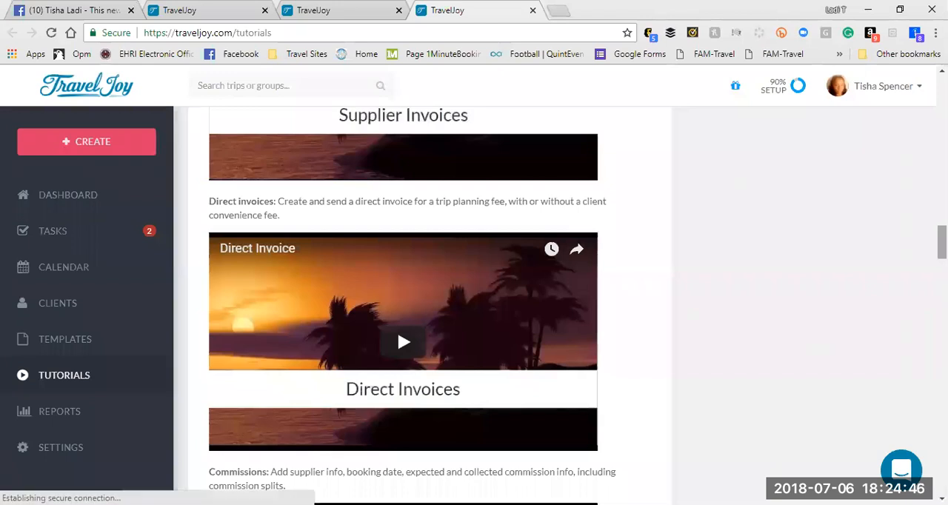
Step: Look through the tutorial videos on commissions, groups, and task list, email and form templates
{"action": "scroll", "coordinate": [430, 303], "scroll_direction": "down", "scroll_amount": 3}
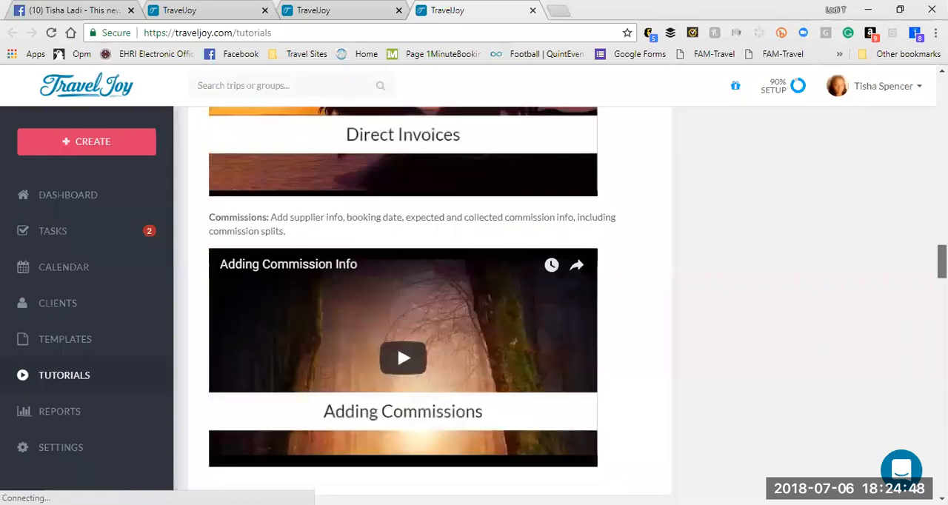
{"action": "scroll", "coordinate": [429, 296], "scroll_direction": "down", "scroll_amount": 1}
{"action": "scroll", "coordinate": [397, 320], "scroll_direction": "down", "scroll_amount": 8}
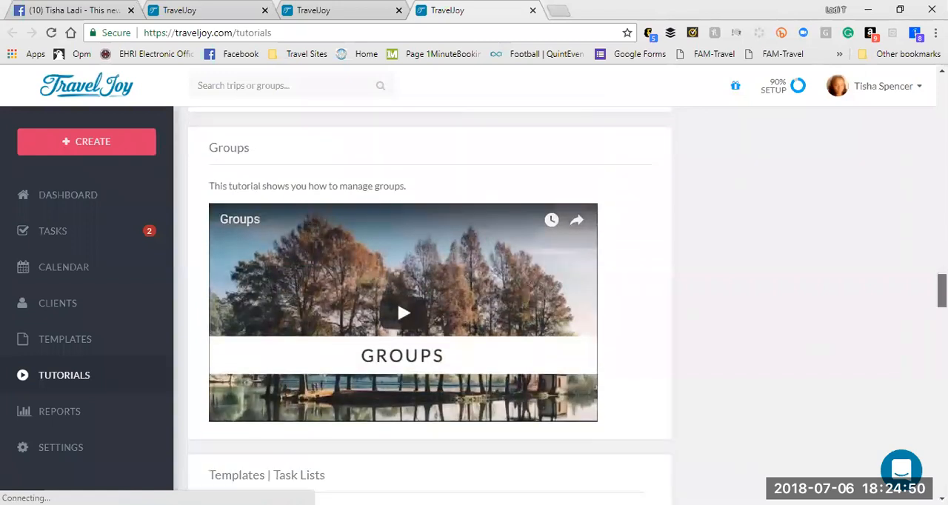
{"action": "scroll", "coordinate": [429, 303], "scroll_direction": "down", "scroll_amount": 3}
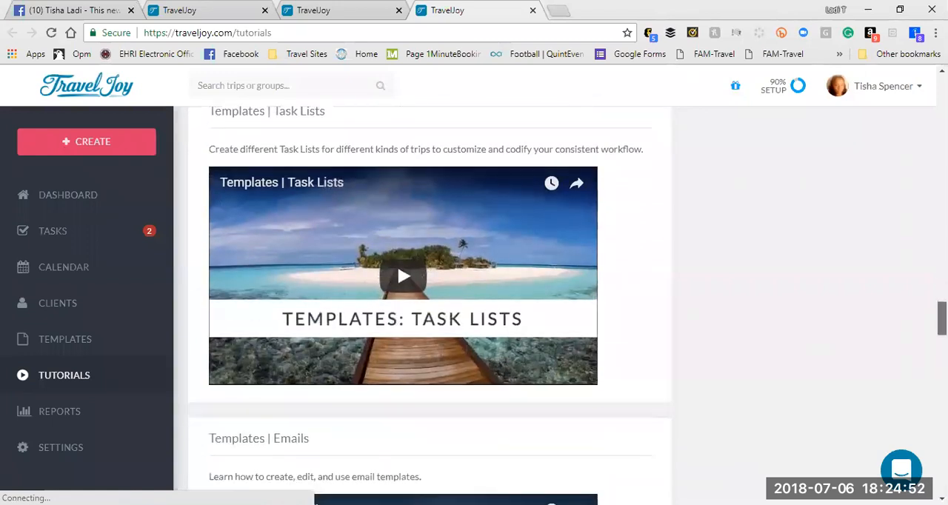
{"action": "scroll", "coordinate": [920, 347], "scroll_direction": "down", "scroll_amount": 5}
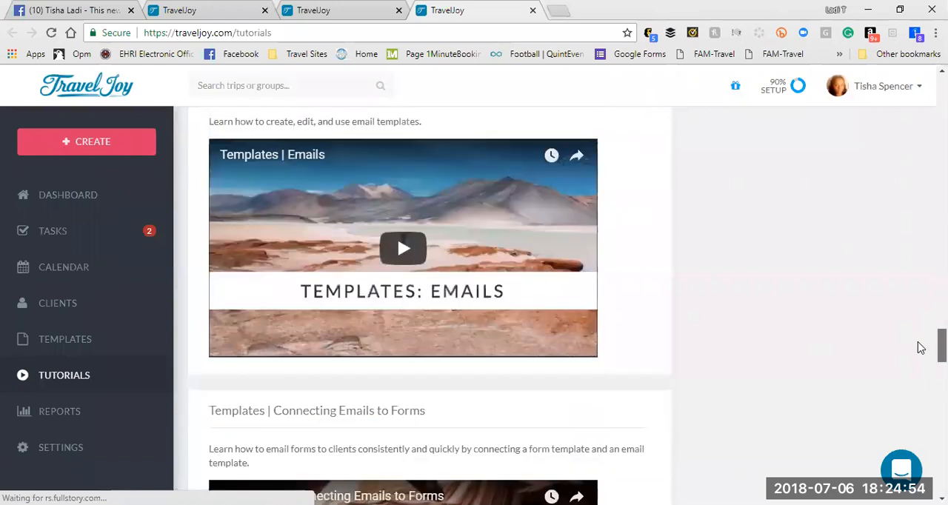
{"action": "scroll", "coordinate": [917, 364], "scroll_direction": "down", "scroll_amount": 7}
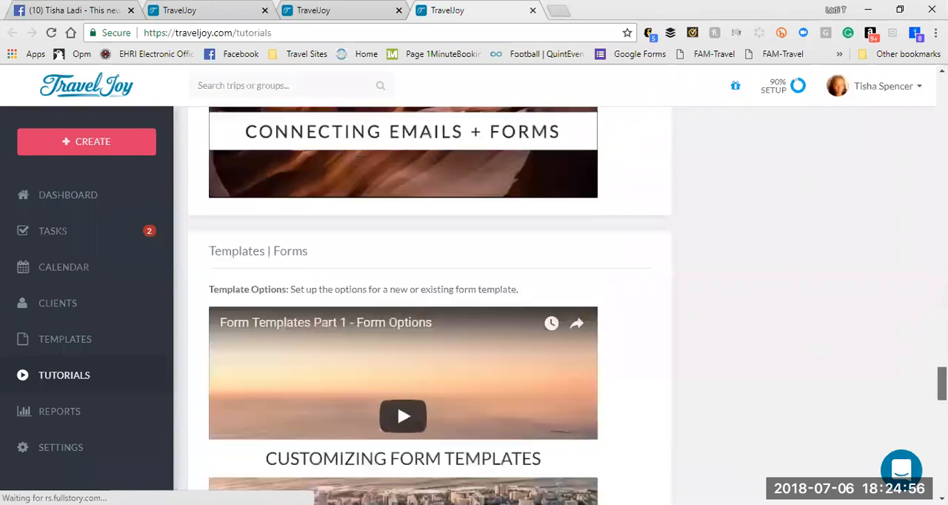
{"action": "scroll", "coordinate": [470, 235], "scroll_direction": "up", "scroll_amount": 10}
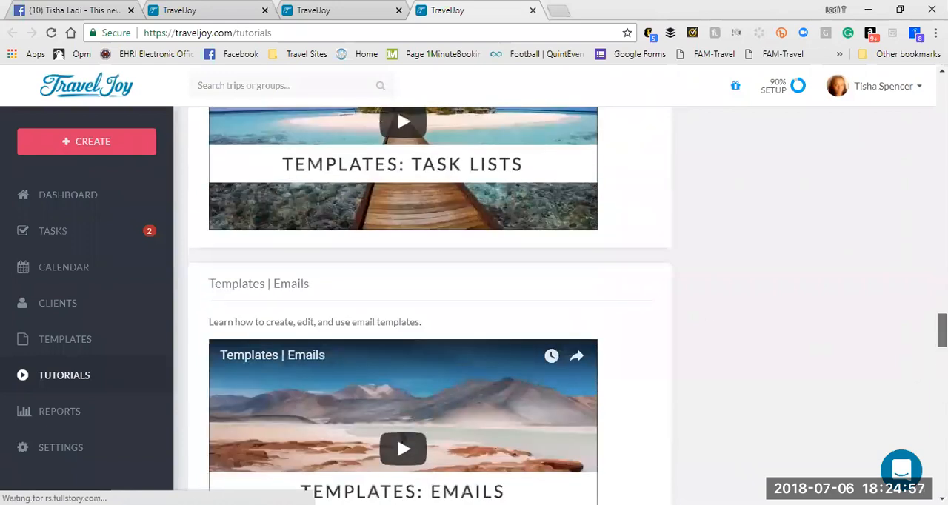
Step: Open the calendar, inspect the Girls Getaway payment task due 7/2/2018, and close it without changing it
{"action": "left_click", "coordinate": [65, 268]}
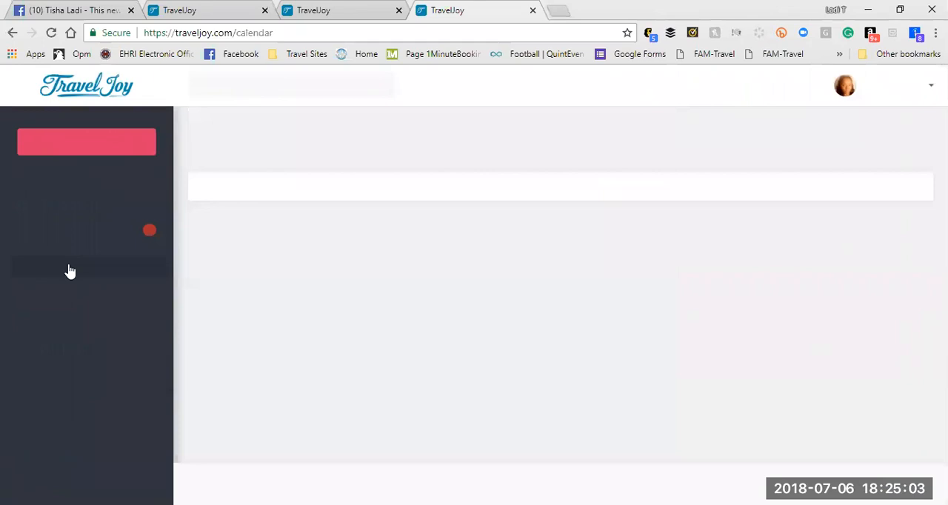
{"action": "right_click", "coordinate": [68, 265]}
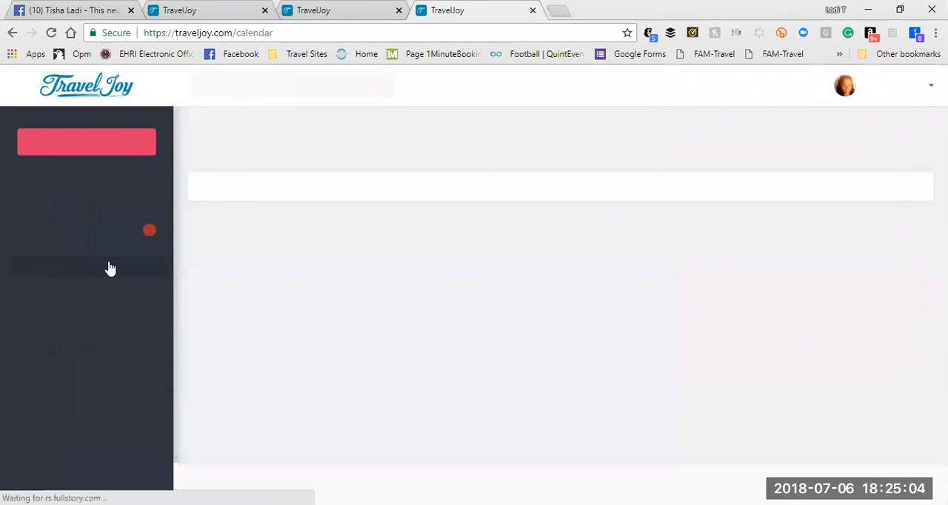
{"action": "left_click", "coordinate": [384, 276]}
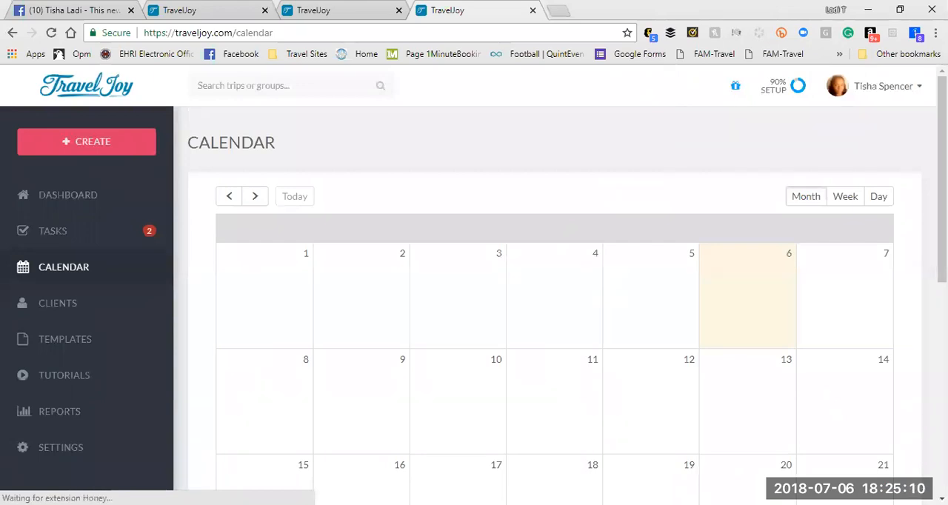
{"action": "scroll", "coordinate": [384, 276], "scroll_direction": "down", "scroll_amount": 2}
{"action": "left_click", "coordinate": [361, 167]}
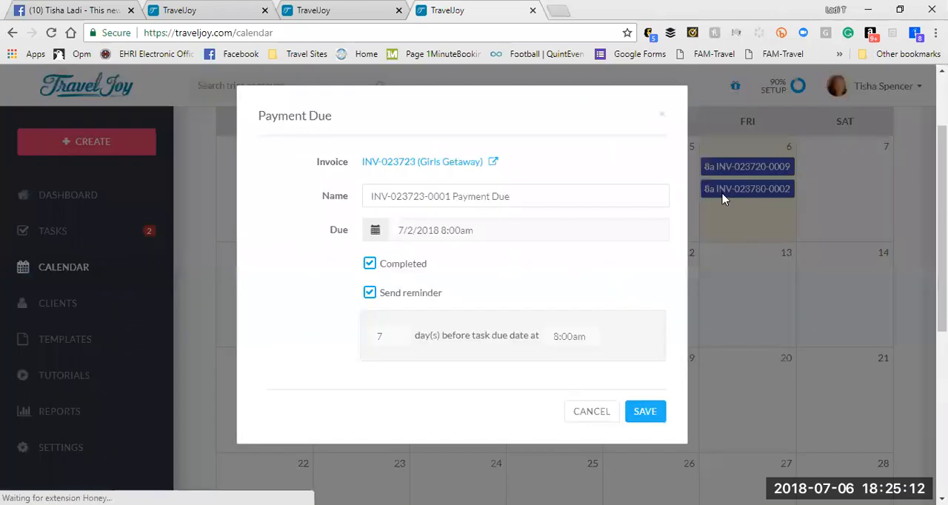
{"action": "left_click", "coordinate": [662, 119]}
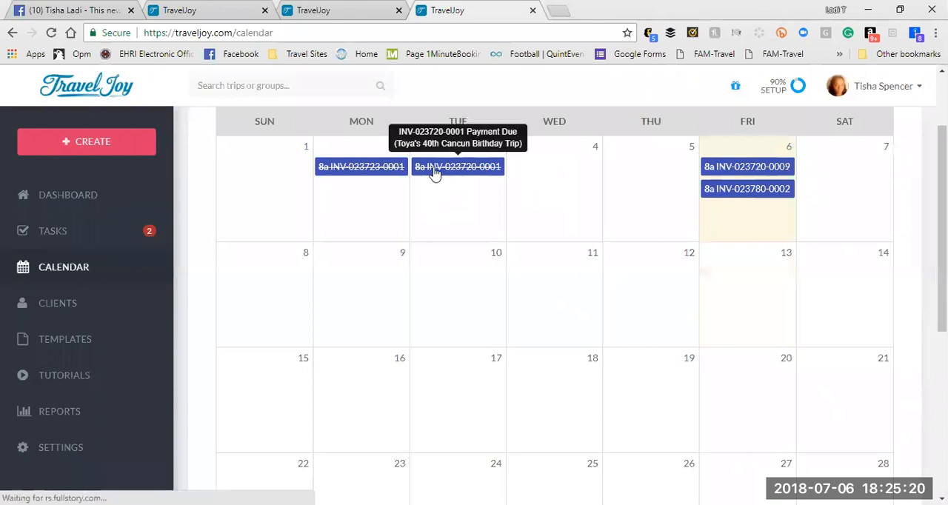
Step: Look over the July 2018 calendar and advance month by month to February 2019
{"action": "scroll", "coordinate": [554, 297], "scroll_direction": "down", "scroll_amount": 5}
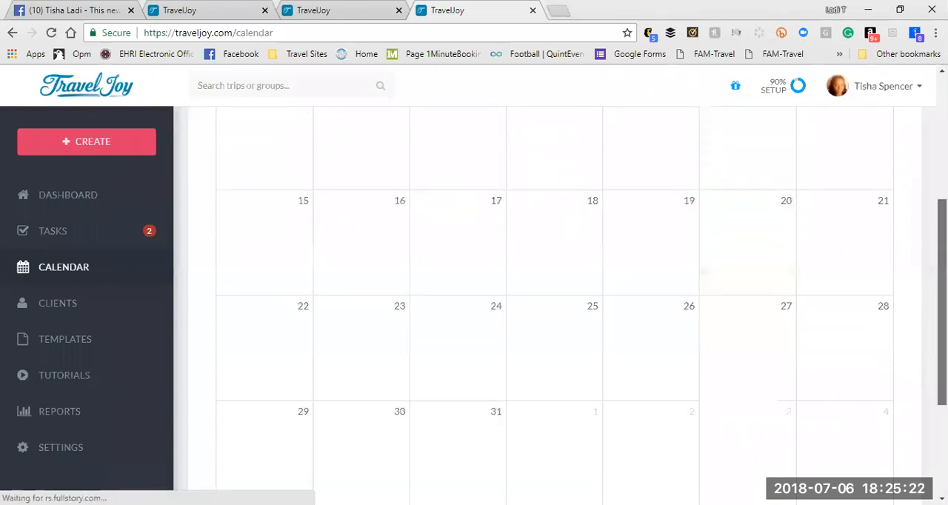
{"action": "scroll", "coordinate": [555, 296], "scroll_direction": "up", "scroll_amount": 6}
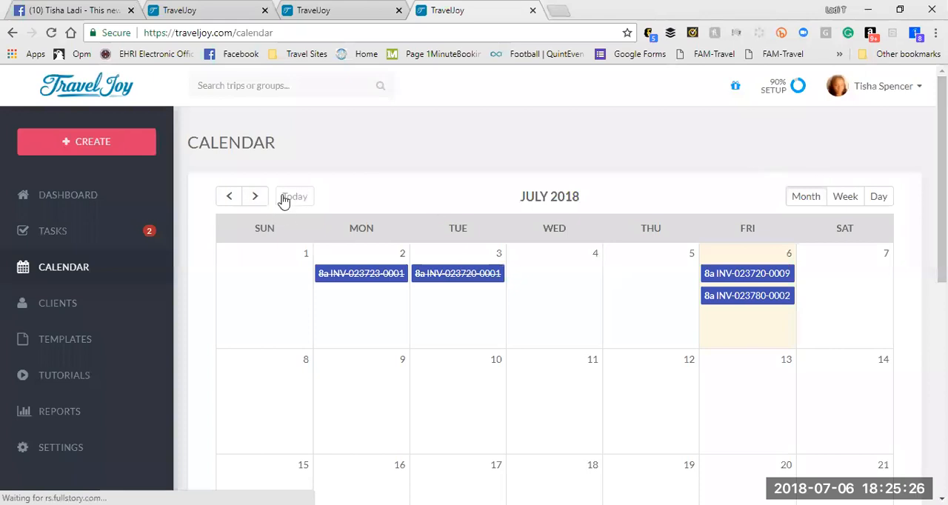
{"action": "left_click", "coordinate": [256, 197]}
{"action": "left_click", "coordinate": [256, 198]}
{"action": "left_click", "coordinate": [256, 198]}
{"action": "left_click", "coordinate": [256, 198]}
{"action": "left_click", "coordinate": [256, 198]}
{"action": "left_click", "coordinate": [256, 198]}
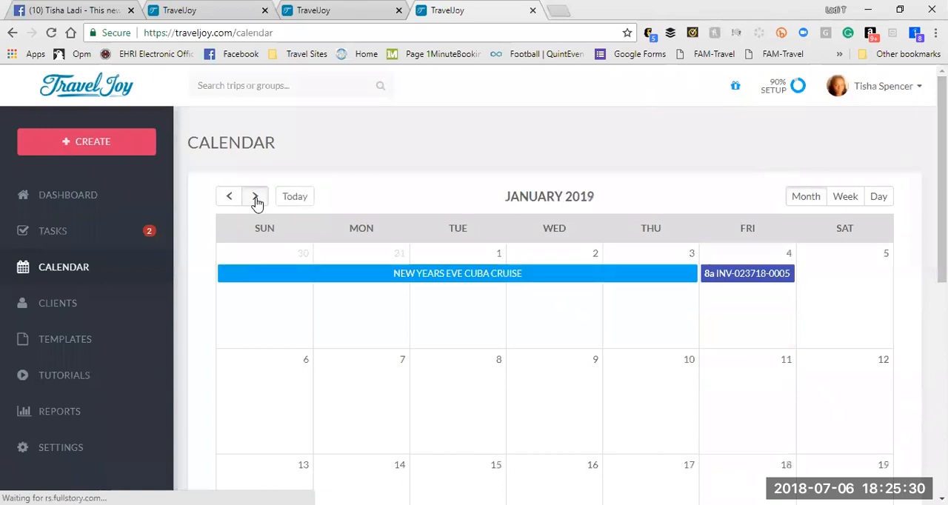
{"action": "left_click", "coordinate": [255, 198]}
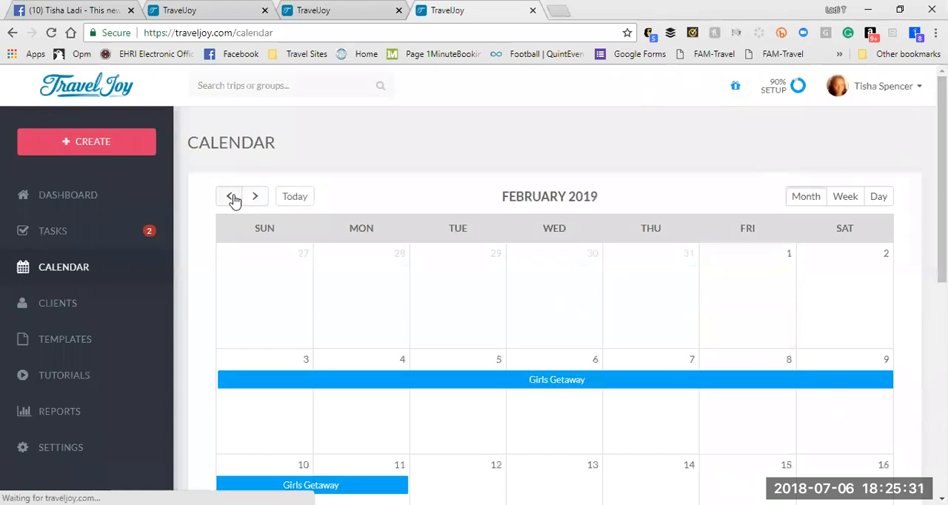
Step: Try to open the Girls Getaway trip, return to January 2019 and open the NEW YEARS EVE CUBA CRUISE group
{"action": "left_click", "coordinate": [324, 391]}
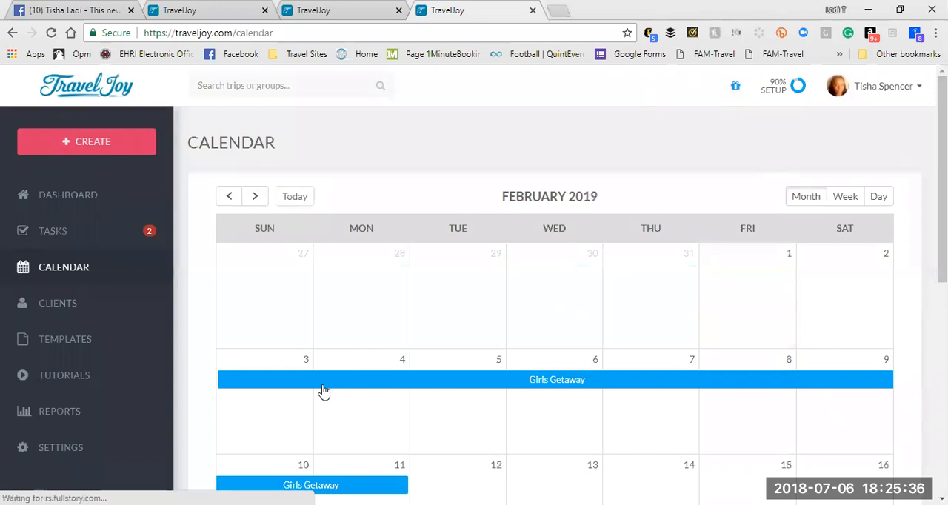
{"action": "left_click", "coordinate": [230, 199]}
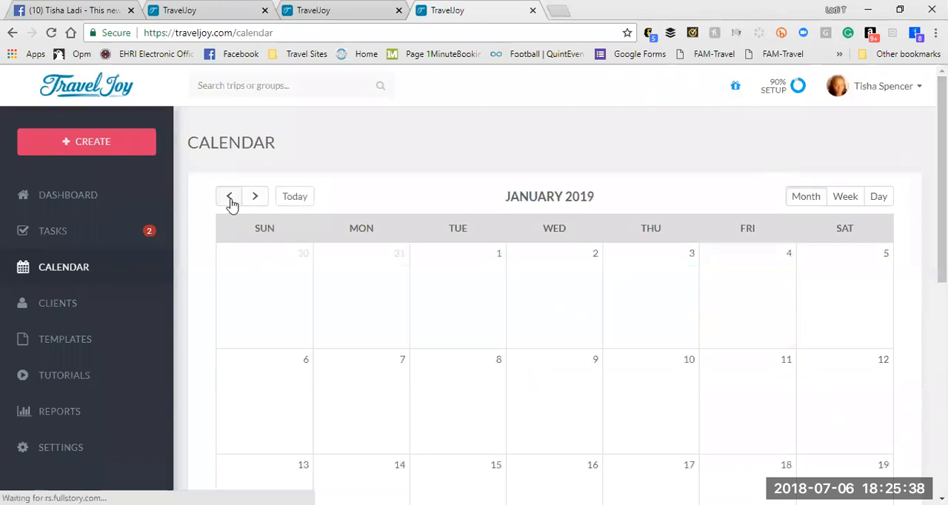
{"action": "left_click", "coordinate": [337, 283]}
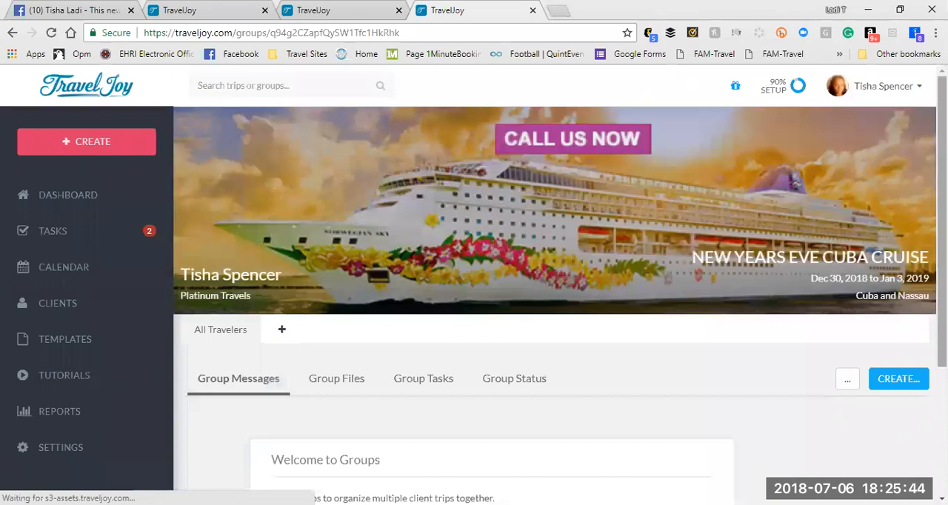
Step: View the cruise group's welcome information and Group Files, and return to the dashboard
{"action": "scroll", "coordinate": [555, 296], "scroll_direction": "down", "scroll_amount": 3}
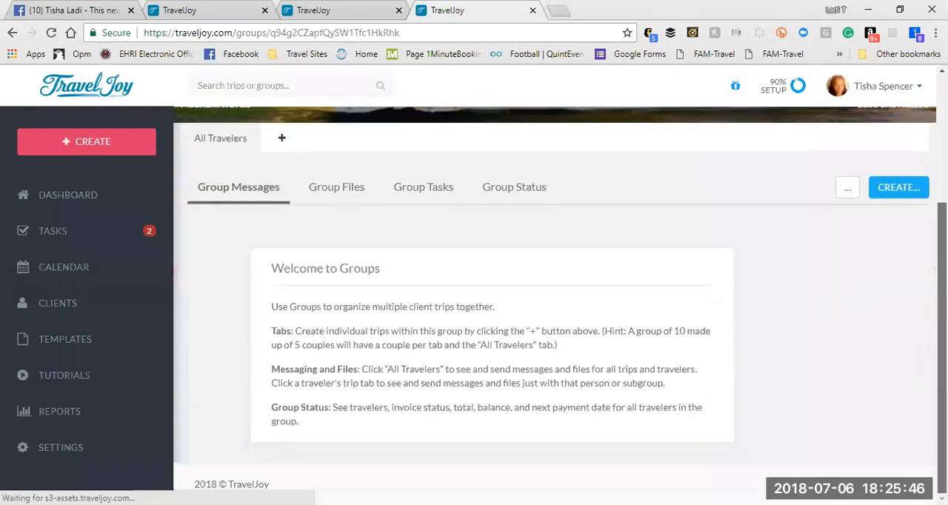
{"action": "left_click", "coordinate": [328, 192]}
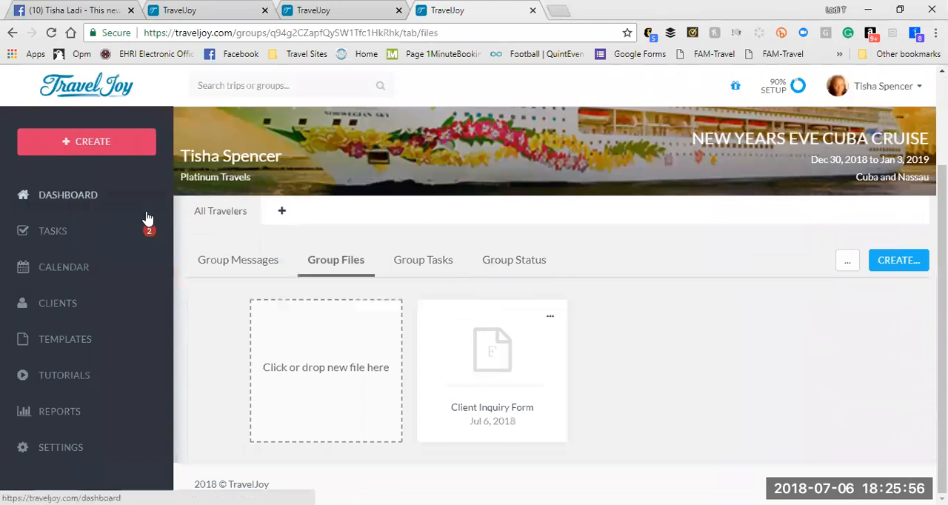
{"action": "left_click", "coordinate": [92, 199]}
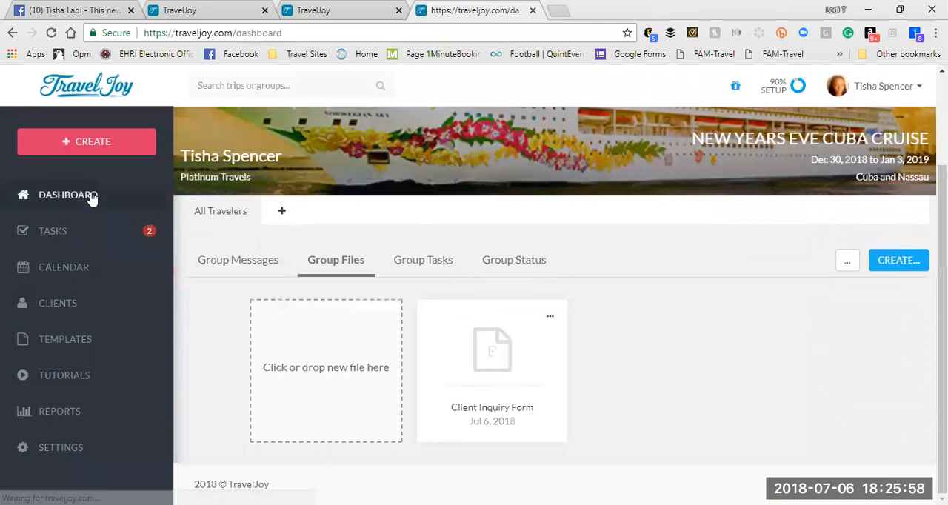